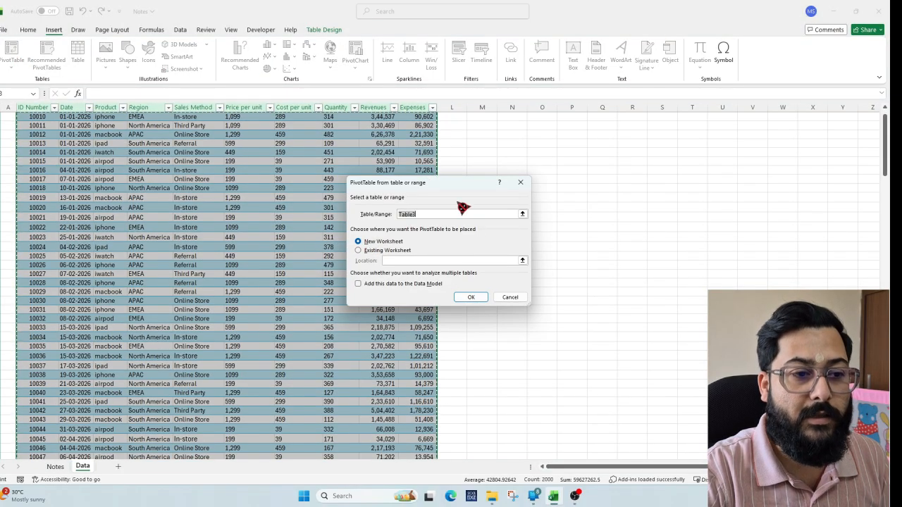
Step: Create a PivotTable from Table3 on a new worksheet
click(469, 297)
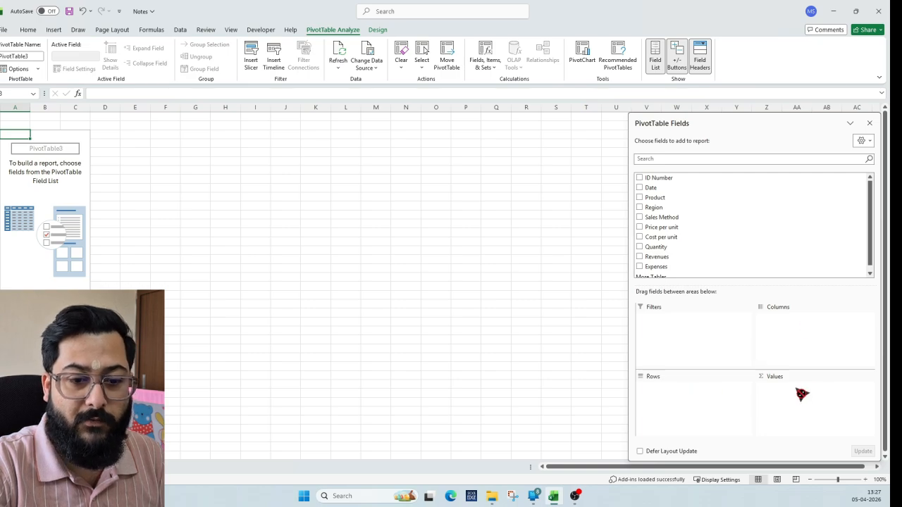
Step: Switch the PivotTable field list to the side-by-side fields and areas layout and back to the stacked layout
click(870, 142)
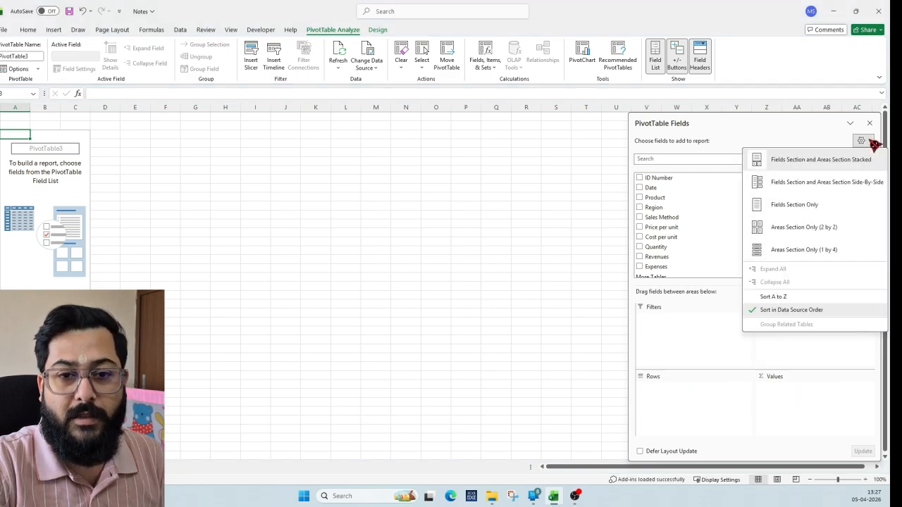
click(840, 182)
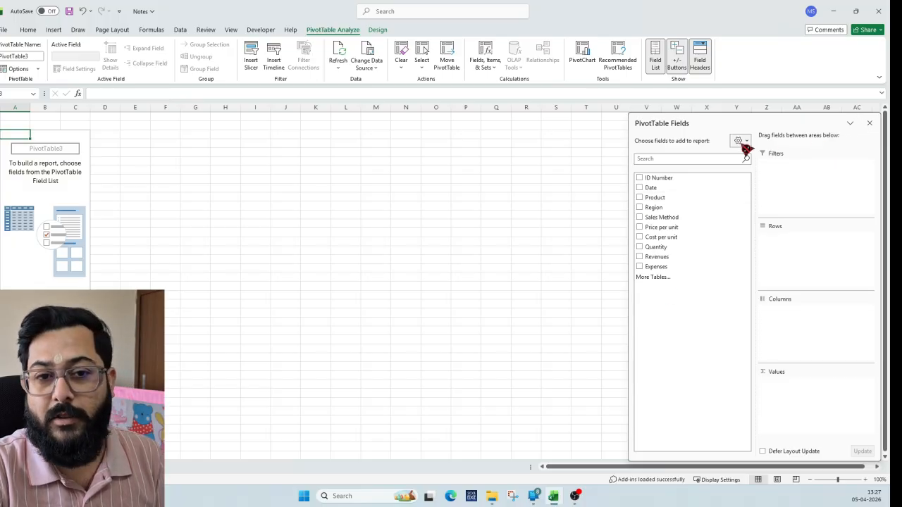
click(740, 141)
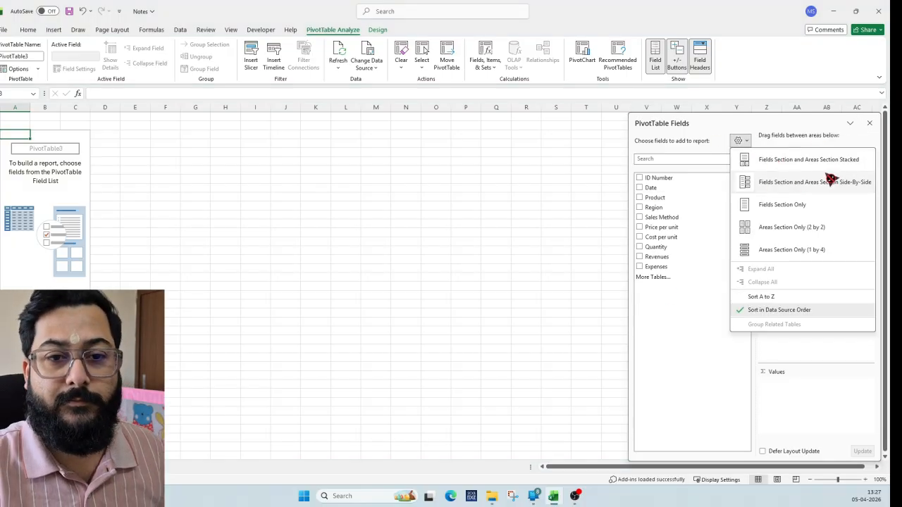
click(808, 160)
mouse_move(786, 121)
mouse_down()
mouse_move(263, 127)
mouse_move(492, 34)
mouse_move(314, 38)
mouse_move(783, 117)
mouse_up()
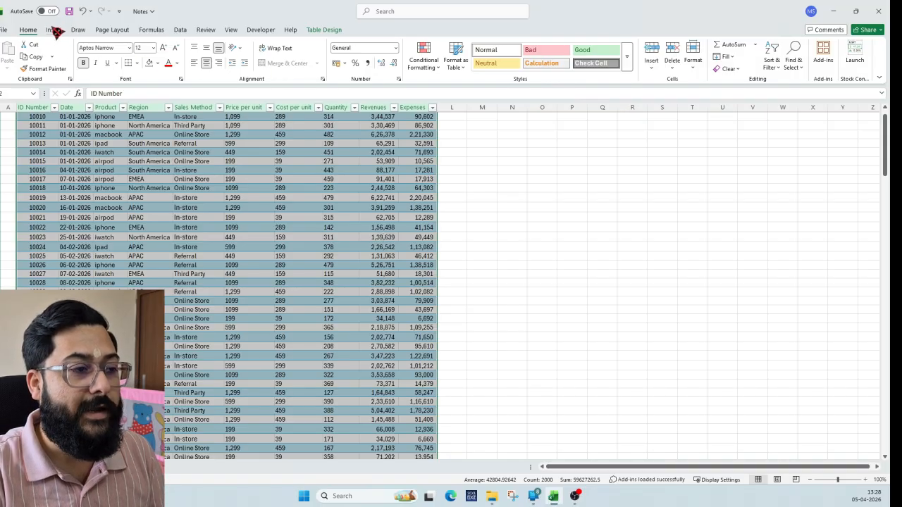
key(alt)
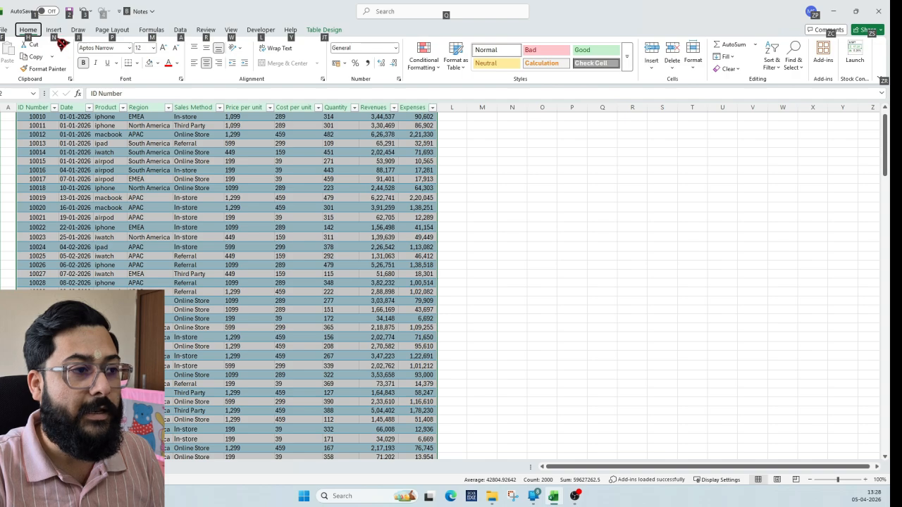
key(n)
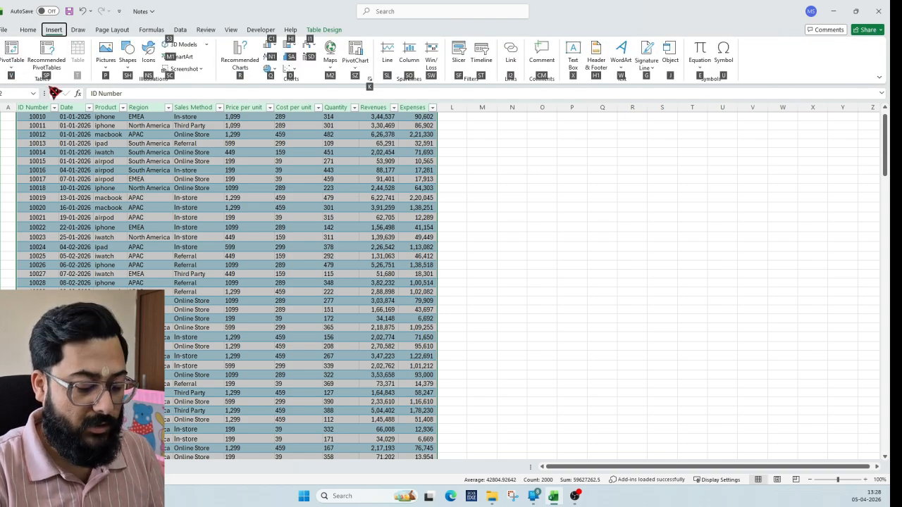
key(v)
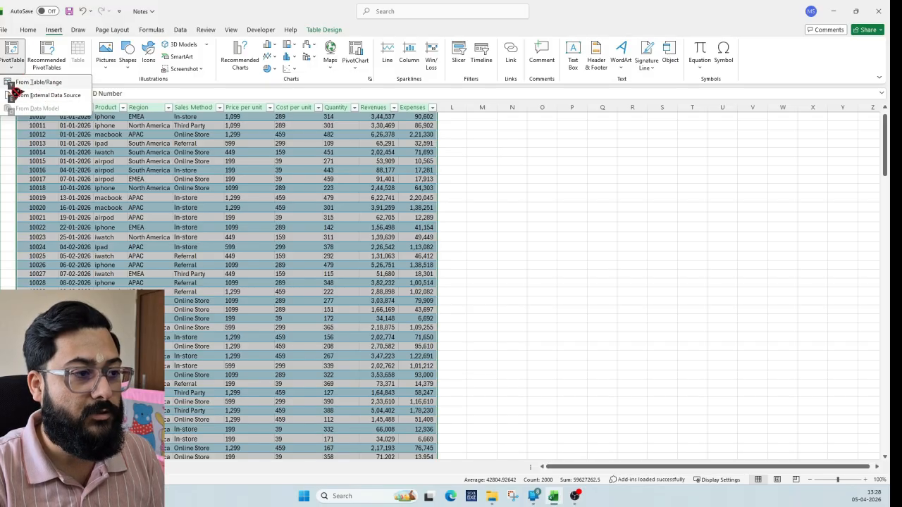
click(37, 83)
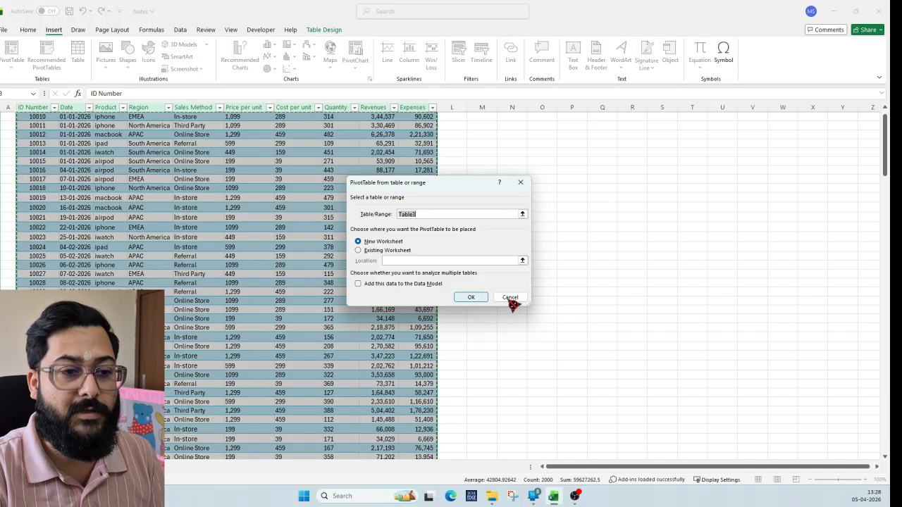
click(509, 297)
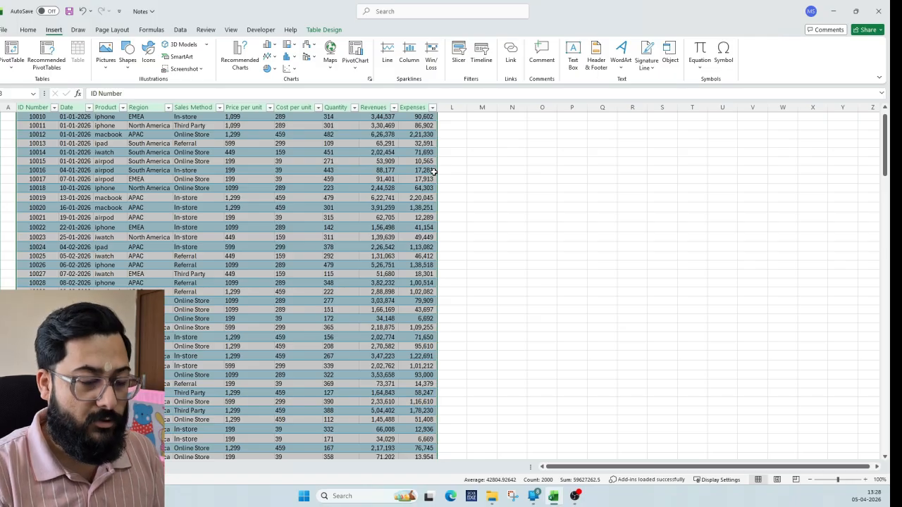
key(alt)
key(n)
key(v)
key(t)
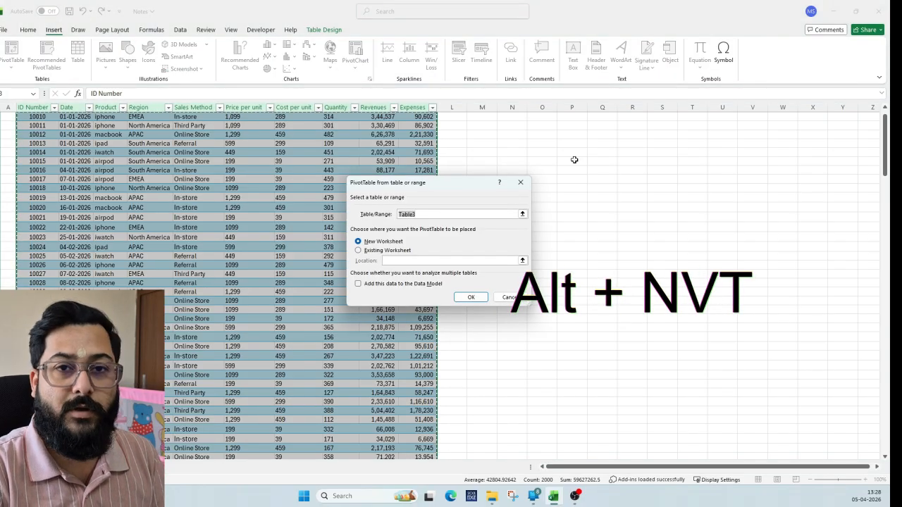
click(516, 295)
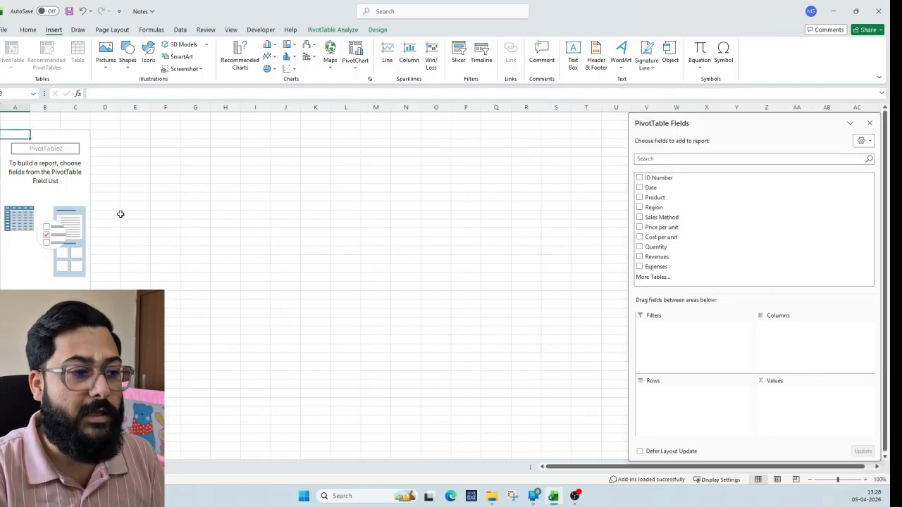
Step: Check which products are listed in the Product column's filter on the Data sheet
key(ctrl+Page_Up)
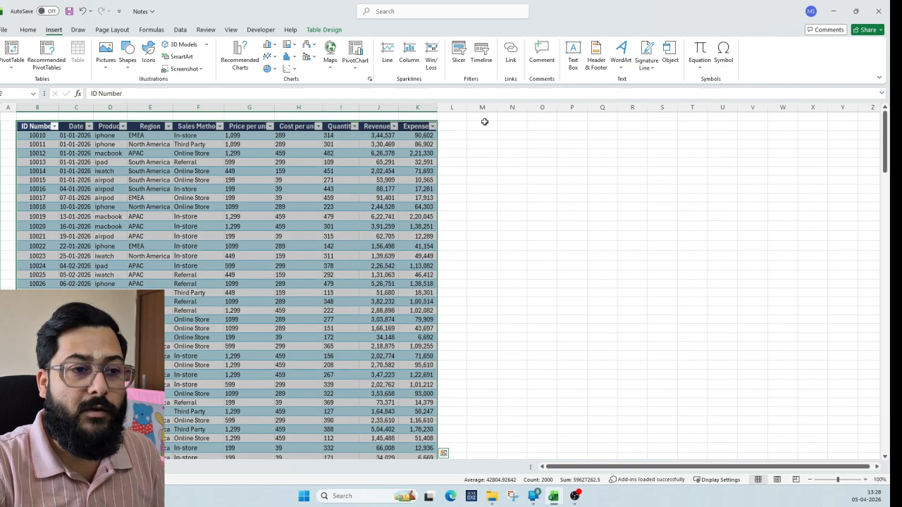
click(122, 126)
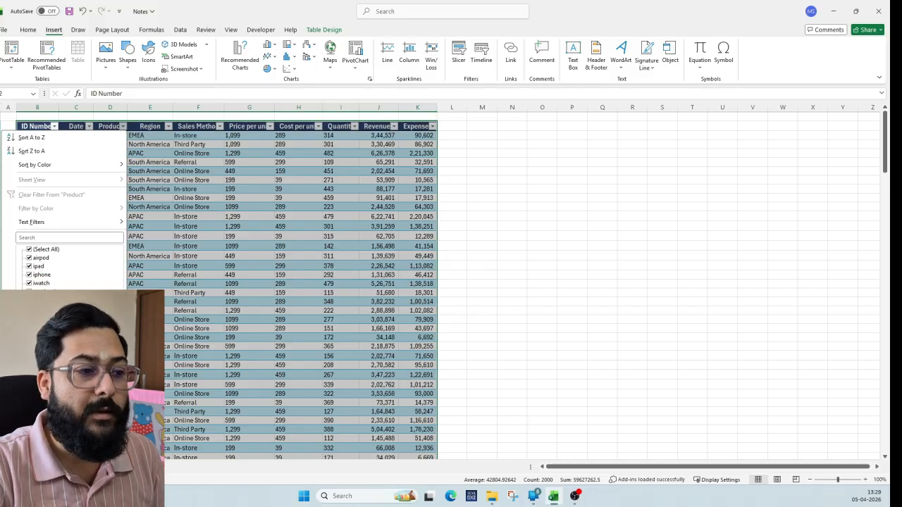
key(Escape)
click(465, 192)
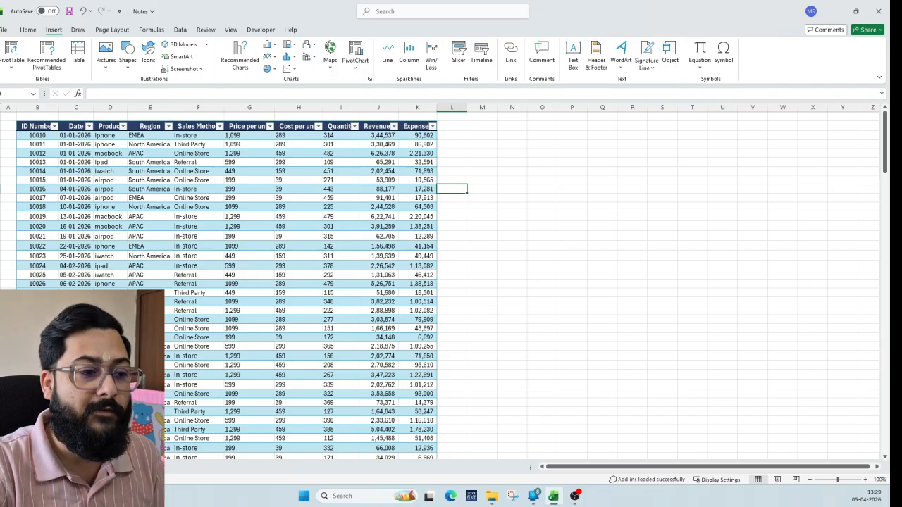
Step: Return to the PivotTable sheet and add Revenues to the Values area as a sum
key(ctrl+Page_Up)
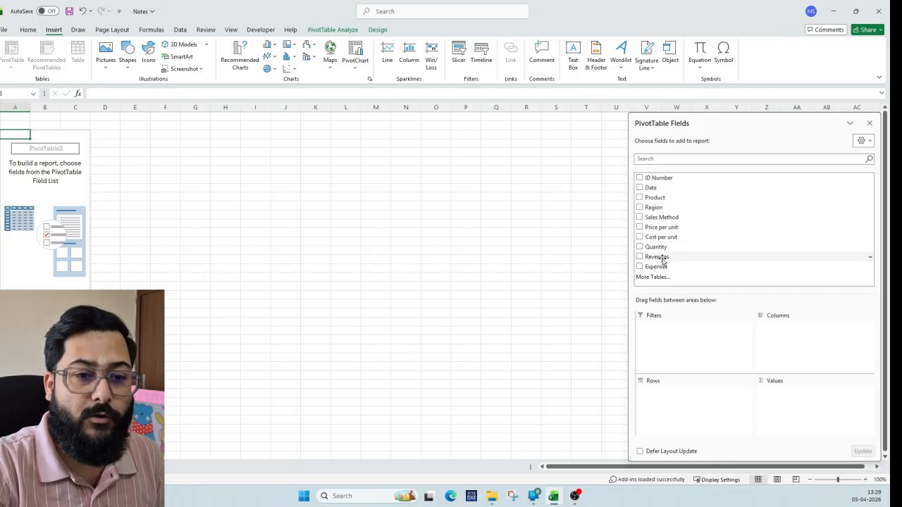
drag(663, 260, 829, 409)
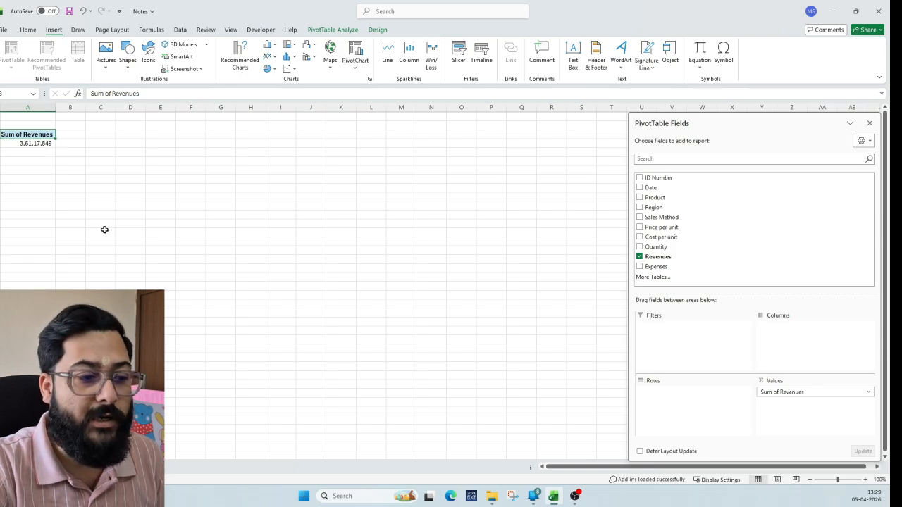
Step: Select all values of the Revenues column on the Data sheet to compare their sum with the PivotTable total
key(ctrl+Page_Down)
click(416, 137)
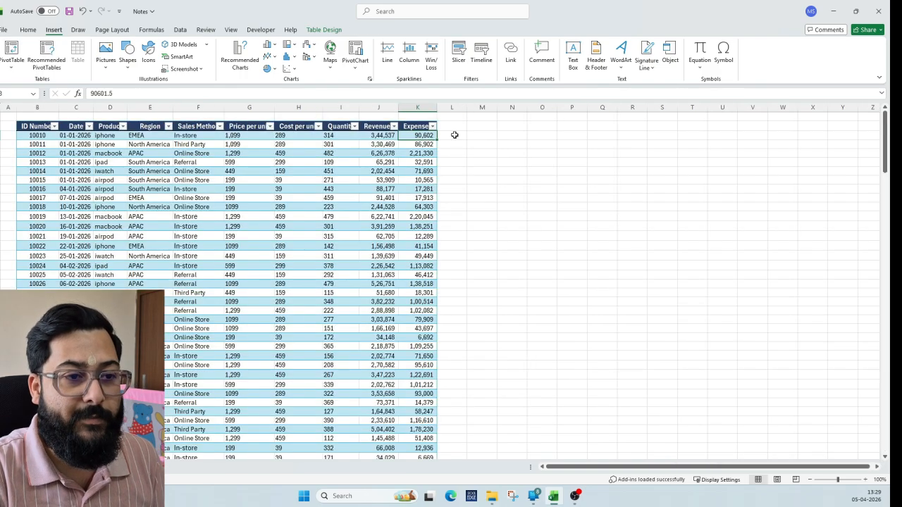
key(Left)
key(Up)
key(Down)
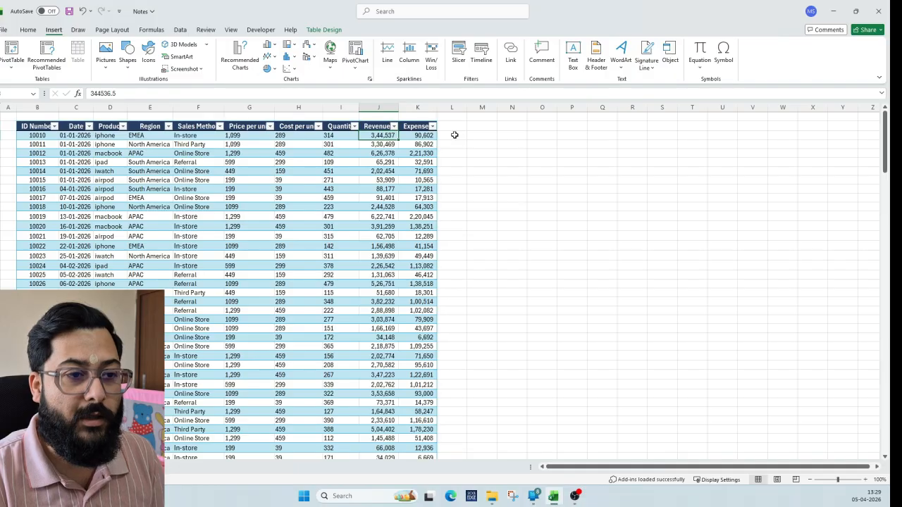
key(ctrl+shift+Down)
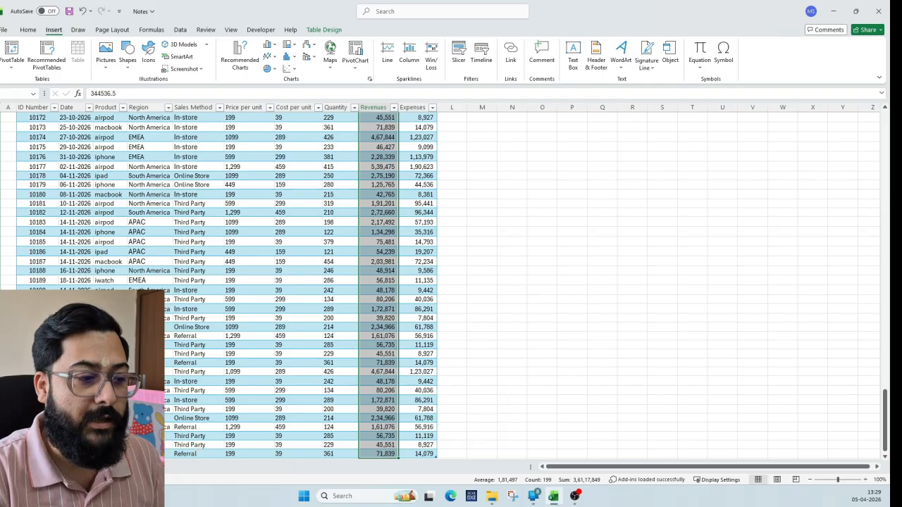
Step: Add Product to the Rows area of the PivotTable and look over the revenue of each product
click(78, 466)
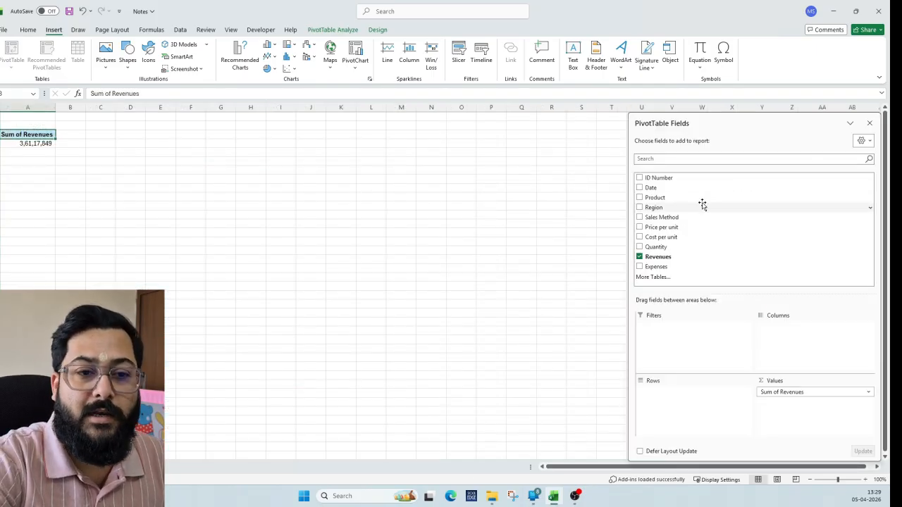
drag(661, 199, 680, 408)
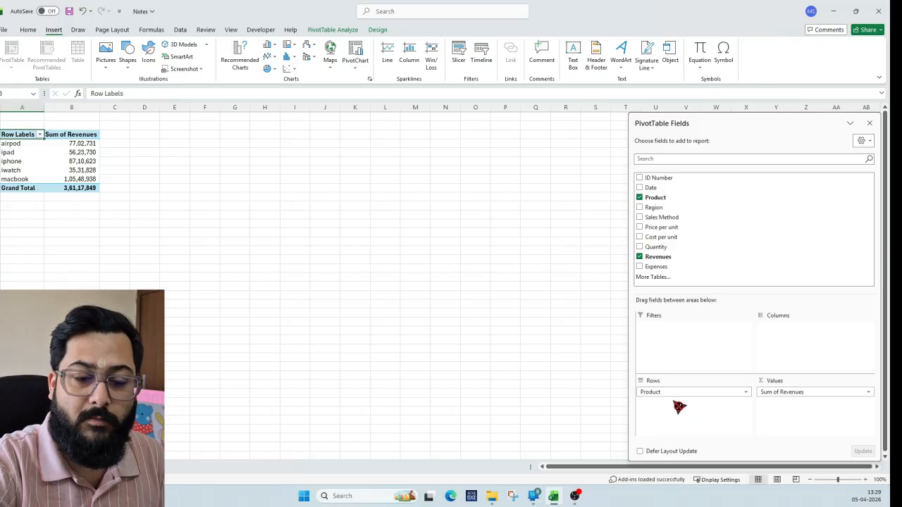
click(17, 146)
click(15, 156)
drag(59, 143, 71, 179)
click(53, 144)
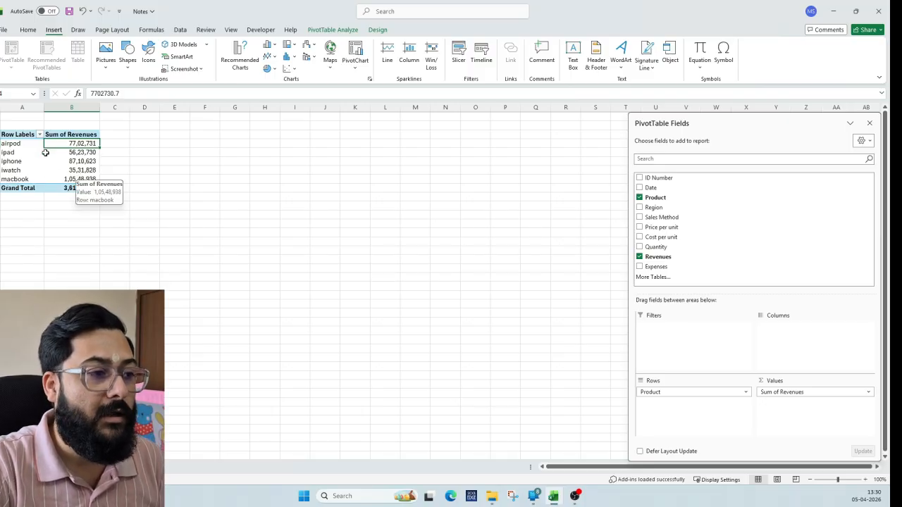
Step: Filter the Product column of the Data sheet's table to show only airpod
click(78, 466)
click(164, 155)
scroll(165, 153, up, 20)
key(ctrl+Up)
key(Left)
key(Down)
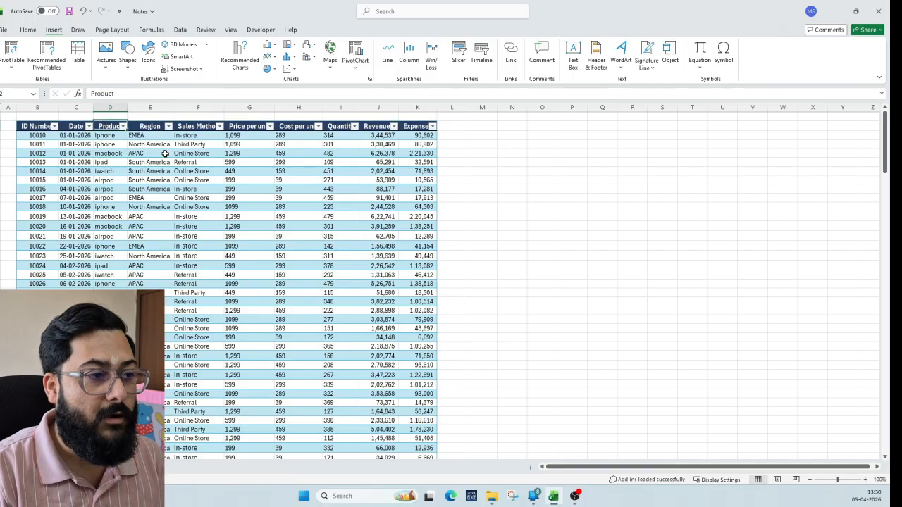
key(alt+Down)
key(Down)
key(Down)
key(Down)
key(Down)
key(Down)
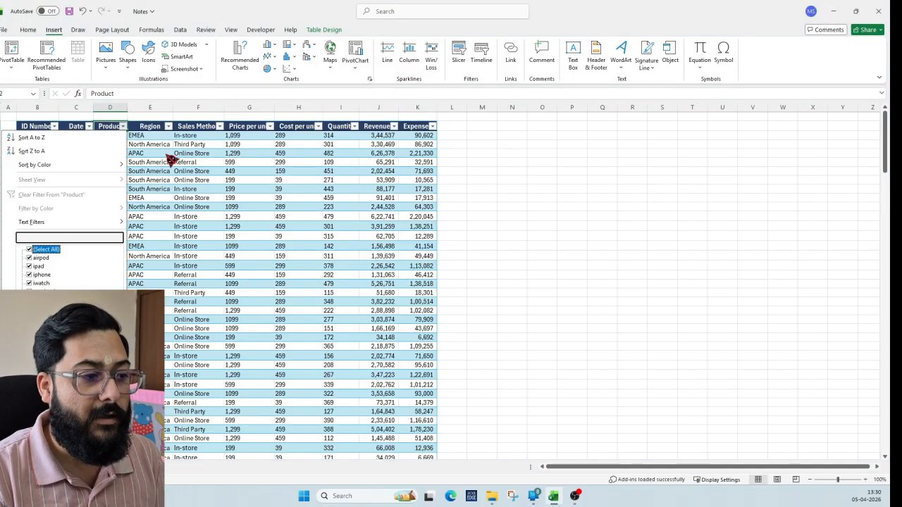
key(space)
key(Down)
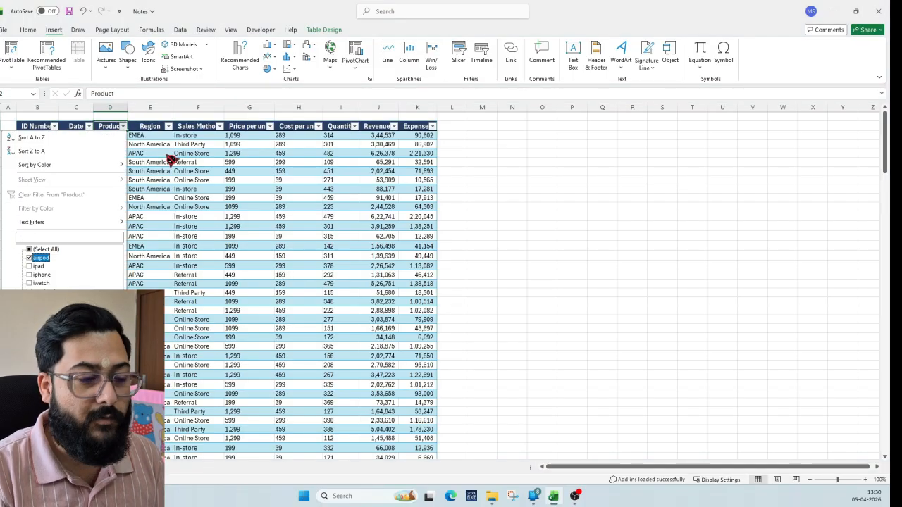
key(Return)
Step: Select the filtered airpod revenues to read their sum and compare it with the airpod row in the PivotTable
key(Right)
key(Right)
key(Right)
key(Right)
key(Right)
key(Down)
key(Right)
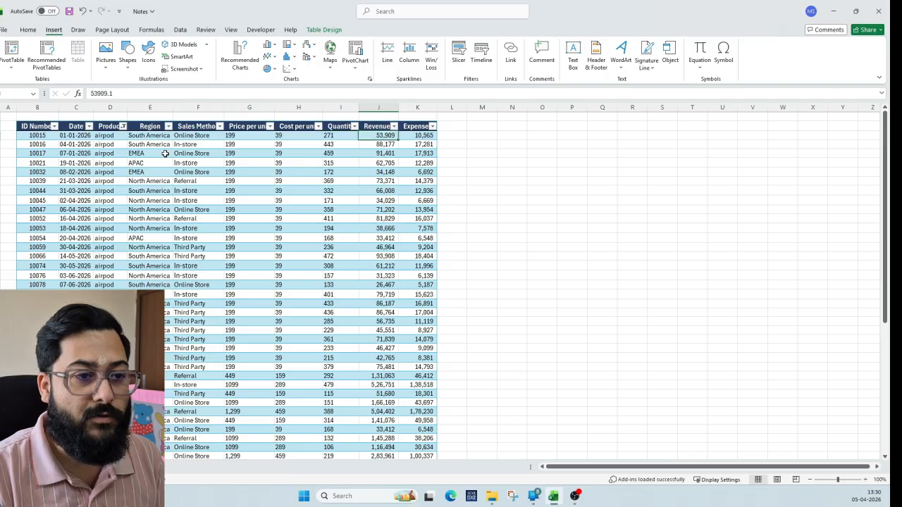
key(ctrl+shift+Down)
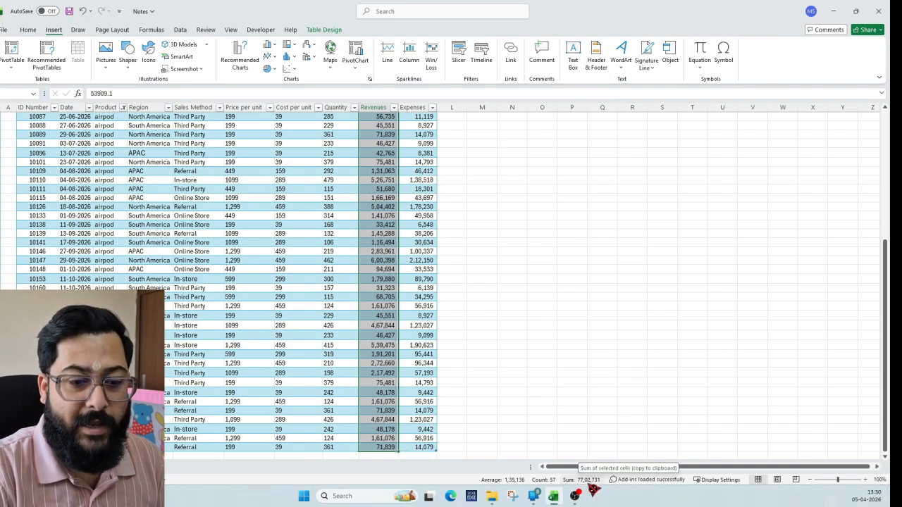
click(481, 324)
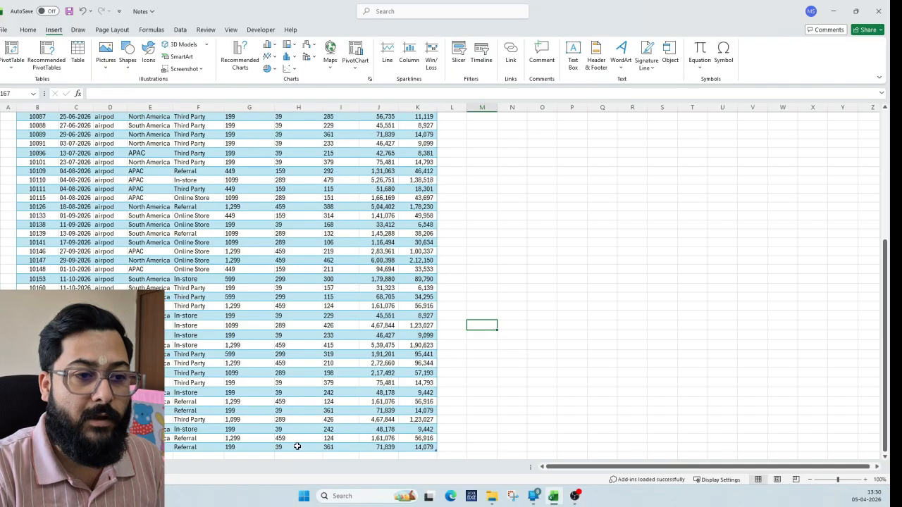
key(ctrl+Page_Up)
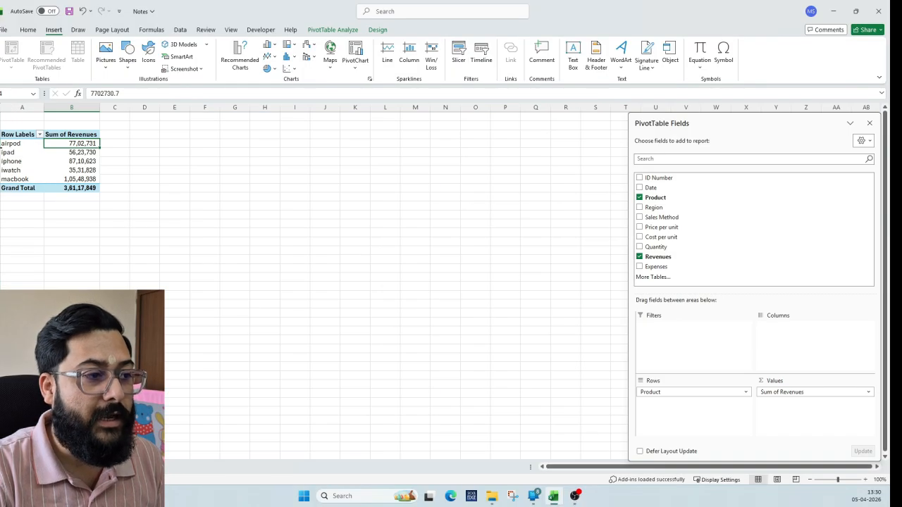
click(14, 144)
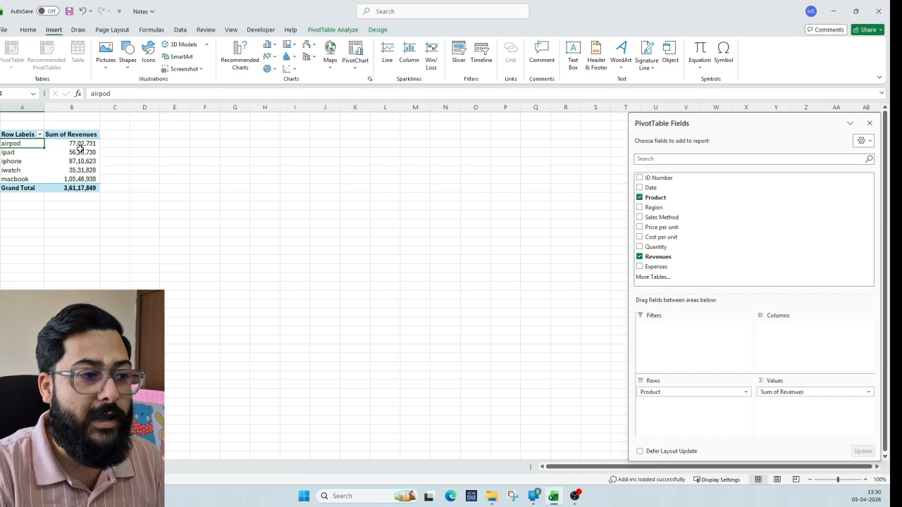
mouse_move(85, 150)
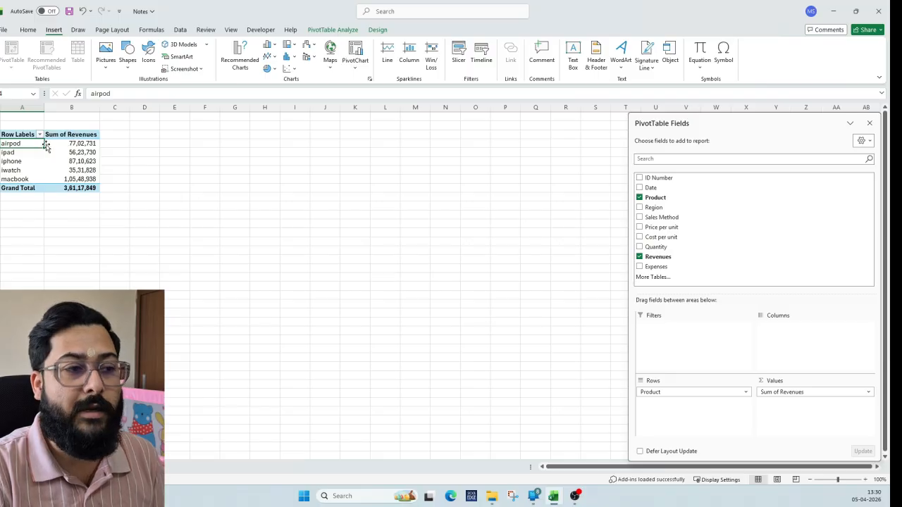
Step: Clear the airpod filter from the table on the Data sheet so all products are shown
click(105, 466)
click(170, 222)
key(ctrl+Up)
key(Left)
key(Left)
key(ctrl+Right)
key(Left)
key(Left)
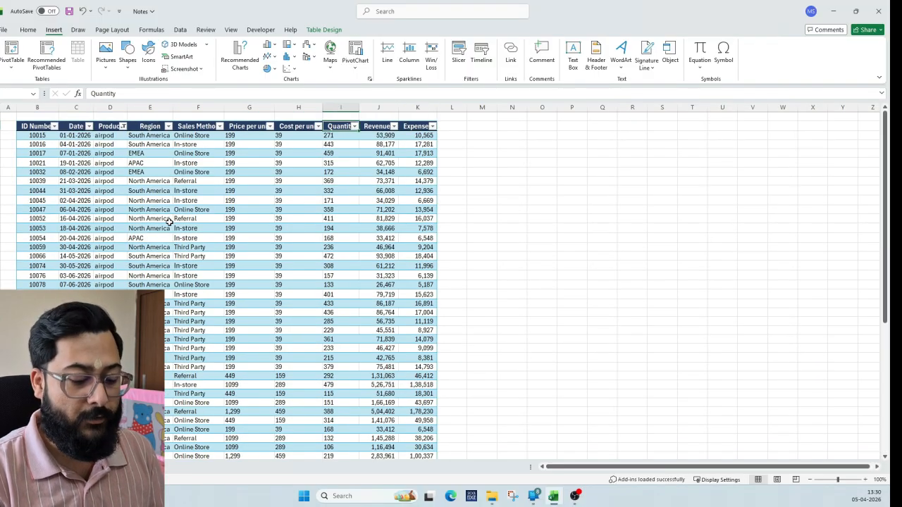
key(alt)
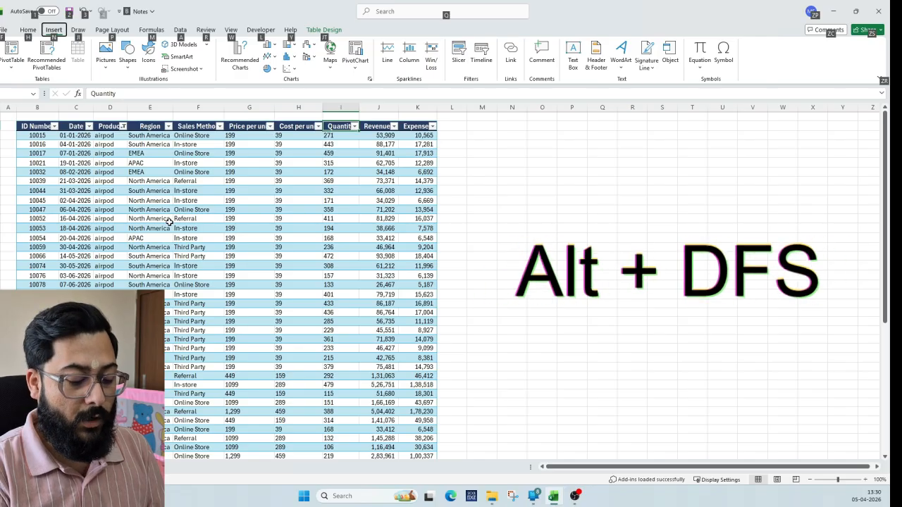
key(d)
key(f)
key(s)
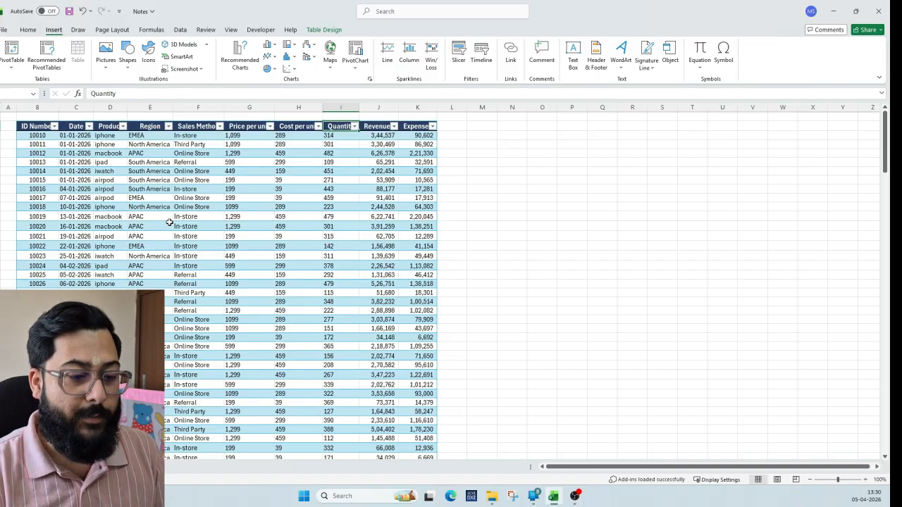
Step: Turn the filter buttons of the Data sheet's table off and back on from its ID Number header
key(ctrl+shift+l)
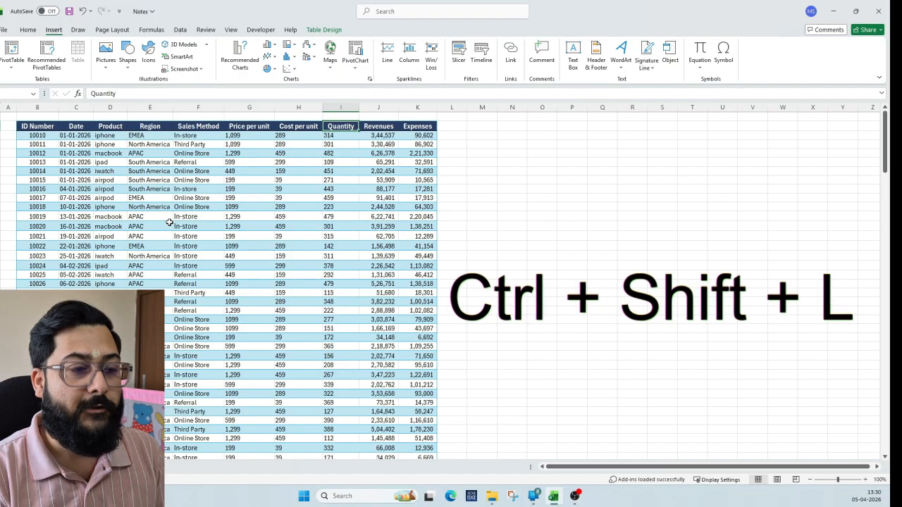
key(Up)
key(Left)
key(Down)
key(ctrl+Left)
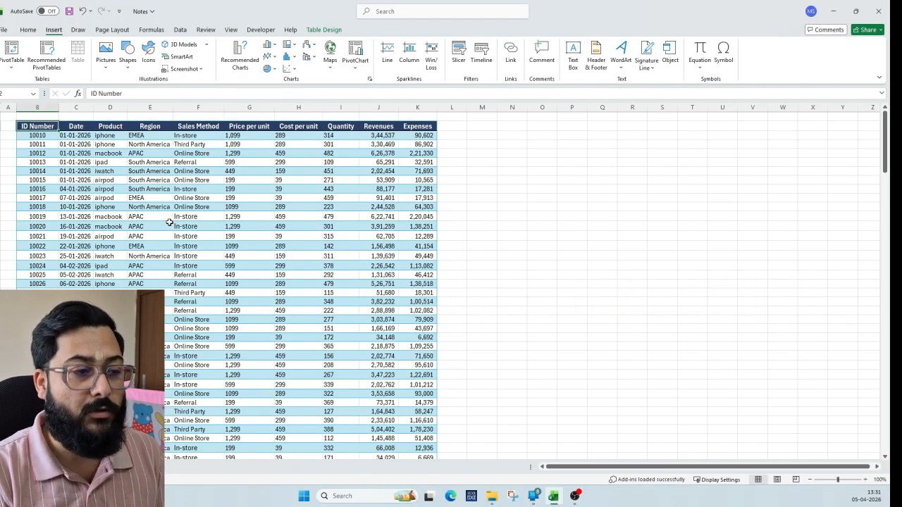
key(ctrl+shift+l)
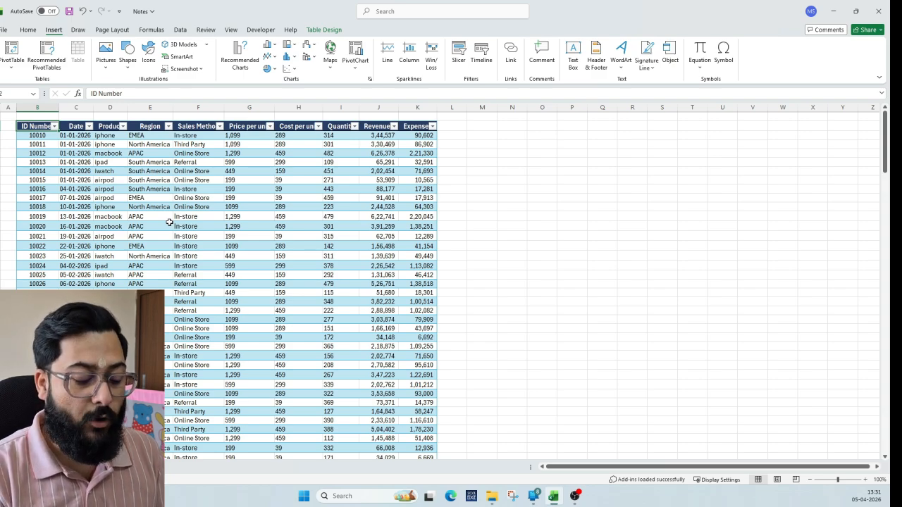
Step: Filter the Product column of the Data sheet's table to show only airpod
key(Right)
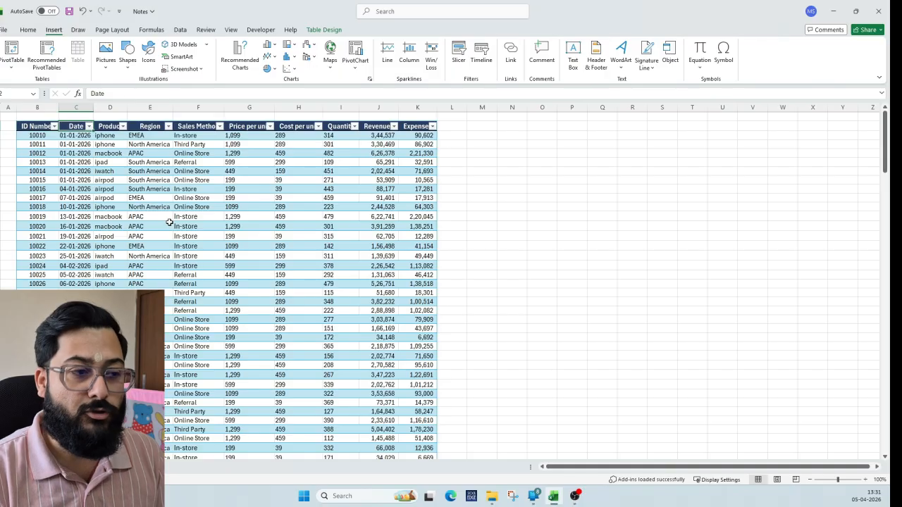
key(Right)
key(alt+Down)
key(Down)
key(Down)
key(Down)
key(Down)
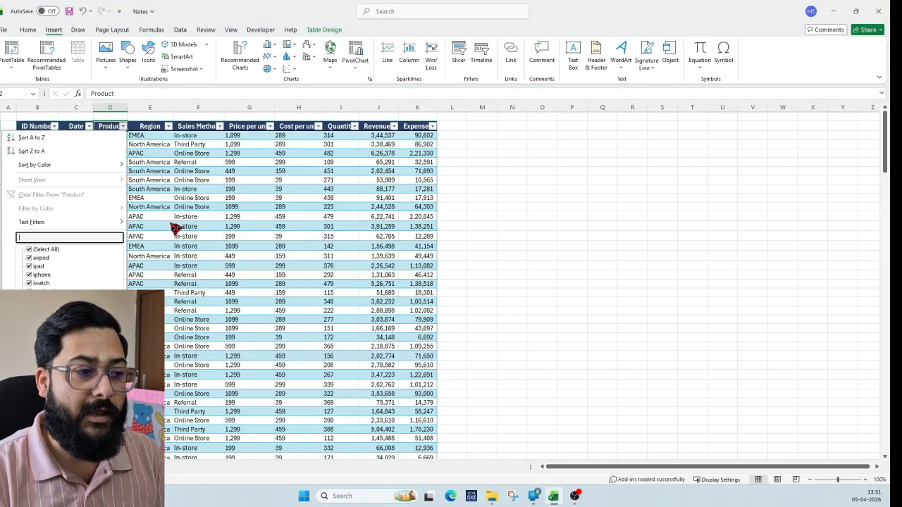
key(Return)
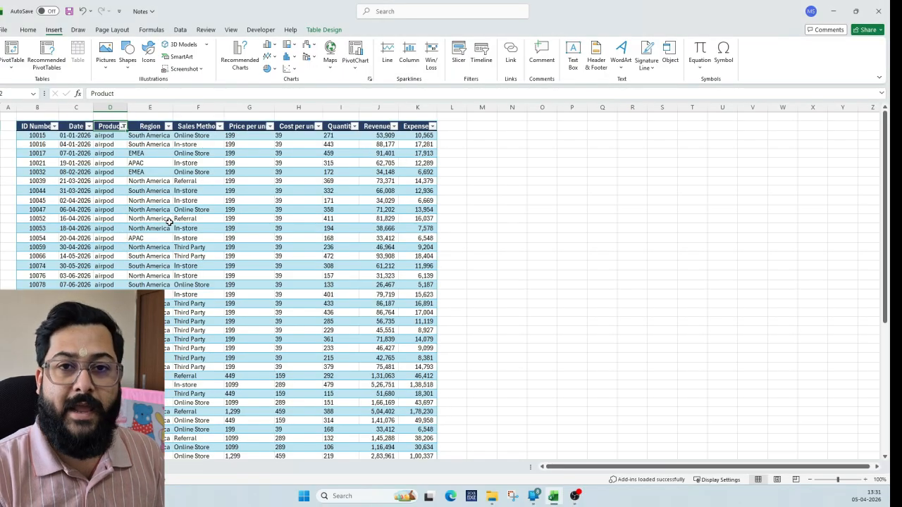
Step: Format the PivotTable's Sum of Revenues values as Number with a thousands separator and 2 decimal places
key(alt+n)
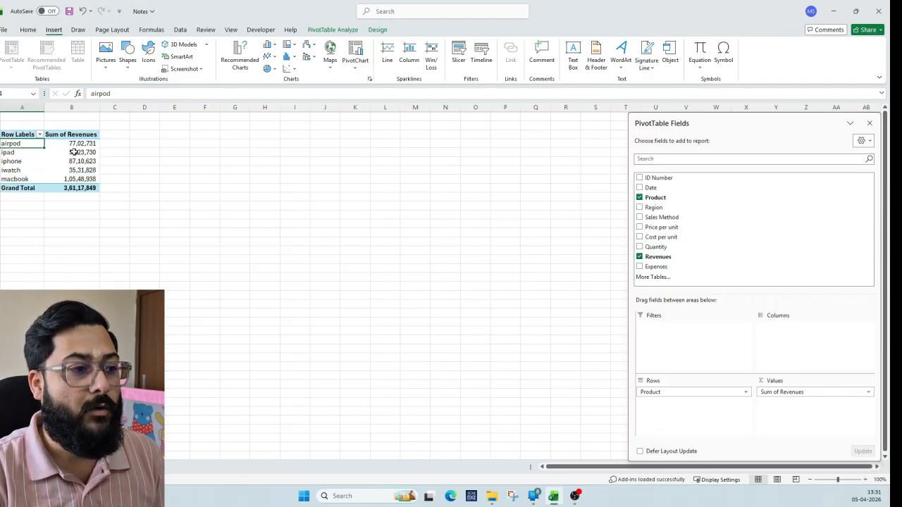
click(75, 144)
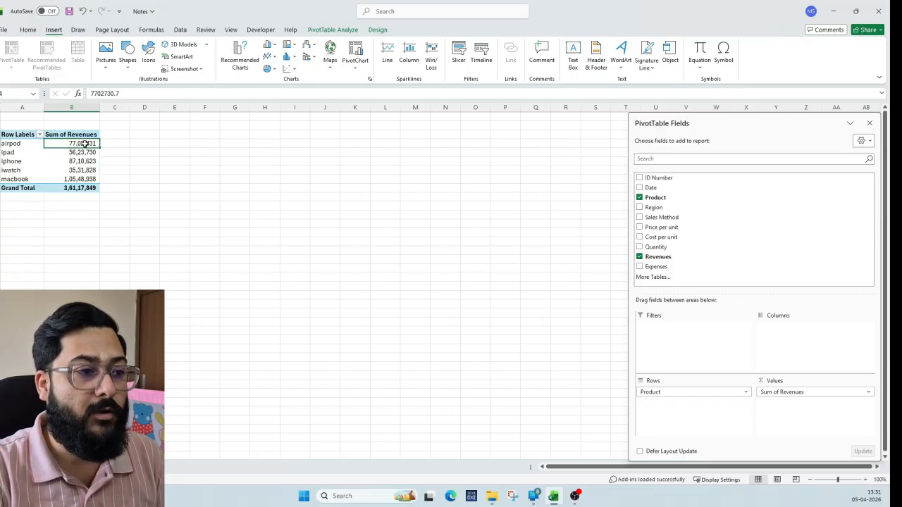
right_click(85, 145)
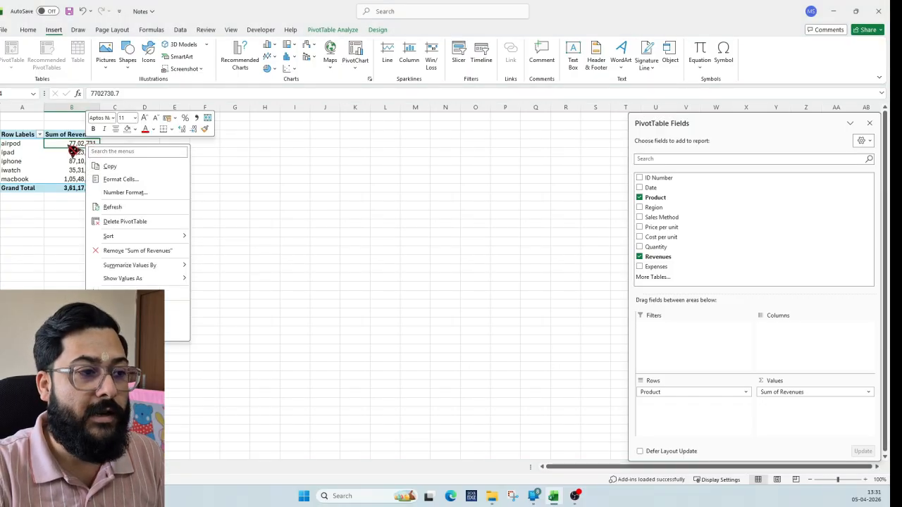
click(151, 193)
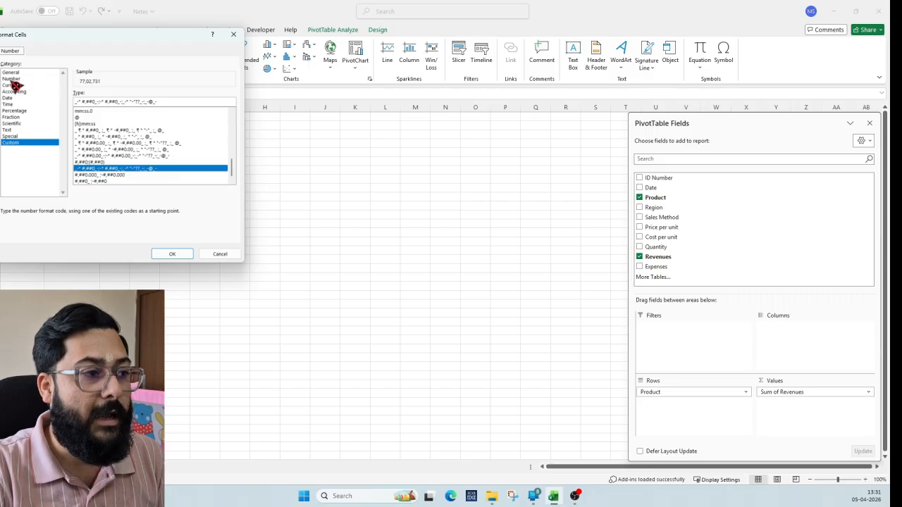
click(11, 78)
click(75, 105)
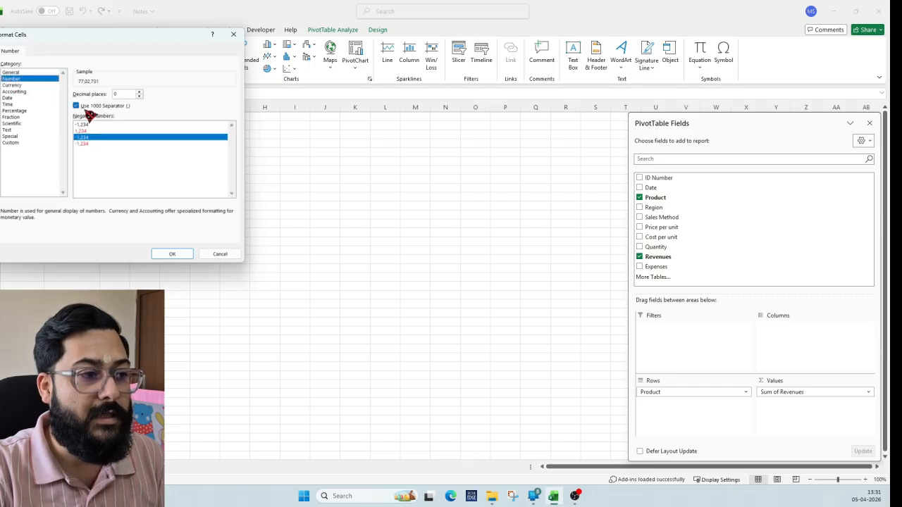
click(139, 92)
click(140, 91)
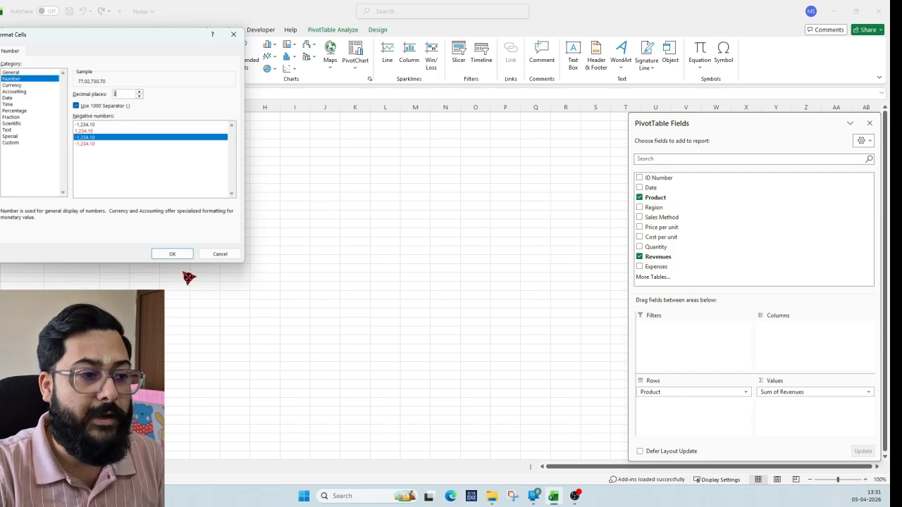
click(172, 254)
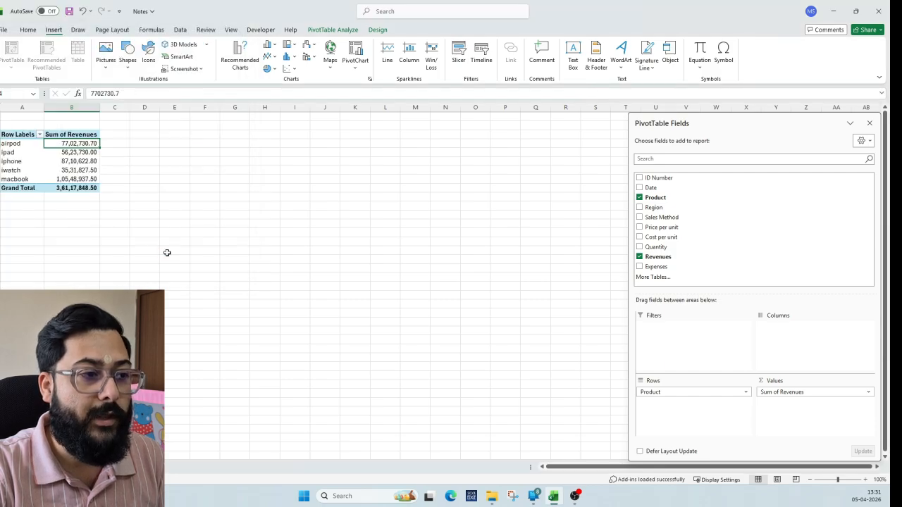
Step: Set the number format of the PivotTable's Sum of Revenues values to 0 decimal places
click(111, 143)
click(76, 145)
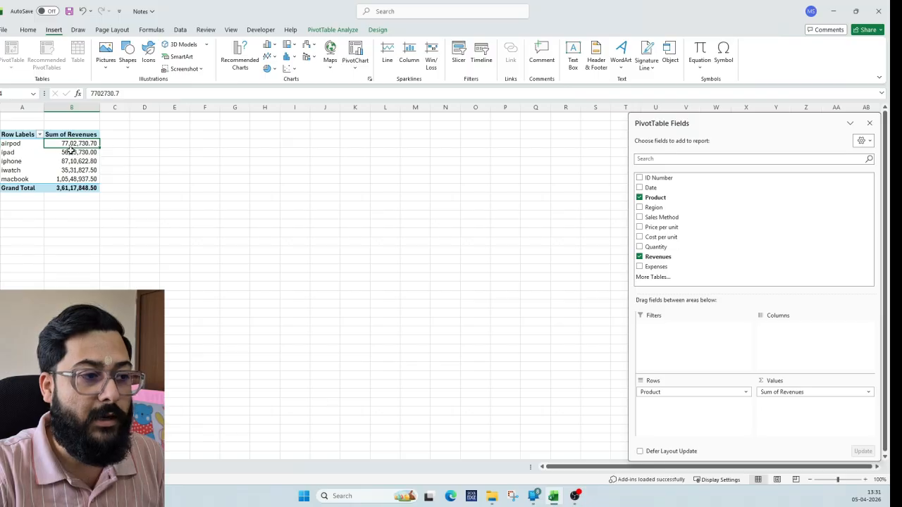
right_click(82, 145)
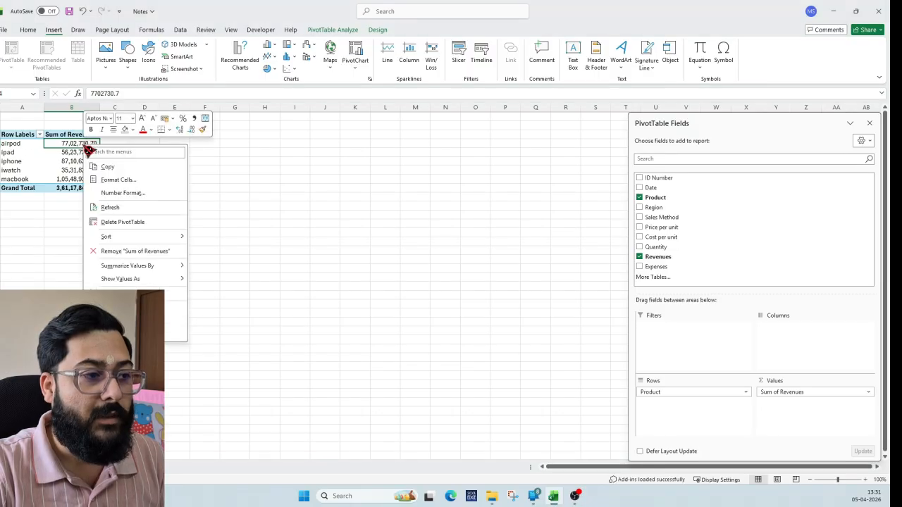
click(131, 194)
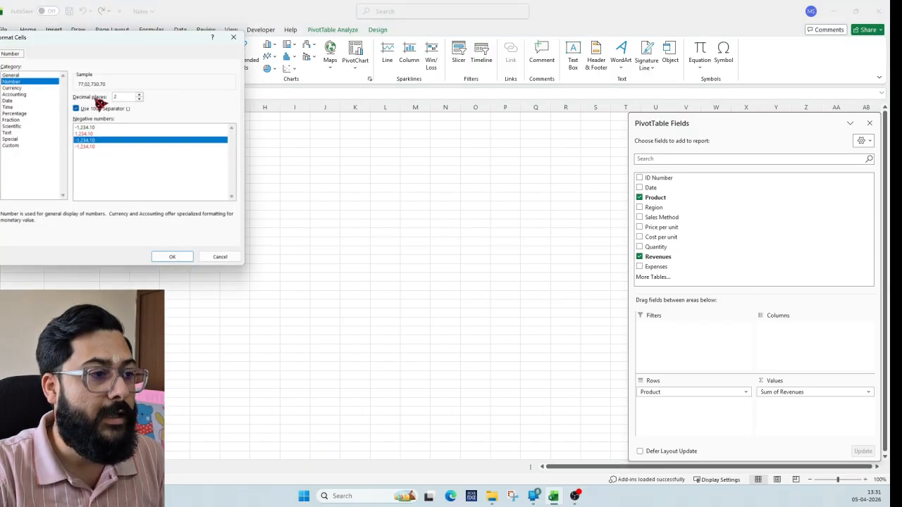
double_click(139, 99)
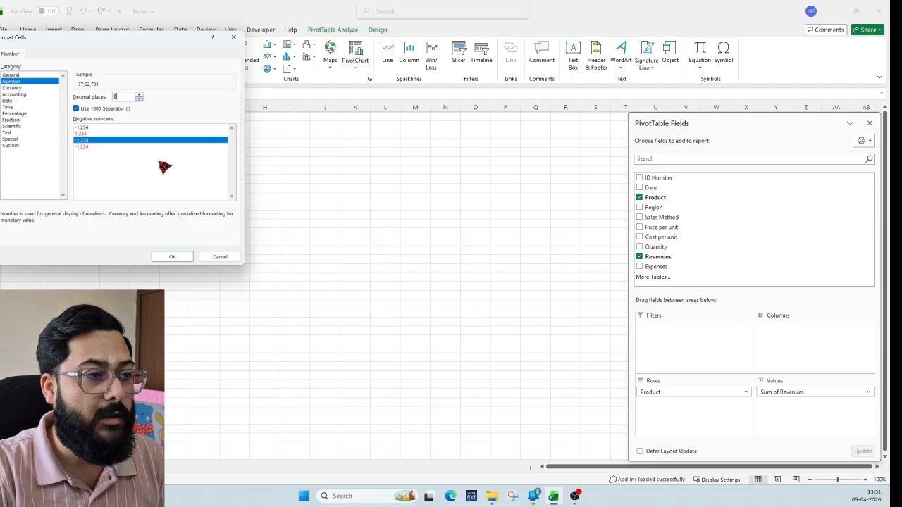
click(172, 256)
click(85, 161)
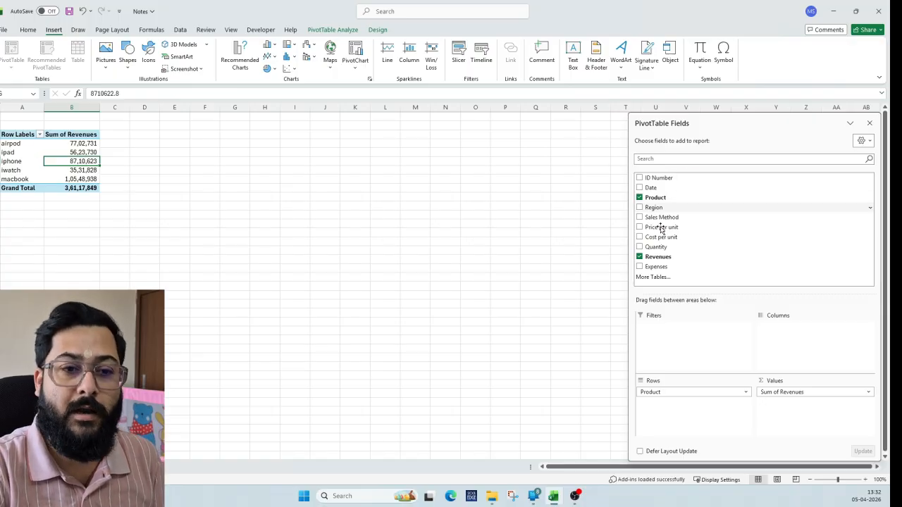
Step: Add Region to the Columns area of the PivotTable and look over the airpod and iphone revenues per region
drag(654, 210, 815, 343)
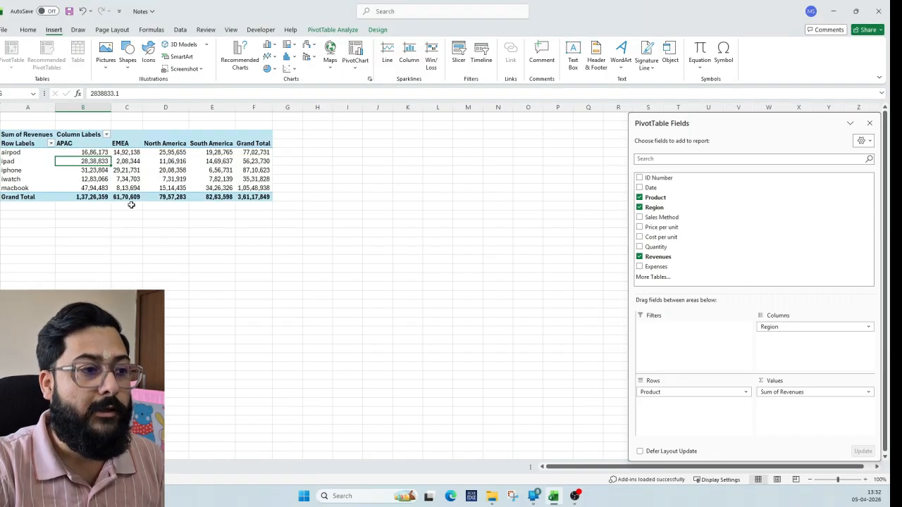
click(95, 231)
click(9, 153)
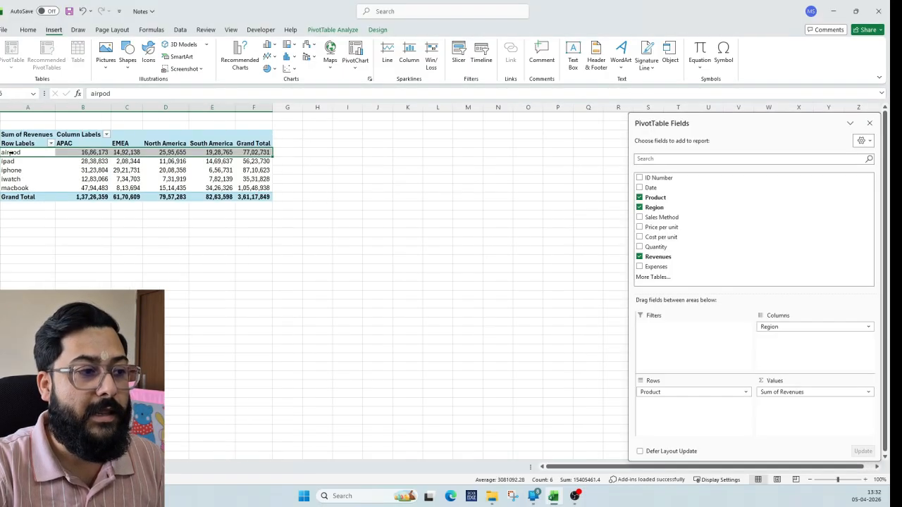
click(85, 152)
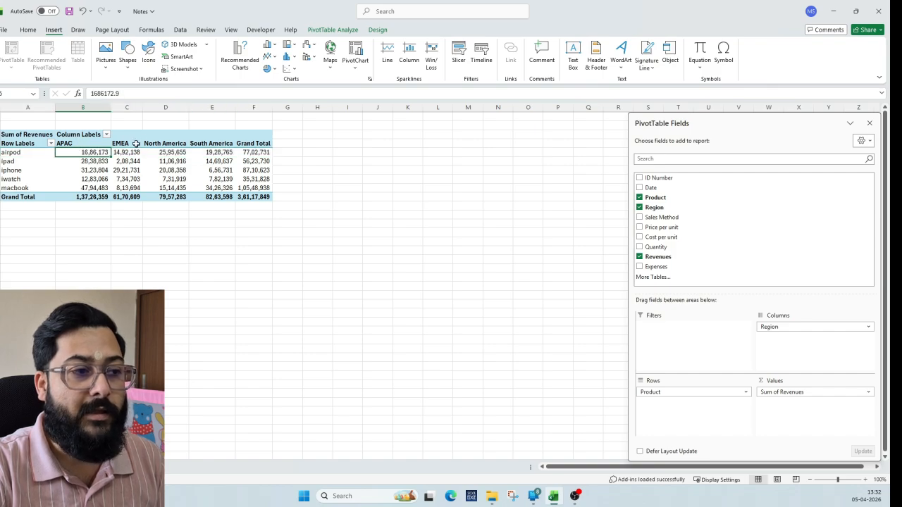
click(127, 143)
click(10, 152)
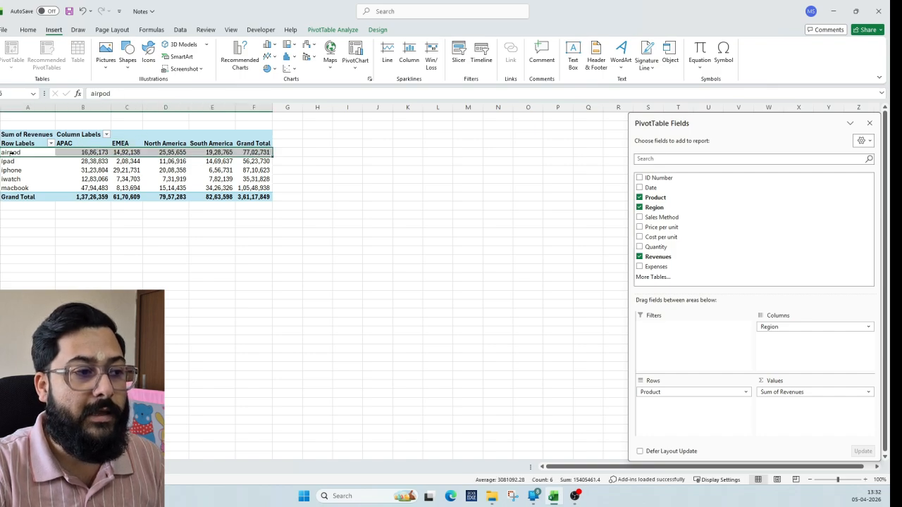
click(134, 154)
click(5, 170)
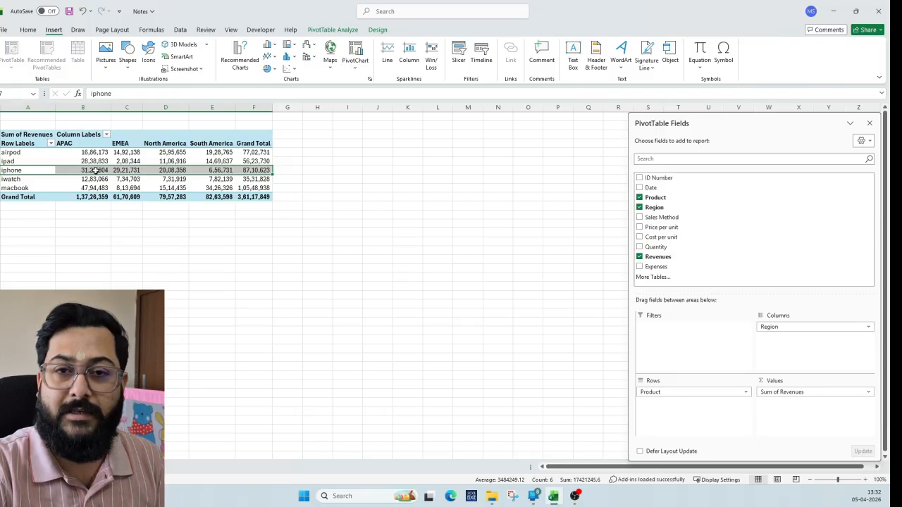
Step: Read the grand total of each product and compare airpod's total with its revenue in every region
click(255, 106)
drag(255, 152, 255, 183)
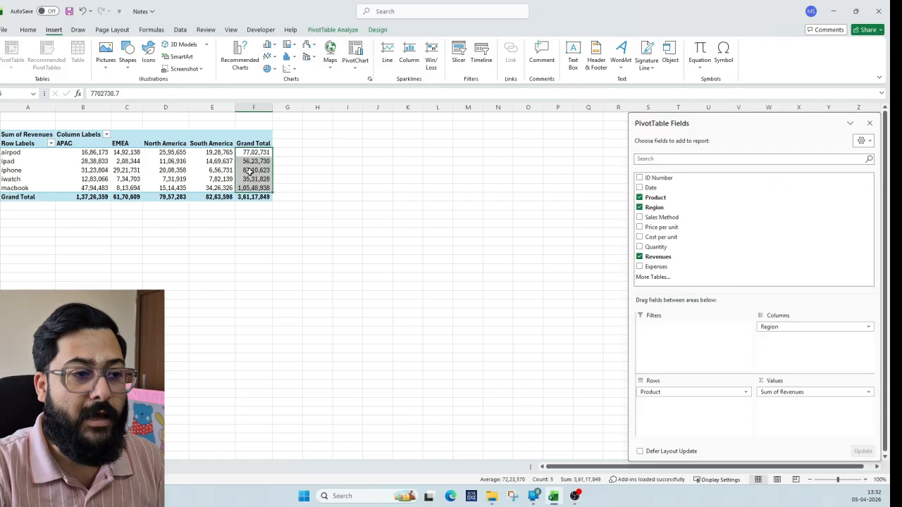
click(13, 152)
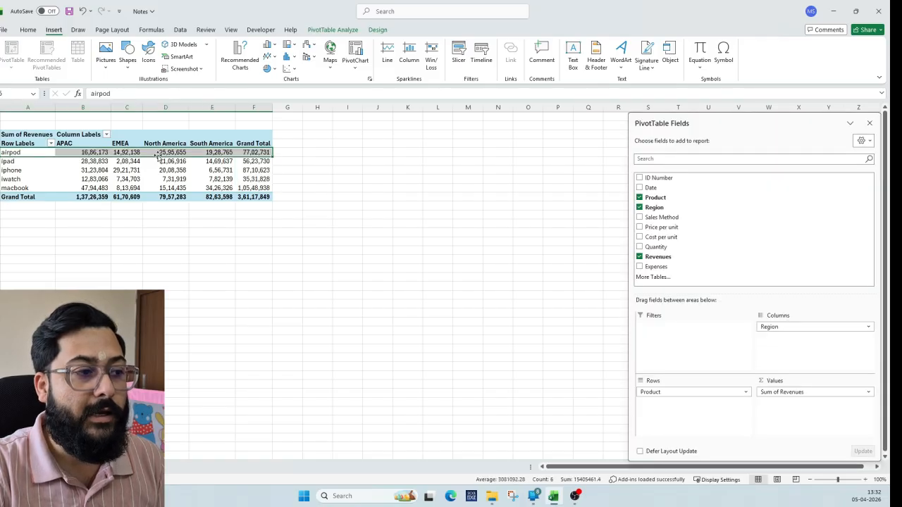
click(258, 153)
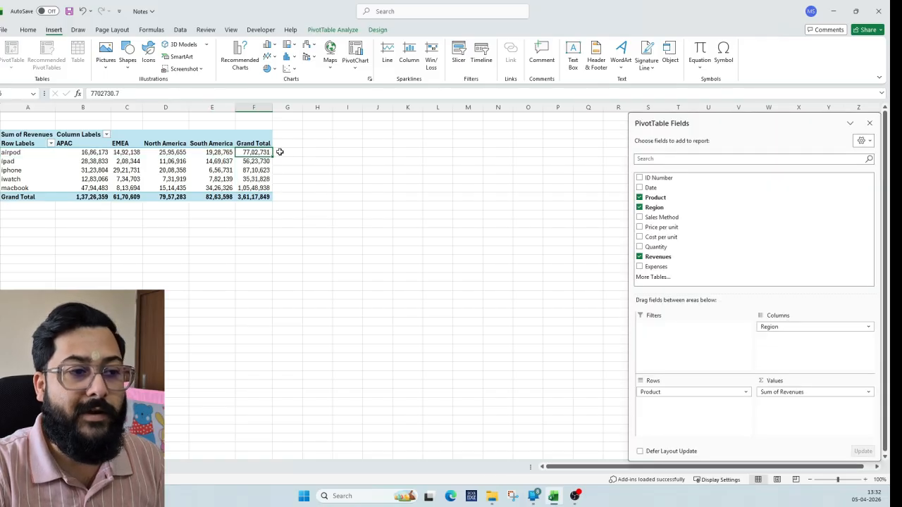
click(89, 153)
click(125, 154)
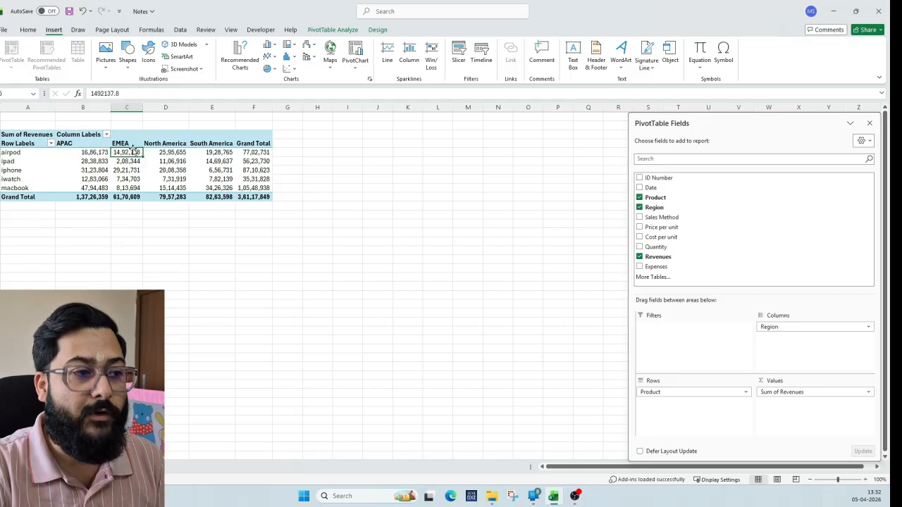
click(159, 152)
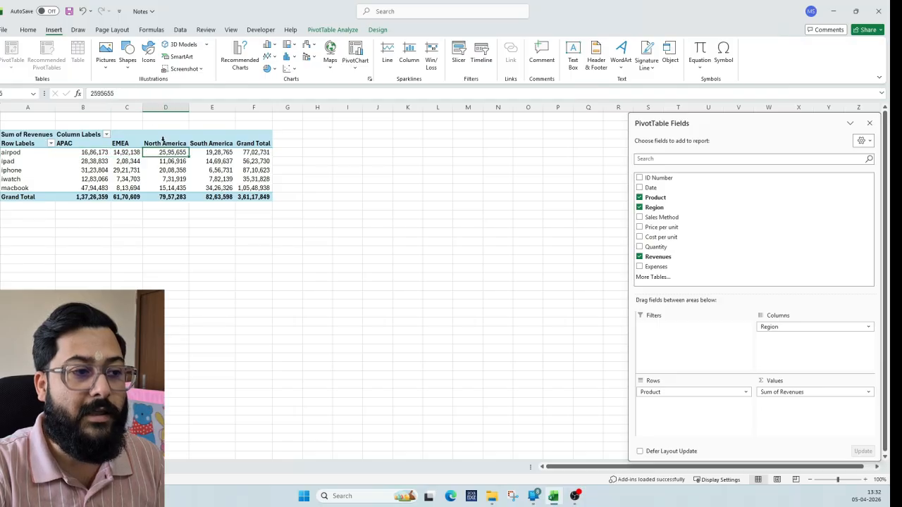
click(219, 152)
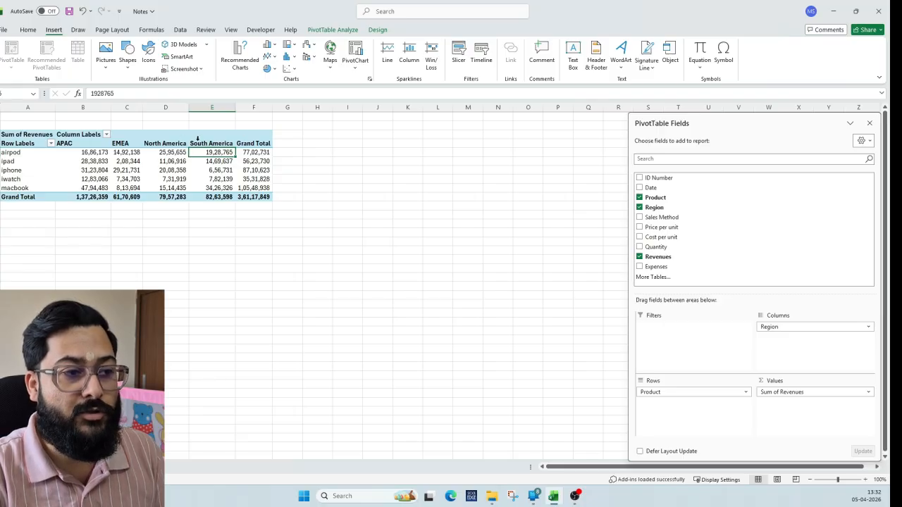
Step: Rearrange the PivotTable with Region in Rows and Product in Columns, and go through the region labels
drag(772, 326, 803, 331)
click(19, 152)
click(10, 161)
click(25, 172)
click(28, 179)
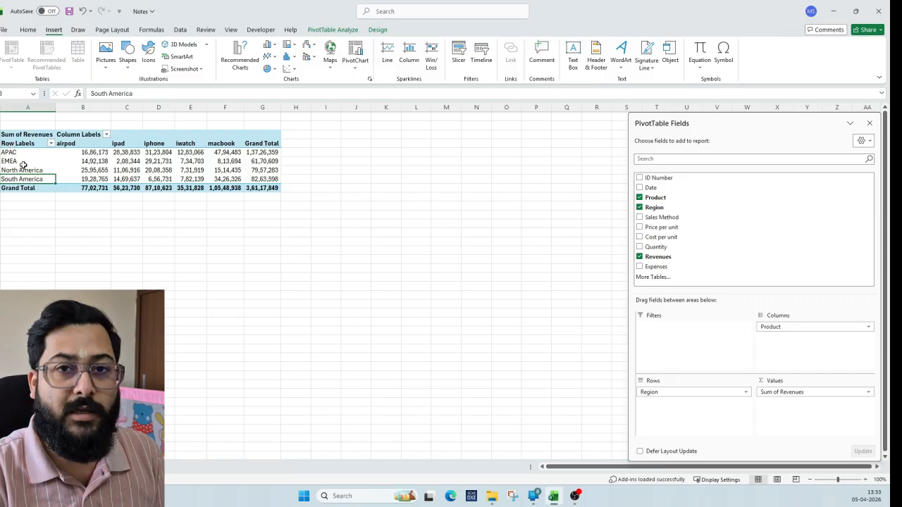
Step: Go through the product column headings of the PivotTable from airpod to macbook
click(83, 147)
click(133, 145)
click(155, 144)
click(185, 144)
click(225, 143)
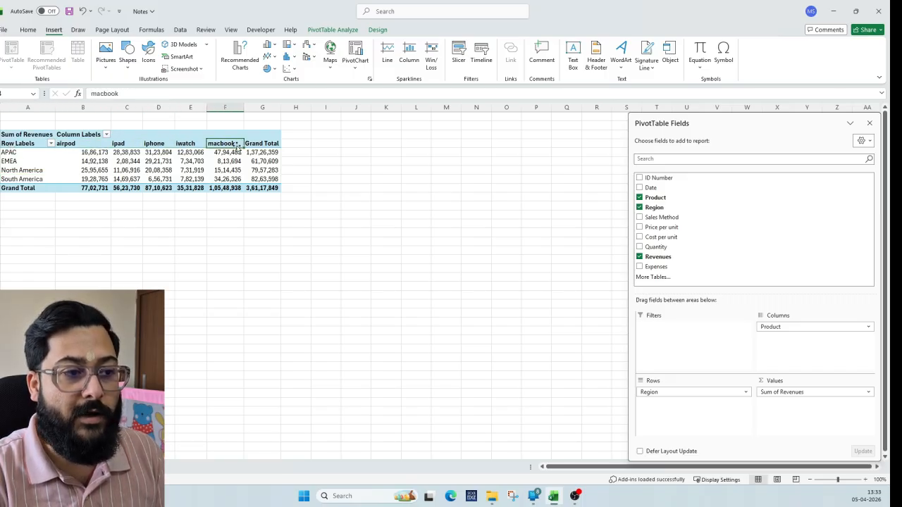
Step: Return Product to the Rows area, remove Region from the PivotTable and select the product labels
click(262, 108)
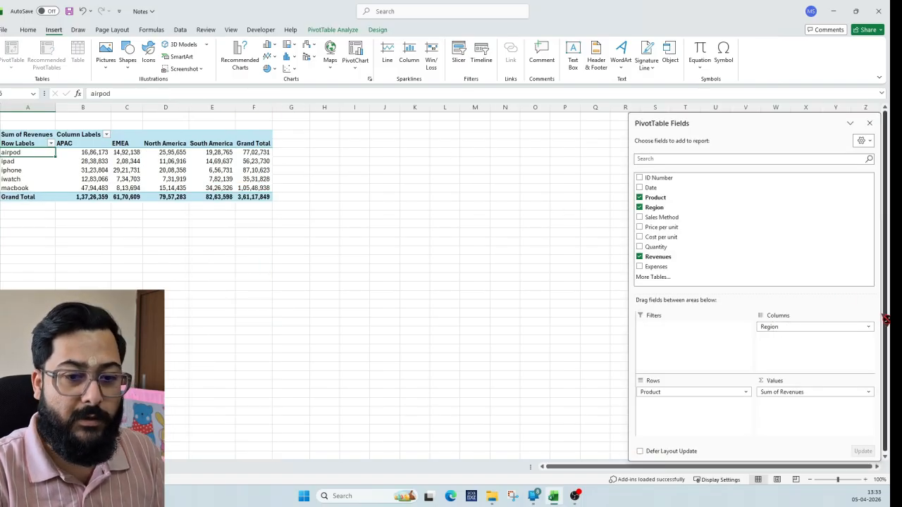
click(639, 207)
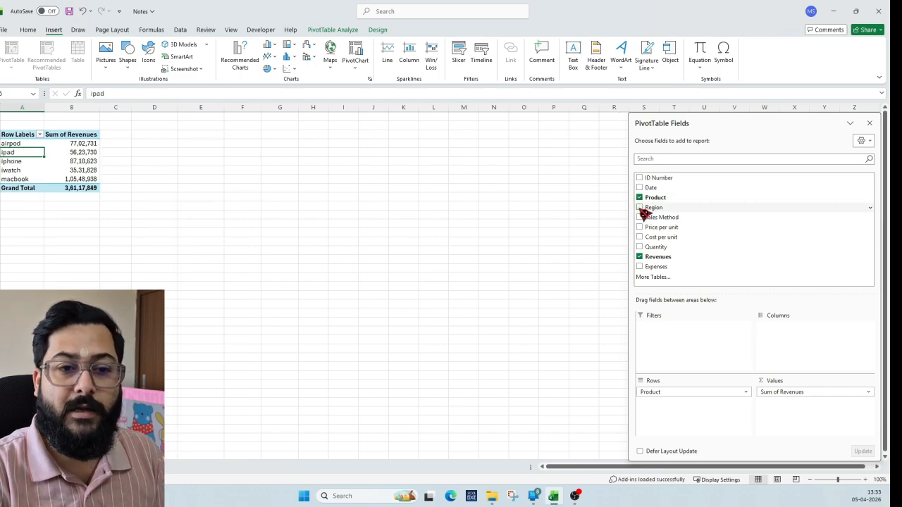
click(639, 208)
drag(677, 408, 677, 208)
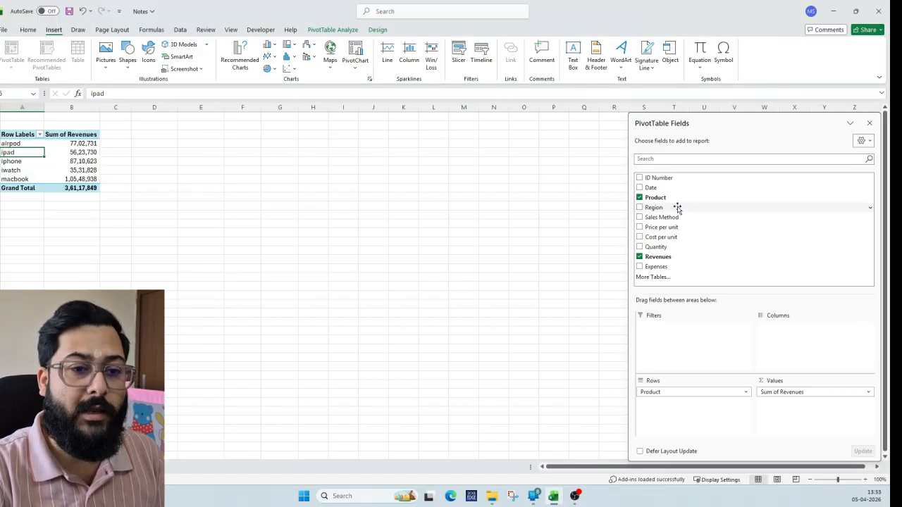
click(237, 172)
click(35, 158)
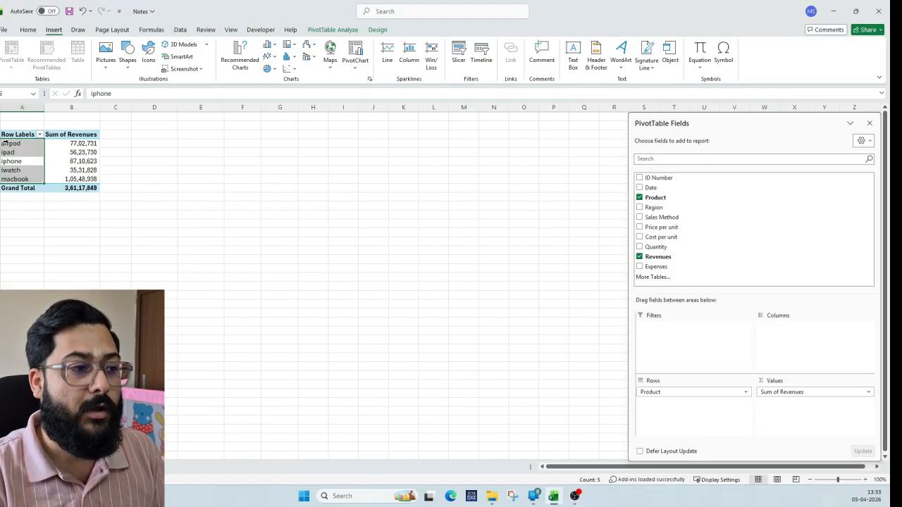
Step: Sort the PivotTable's products by Sum of Revenues from largest to smallest
click(84, 142)
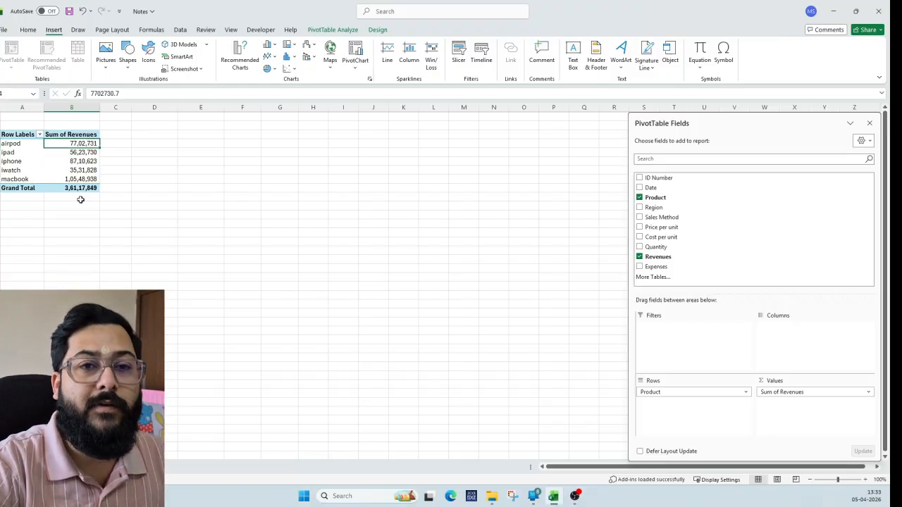
right_click(91, 148)
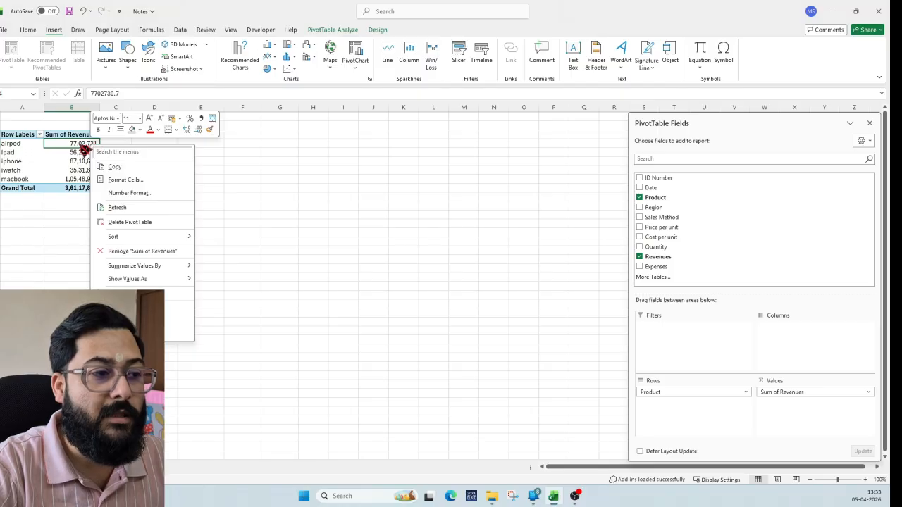
mouse_move(184, 239)
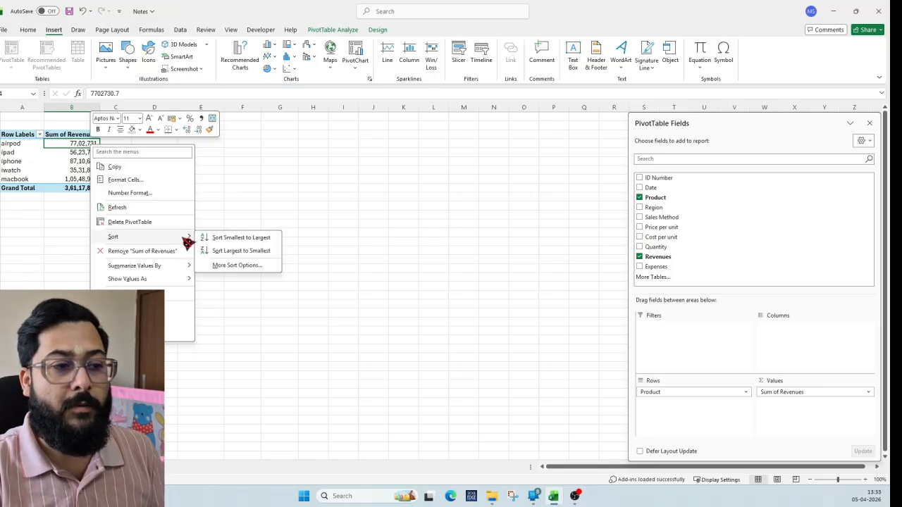
click(251, 252)
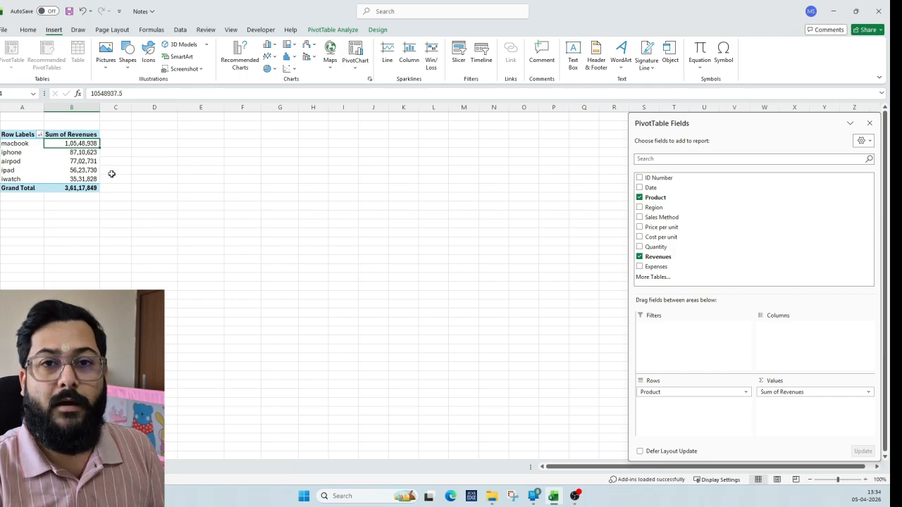
key(ctrl+Page_Up)
key(ctrl+Page_Down)
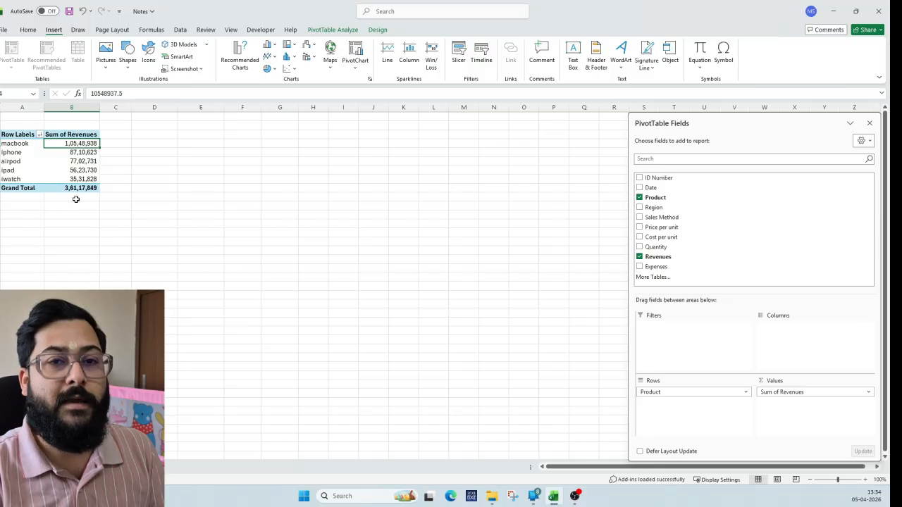
mouse_move(82, 175)
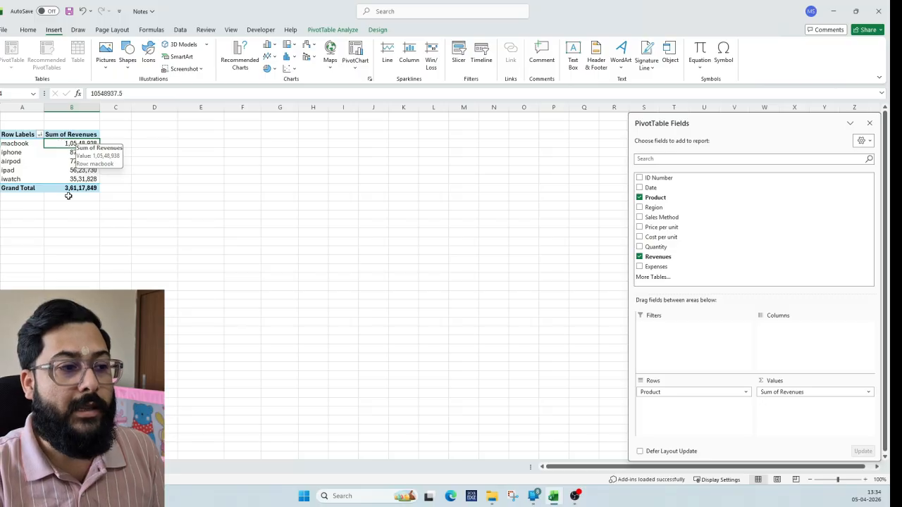
Step: Calculate macbook's share of the grand total in D4 with +B4/B9, shown as a percentage with two decimals
click(153, 141)
text(+)
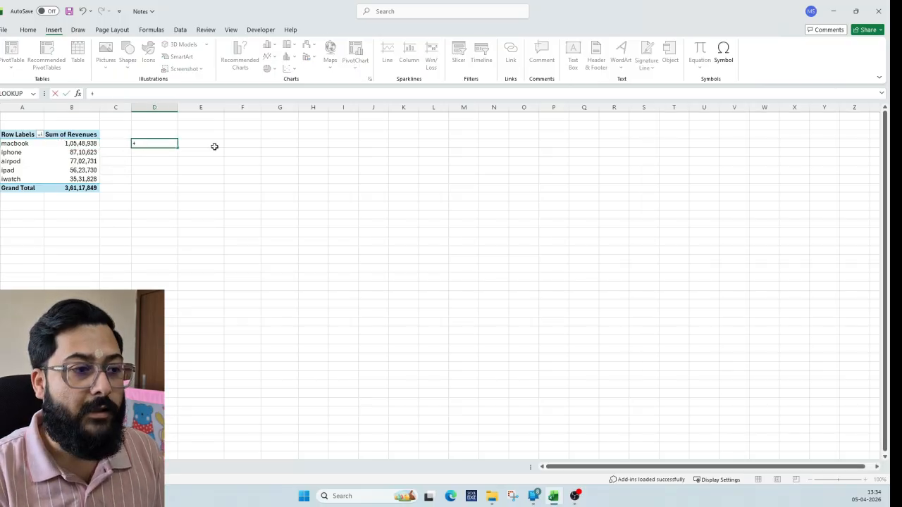
text(B4/B9)
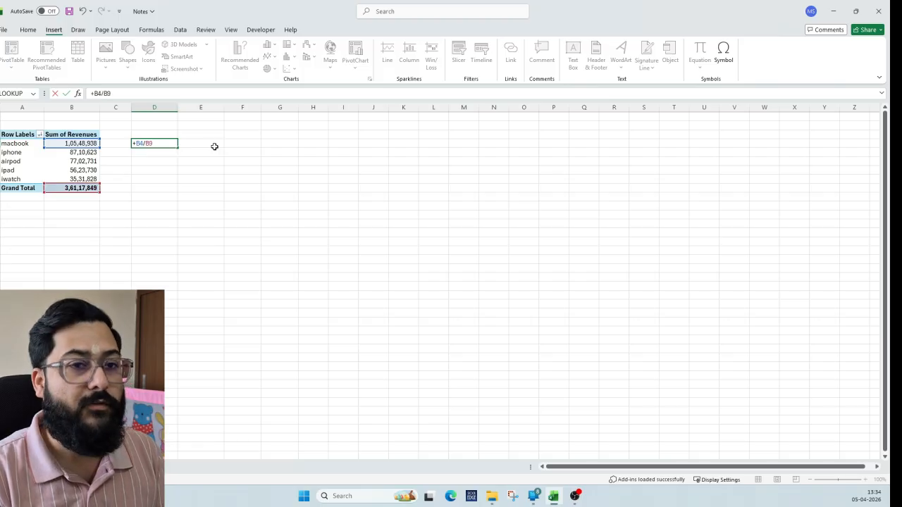
key(Return)
key(Up)
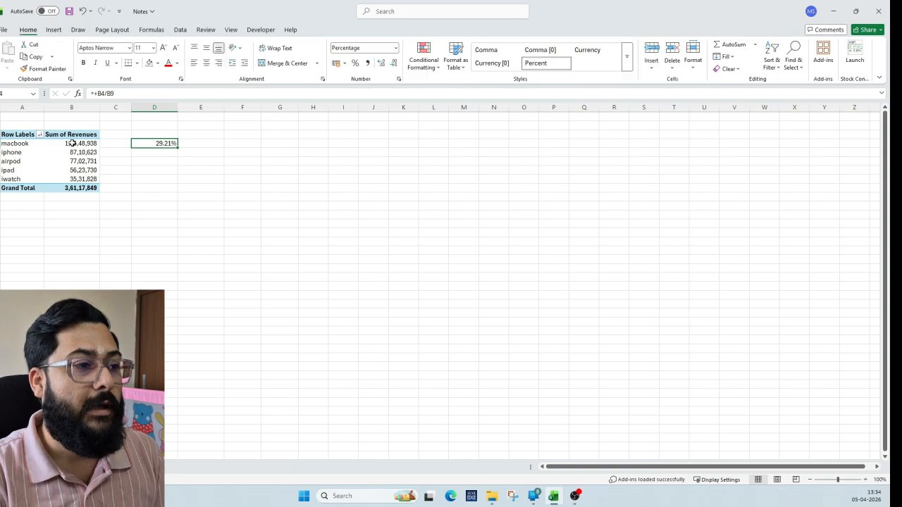
click(72, 143)
click(151, 143)
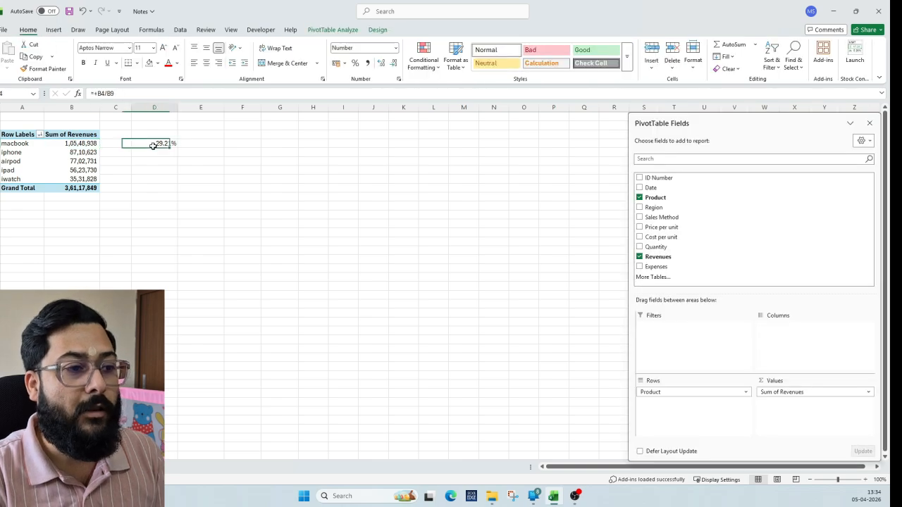
Step: Show the PivotTable's Sum of Revenues as % of Grand Total and compare macbook's share with the formula in D4
click(61, 145)
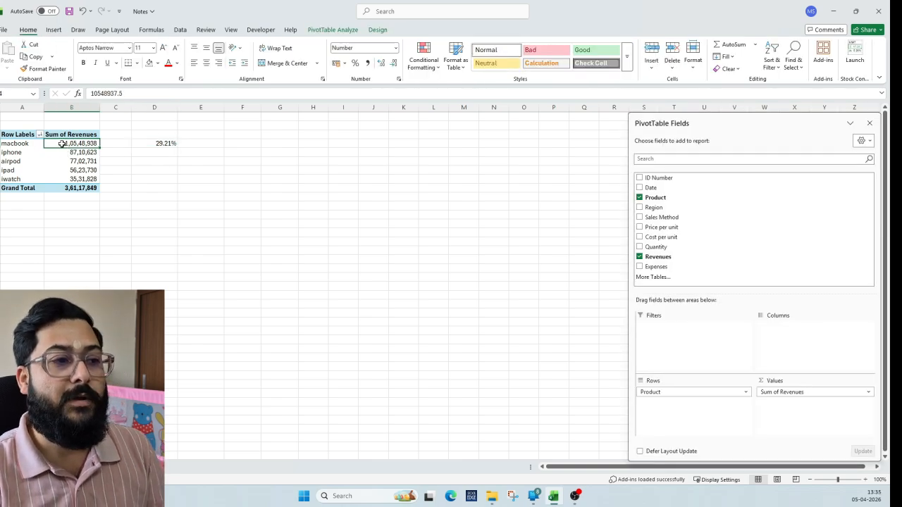
right_click(62, 145)
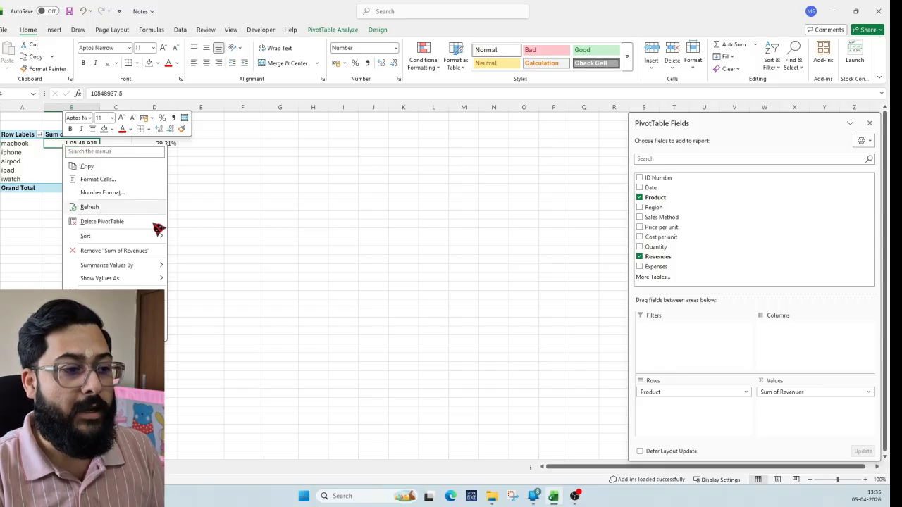
mouse_move(109, 283)
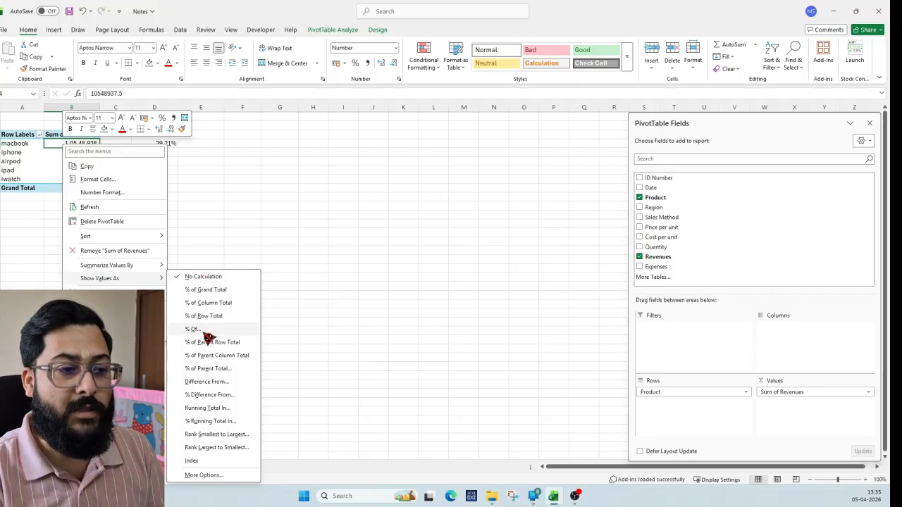
click(206, 289)
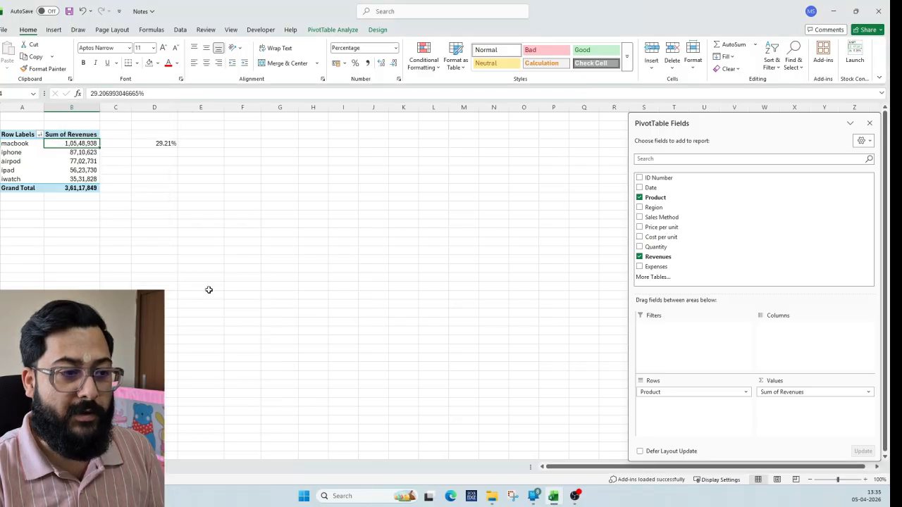
click(133, 212)
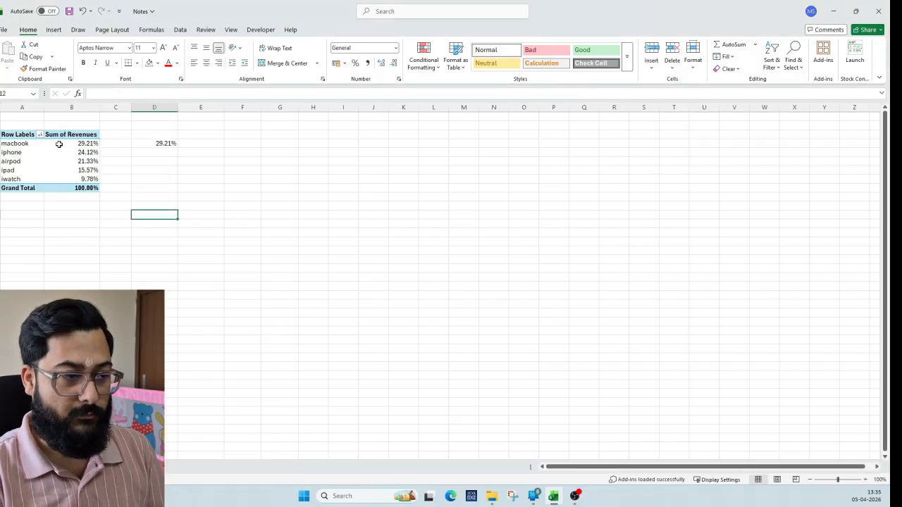
mouse_move(62, 144)
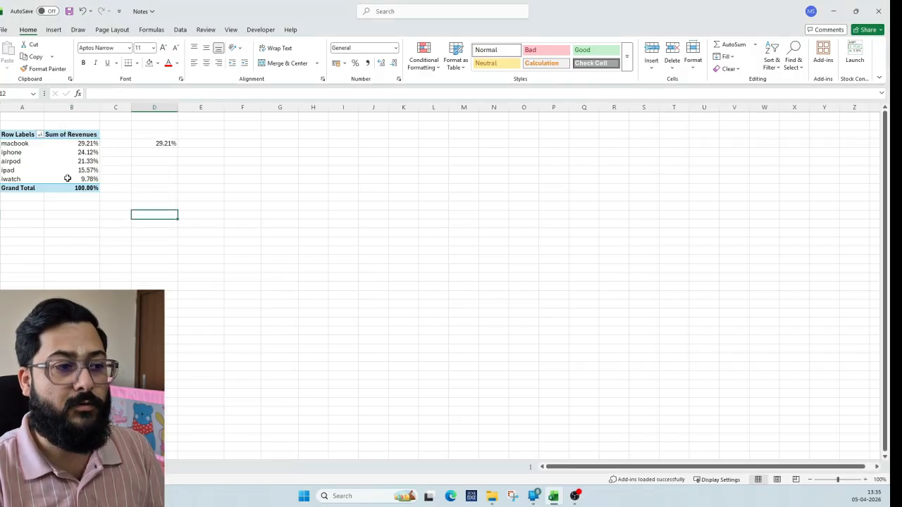
Step: Undo the % of Grand Total display and delete the share formula in D4
key(ctrl+z)
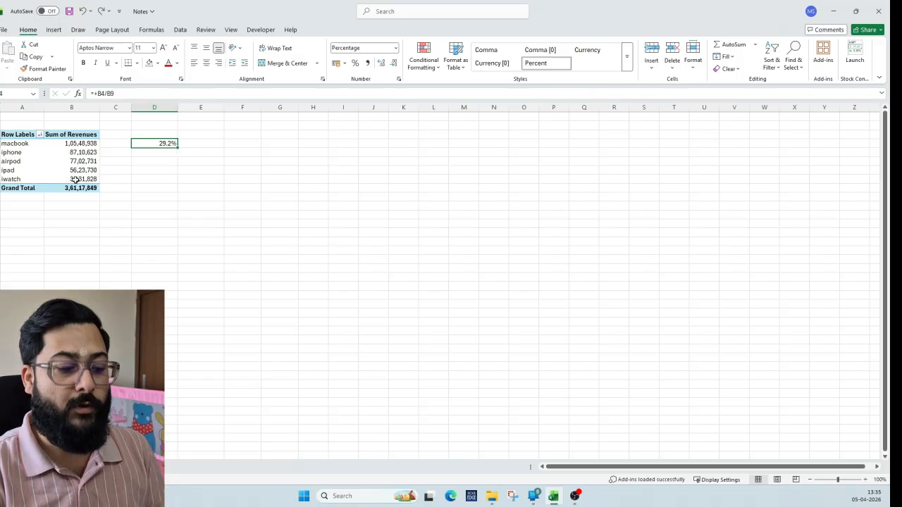
key(Delete)
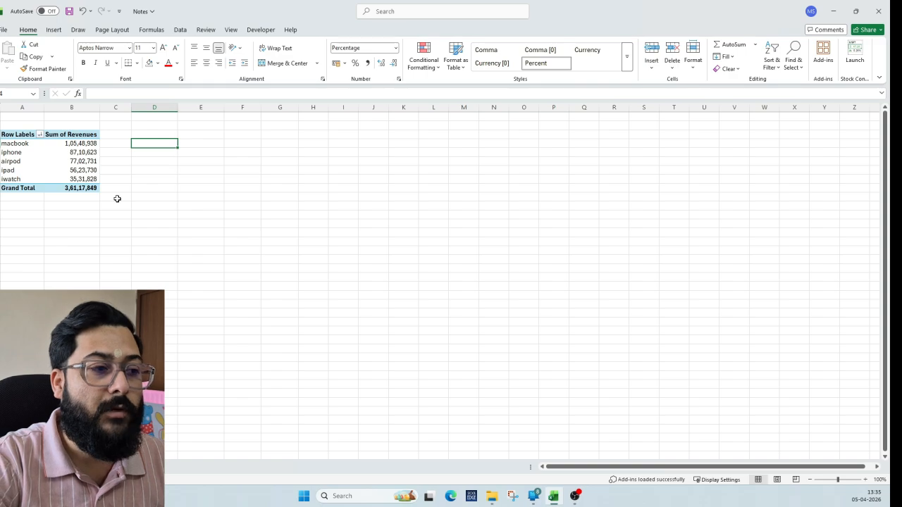
Step: Filter the source table's Product column to show only iphone
key(ctrl+Page_Down)
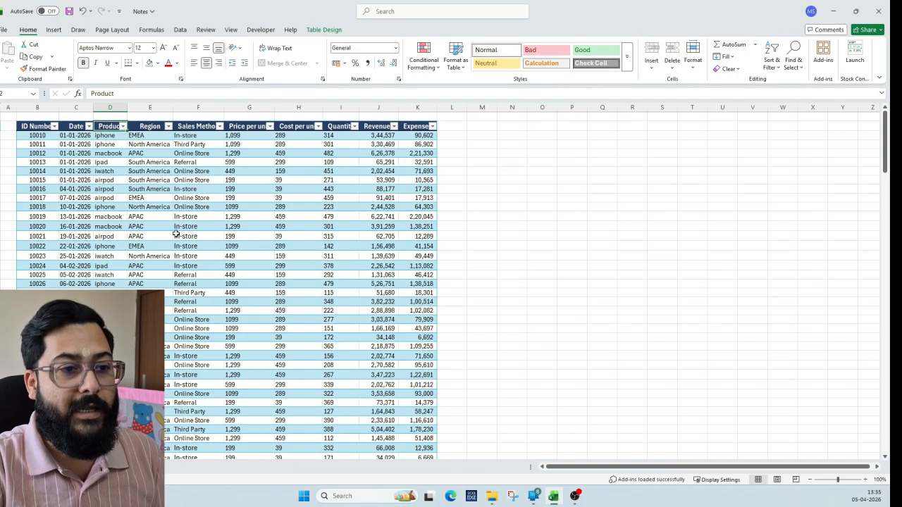
click(122, 128)
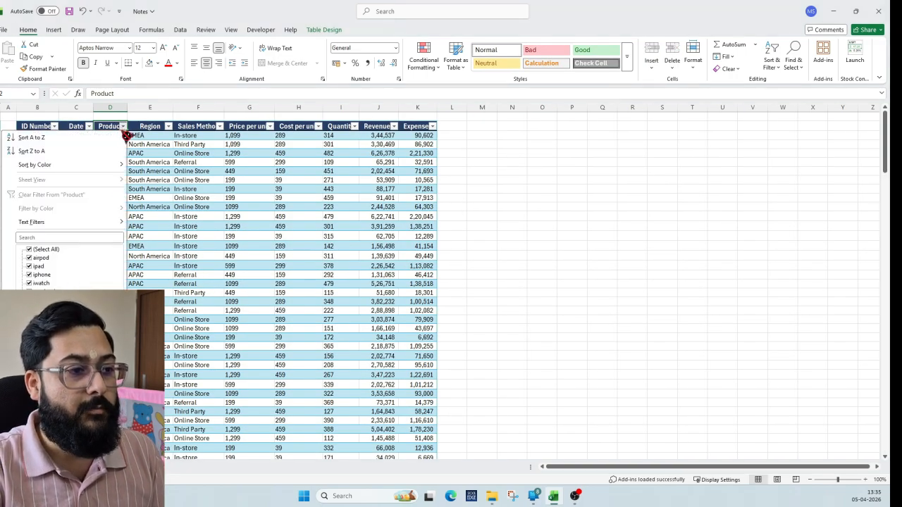
click(29, 250)
click(29, 274)
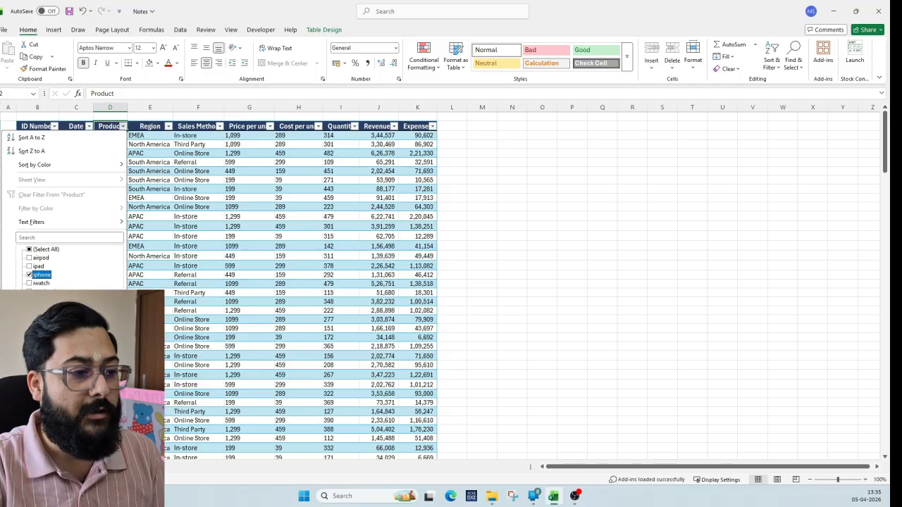
click(79, 343)
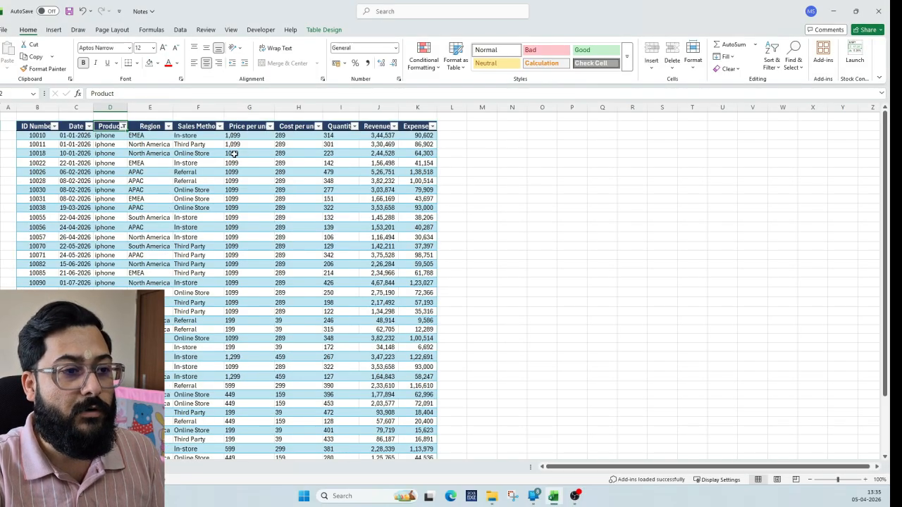
Step: Examine how Price per unit varies across the filtered iphone rows of the source table
click(246, 171)
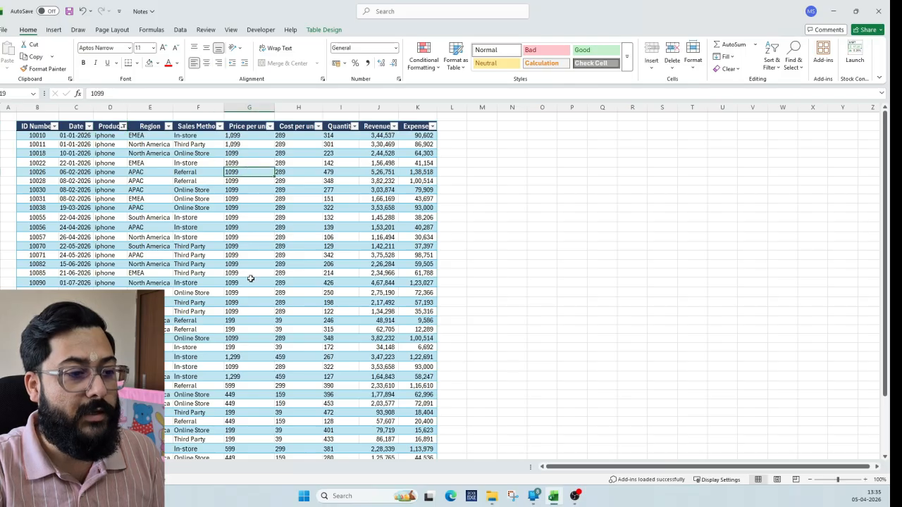
click(150, 320)
click(246, 321)
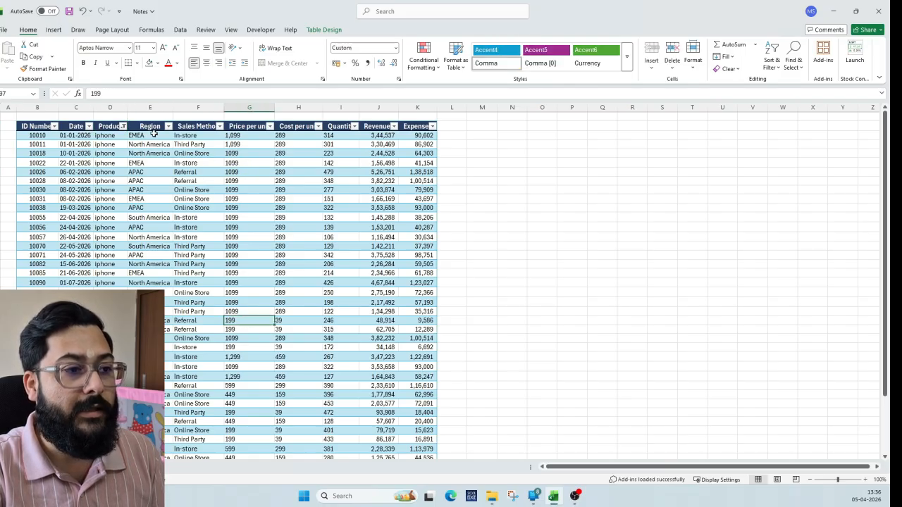
click(234, 135)
scroll(264, 329, down, 4)
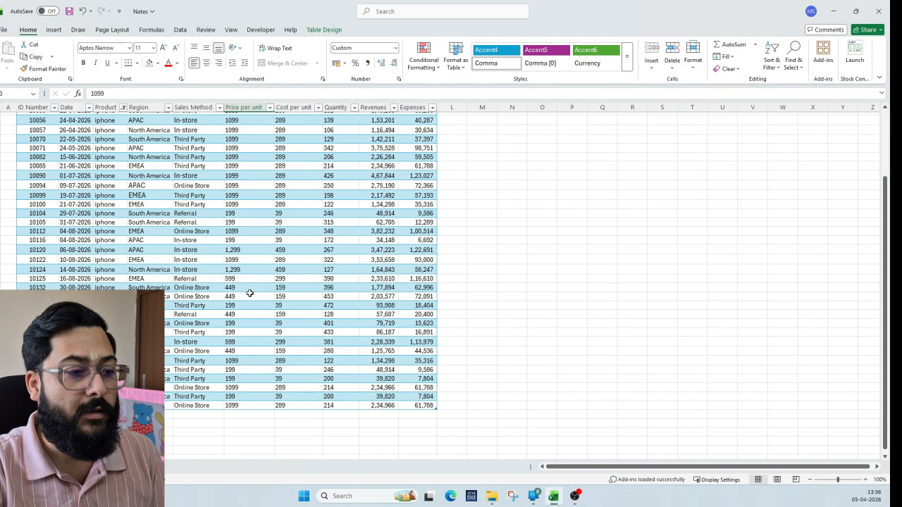
scroll(268, 370, up, 4)
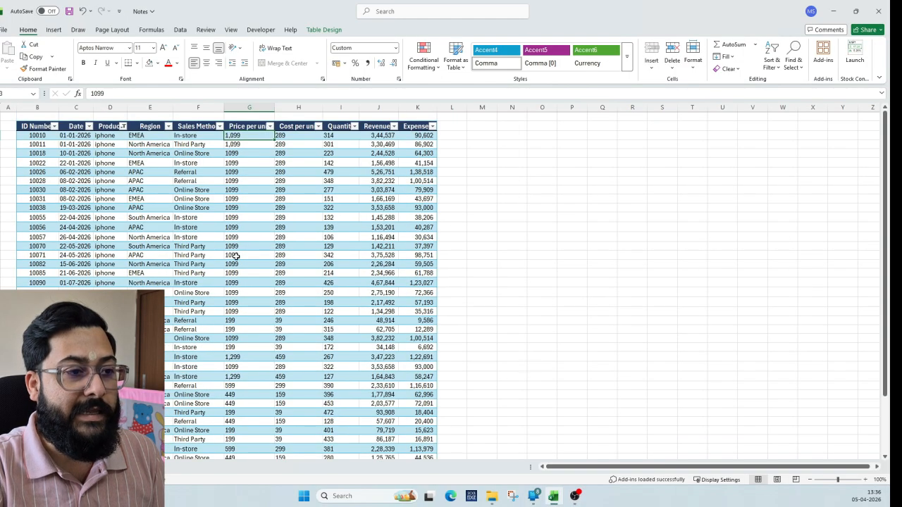
click(122, 127)
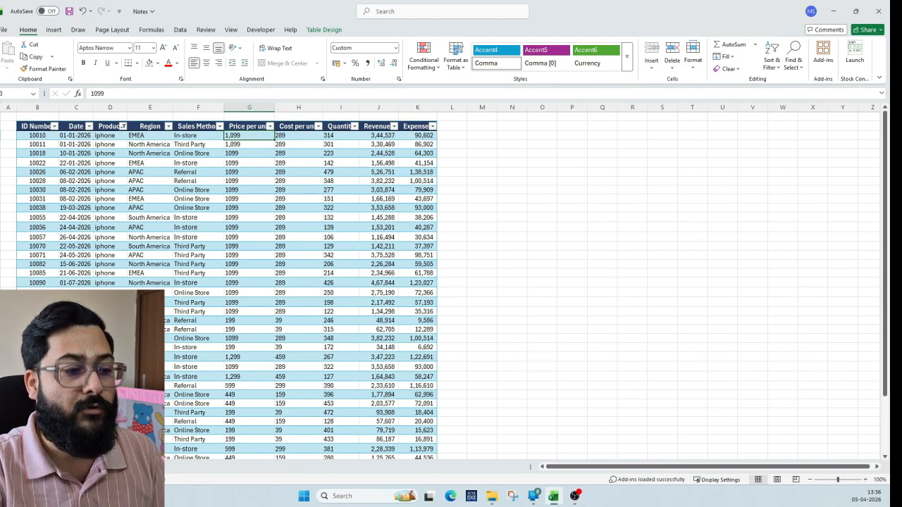
click(92, 186)
Step: Replace Revenues with Price per unit in the PivotTable's Values and summarize it by Average
click(65, 467)
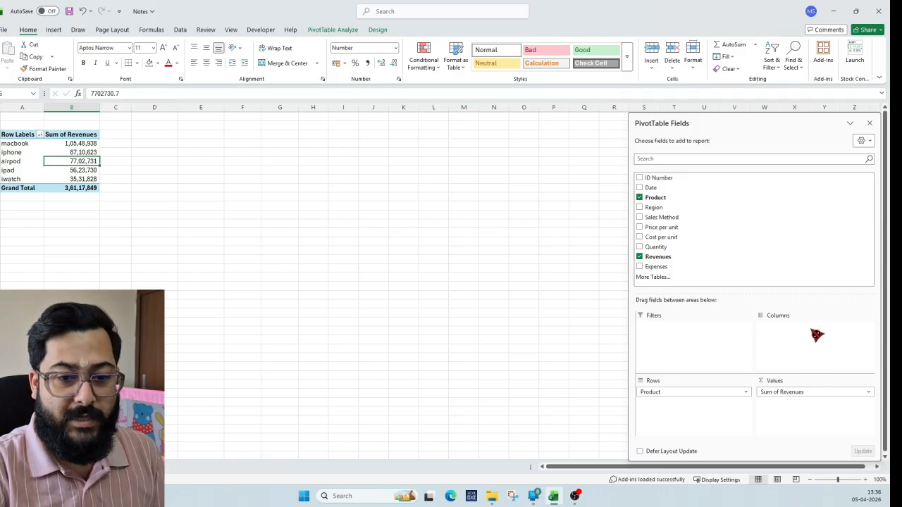
mouse_move(794, 394)
mouse_down()
mouse_move(744, 286)
mouse_move(704, 235)
mouse_move(688, 258)
mouse_move(798, 409)
mouse_up()
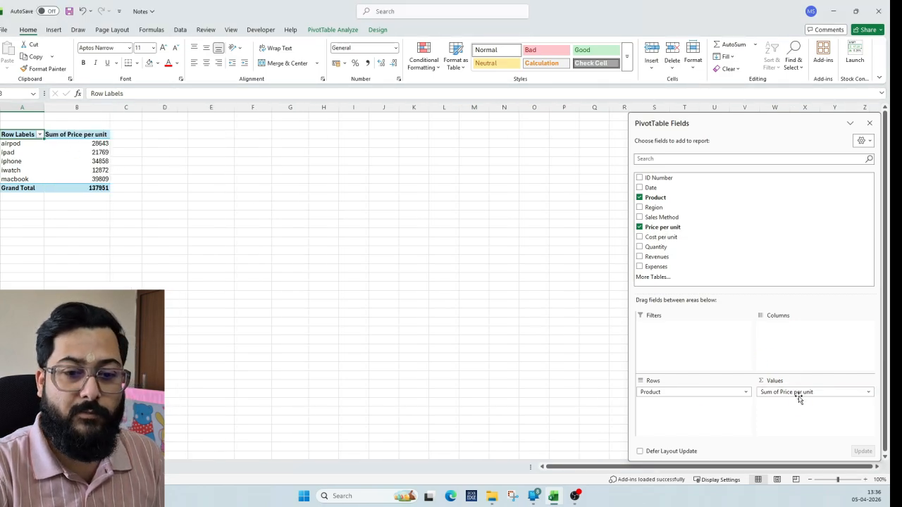
right_click(92, 143)
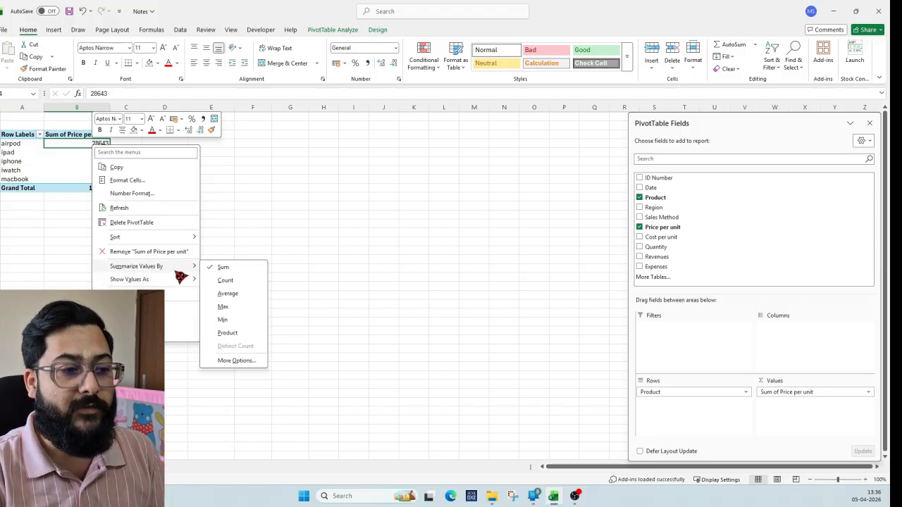
click(220, 293)
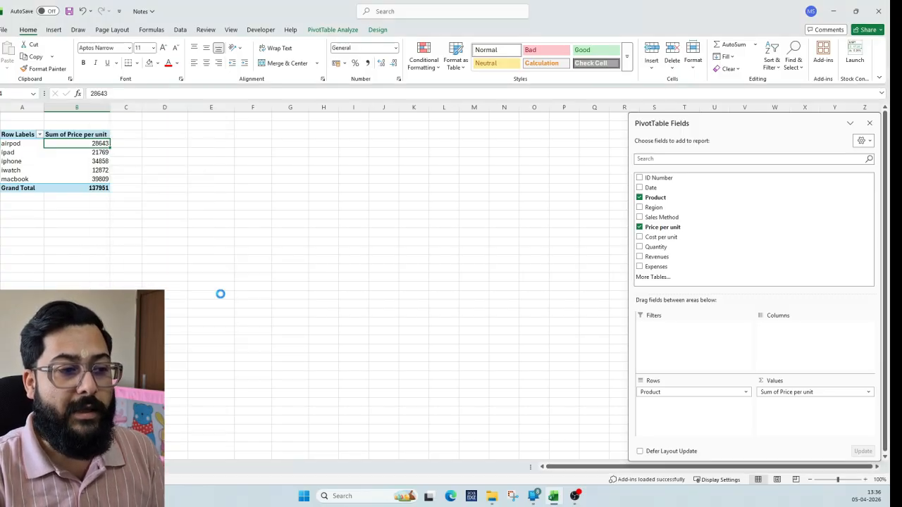
Step: Read the average price per unit of airpod and iphone, and return to the filtered source table
click(20, 143)
click(80, 145)
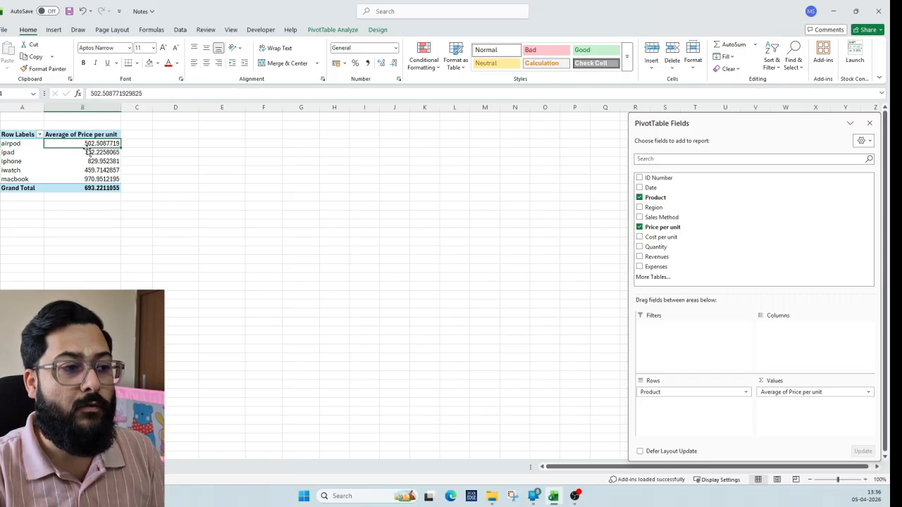
click(8, 161)
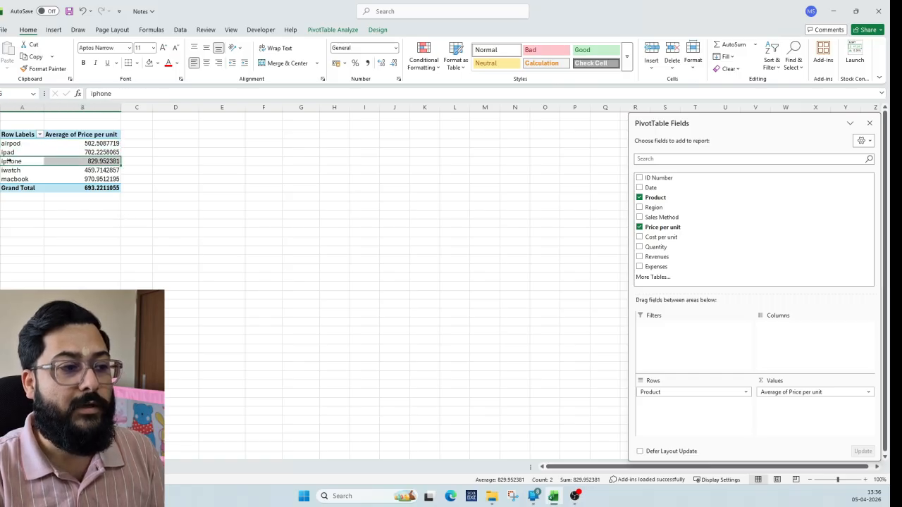
click(23, 161)
click(94, 162)
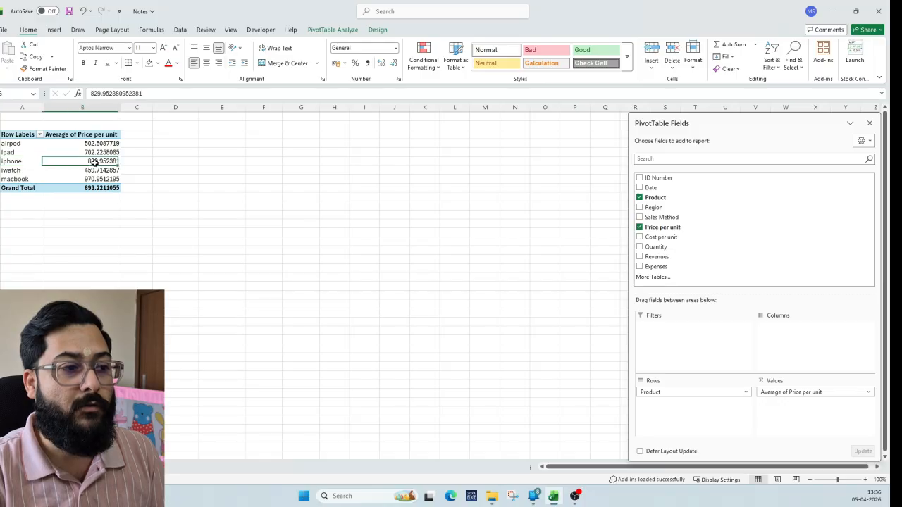
double_click(94, 161)
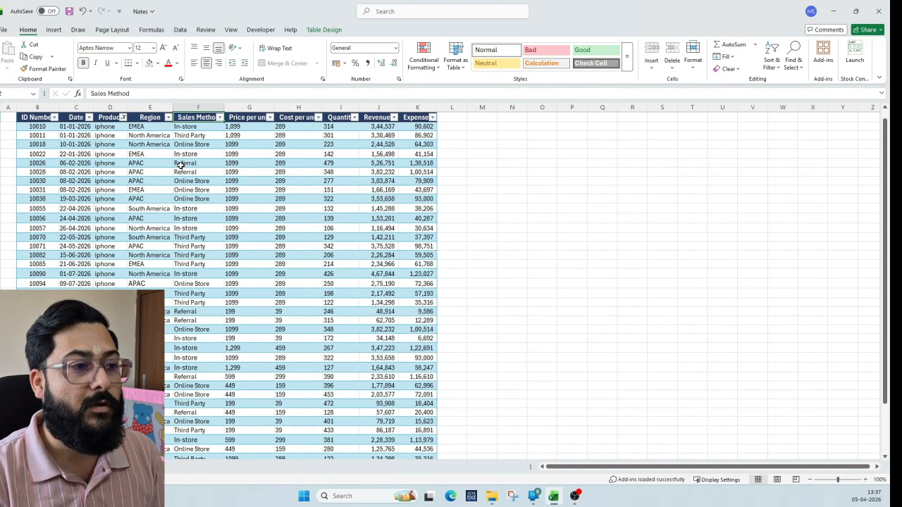
Step: Check the average Price per unit of the filtered iphone rows in the source table against the PivotTable's iphone average
key(Down)
key(Right)
key(Right)
key(Right)
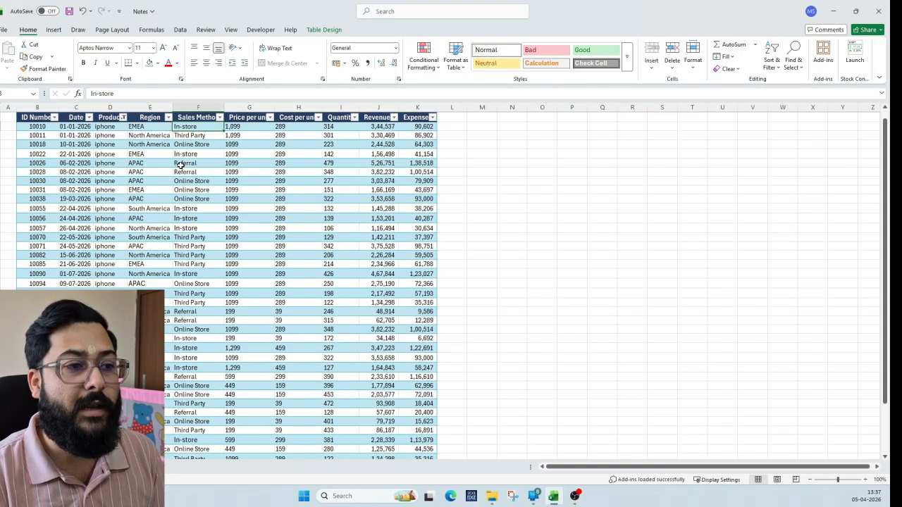
key(ctrl+shift+Down)
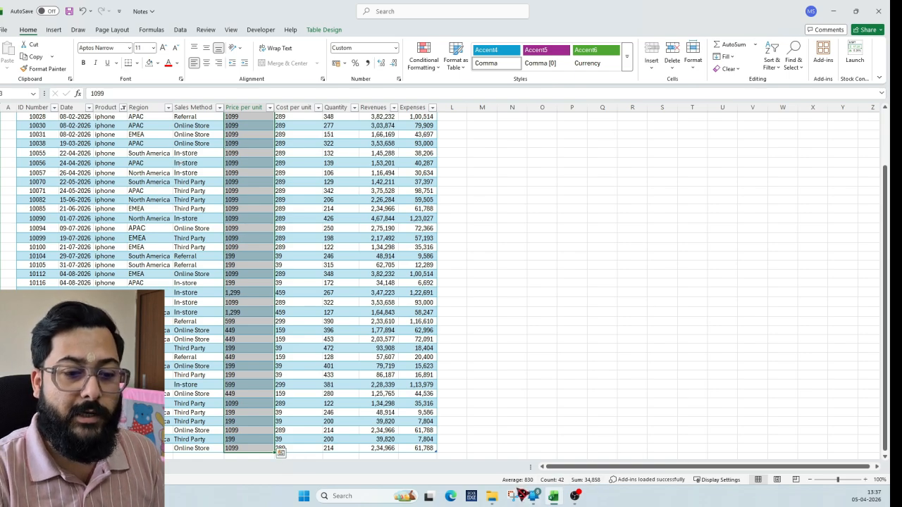
click(504, 414)
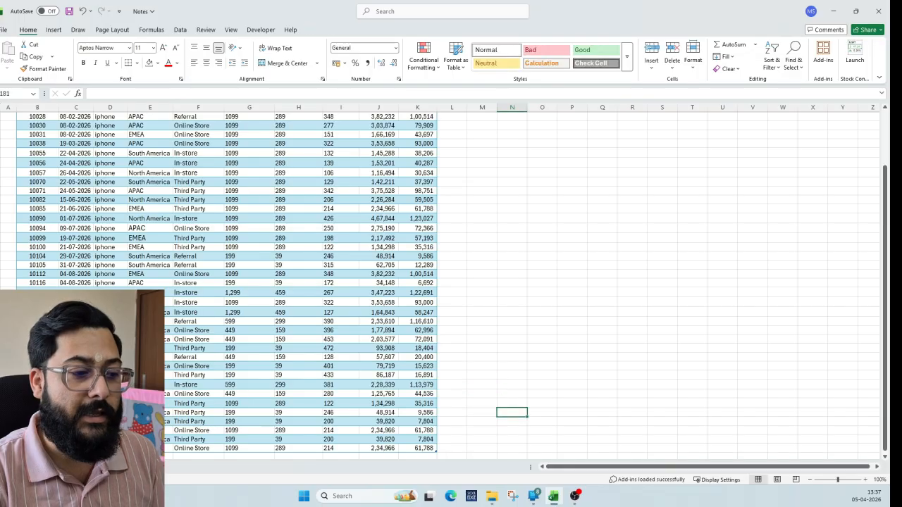
key(ctrl+Page_Up)
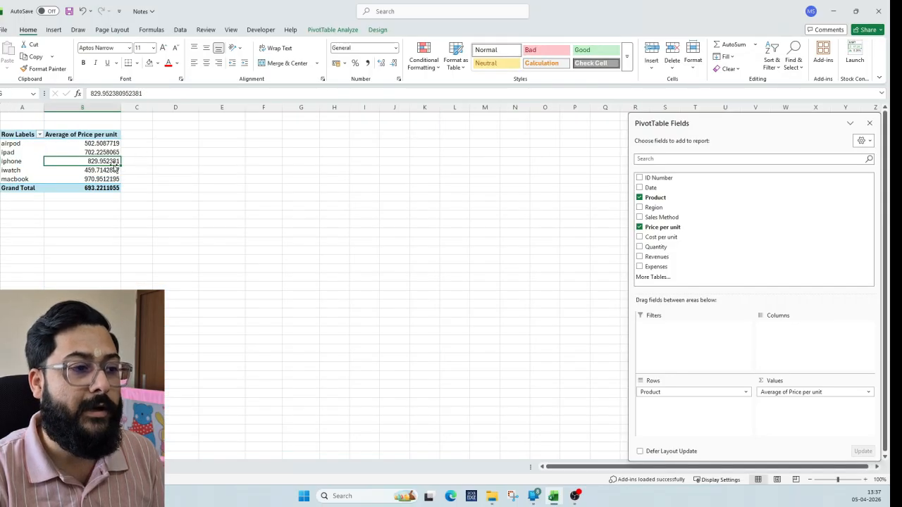
click(137, 161)
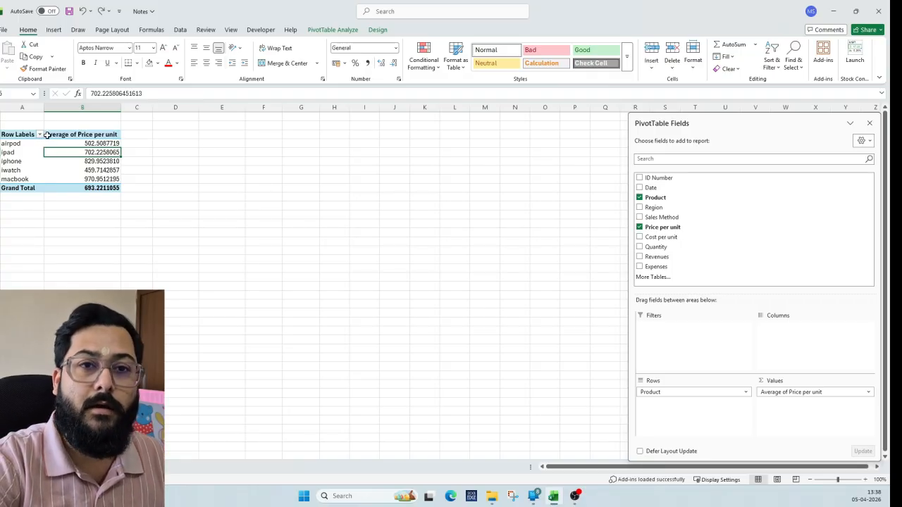
Step: Add the Date field to the PivotTable's Columns to break down the average price per unit by month
mouse_move(52, 140)
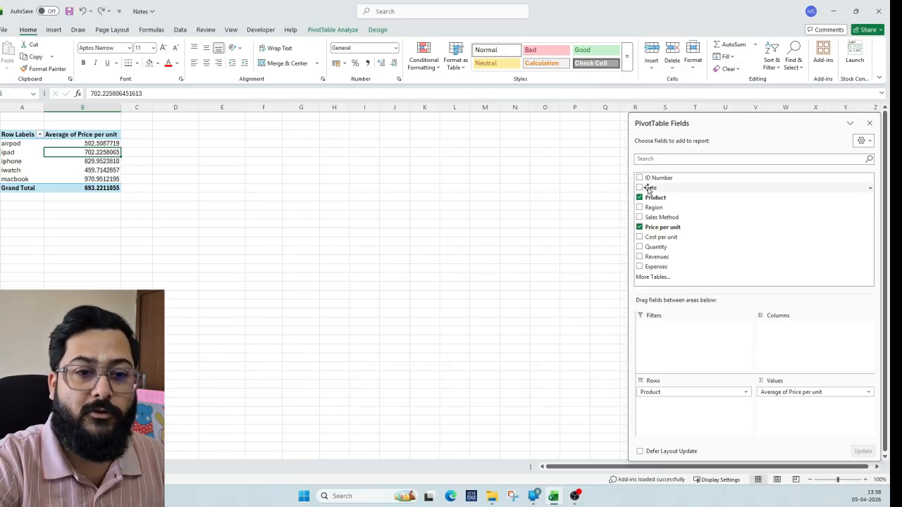
drag(649, 189, 789, 336)
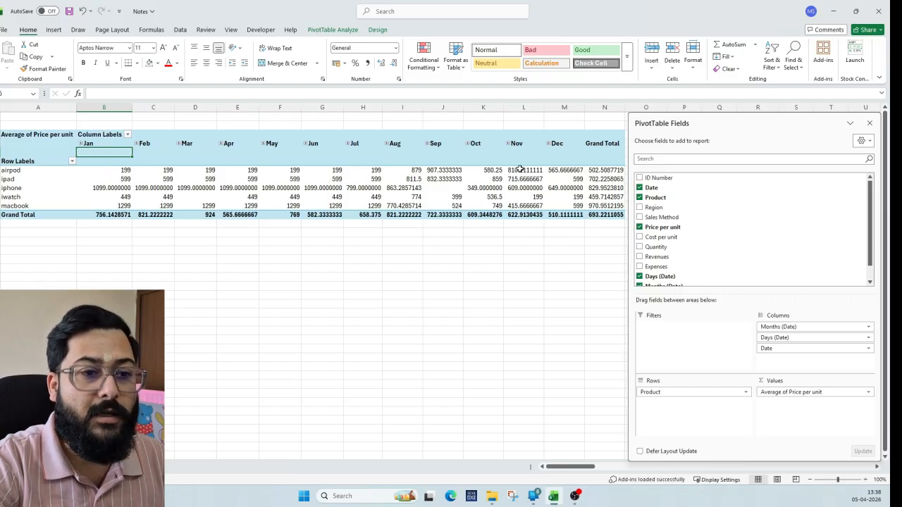
click(106, 171)
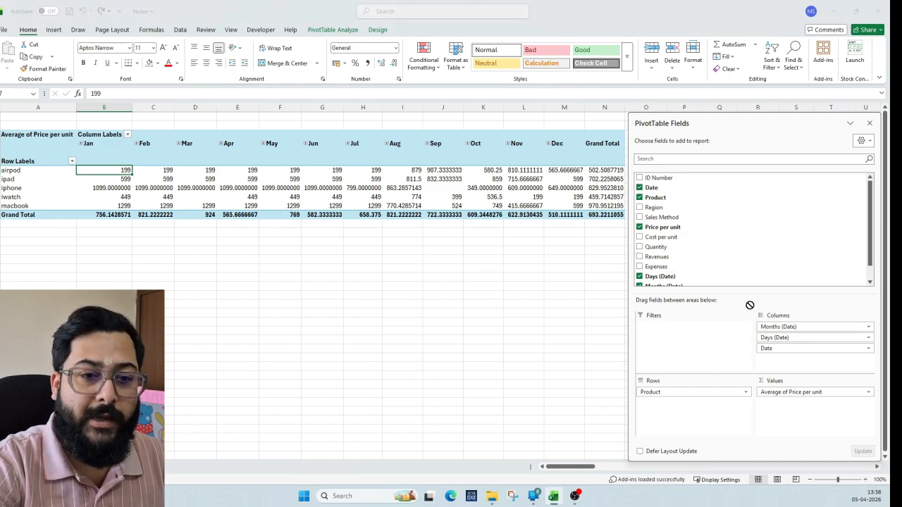
Step: Remove the Months, Days and Date fields from the PivotTable's Columns
drag(772, 327, 761, 296)
drag(781, 332, 728, 216)
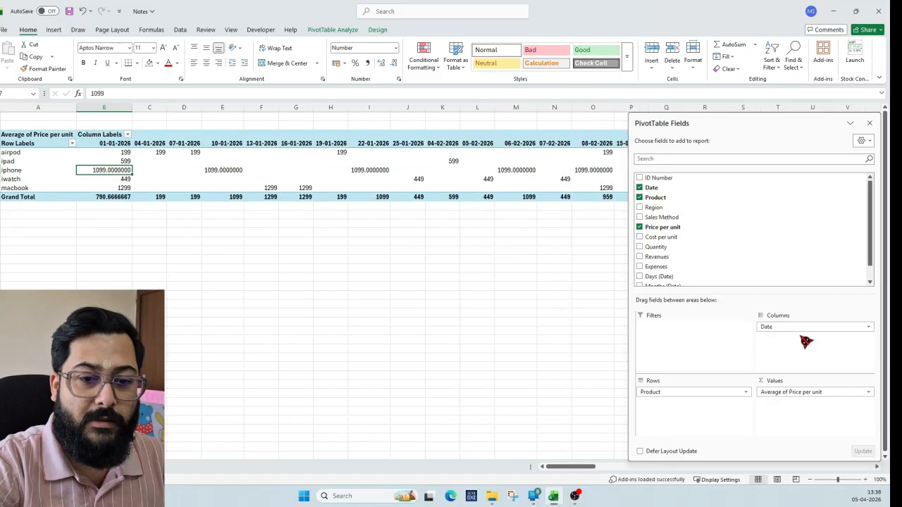
drag(789, 328, 655, 204)
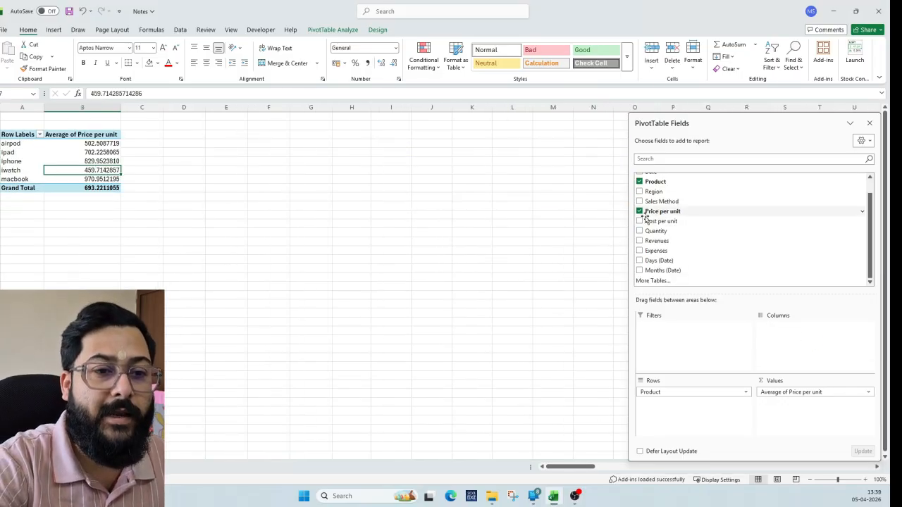
Step: Add Months (Date) to the PivotTable's Filters, allow multiple items, and restrict the filter to Jan
scroll(698, 239, up, 1)
scroll(692, 252, down, 1)
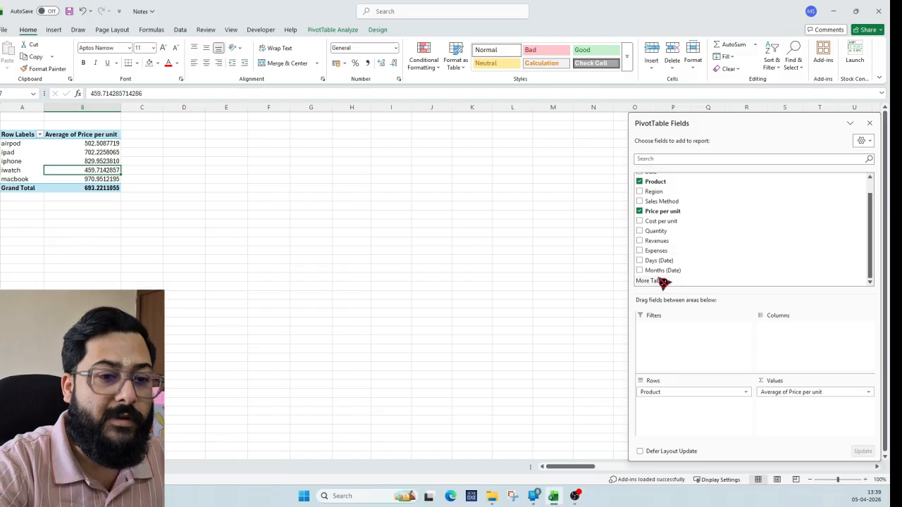
drag(665, 274, 680, 331)
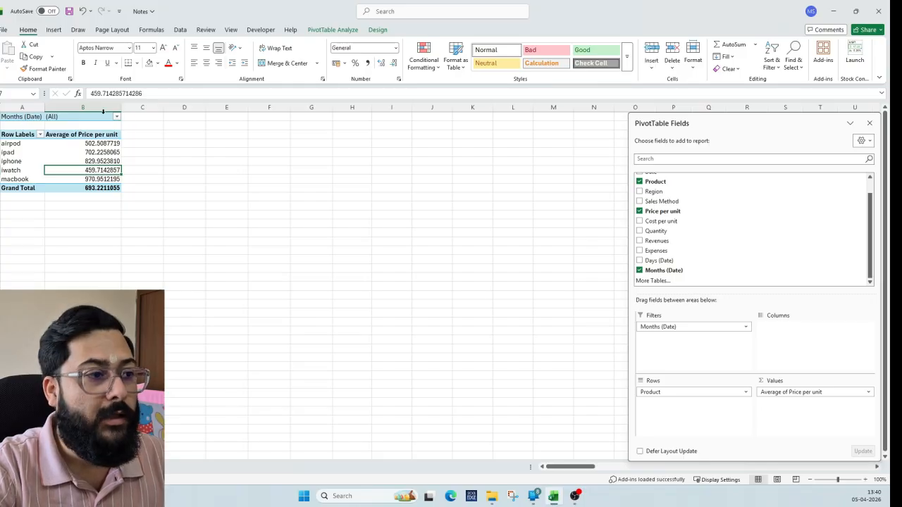
click(116, 116)
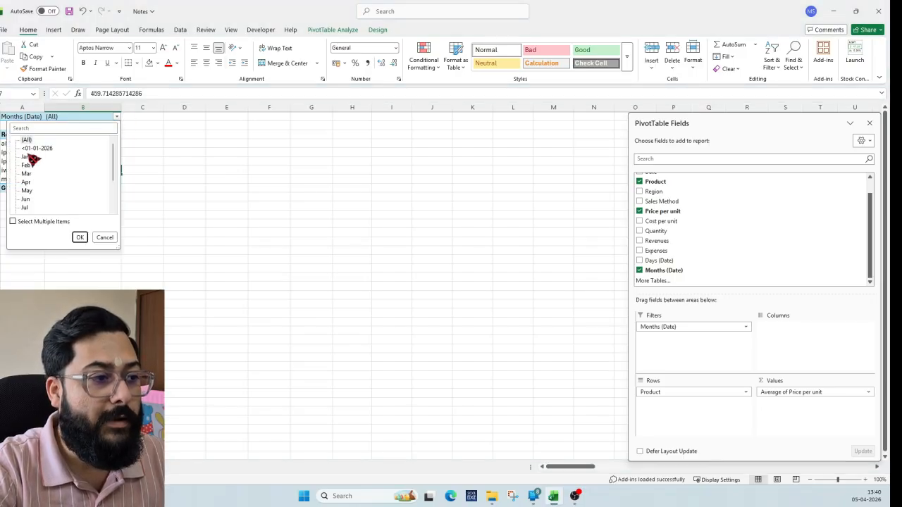
click(14, 221)
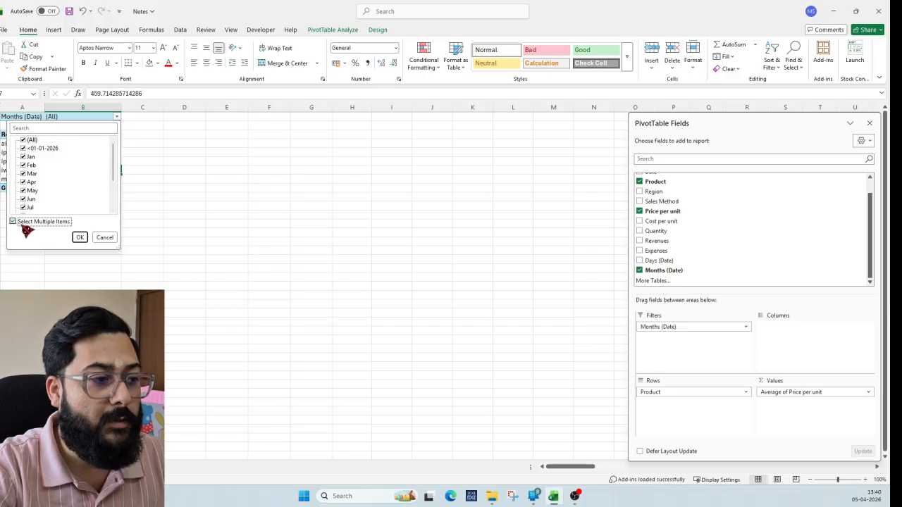
click(23, 139)
click(23, 156)
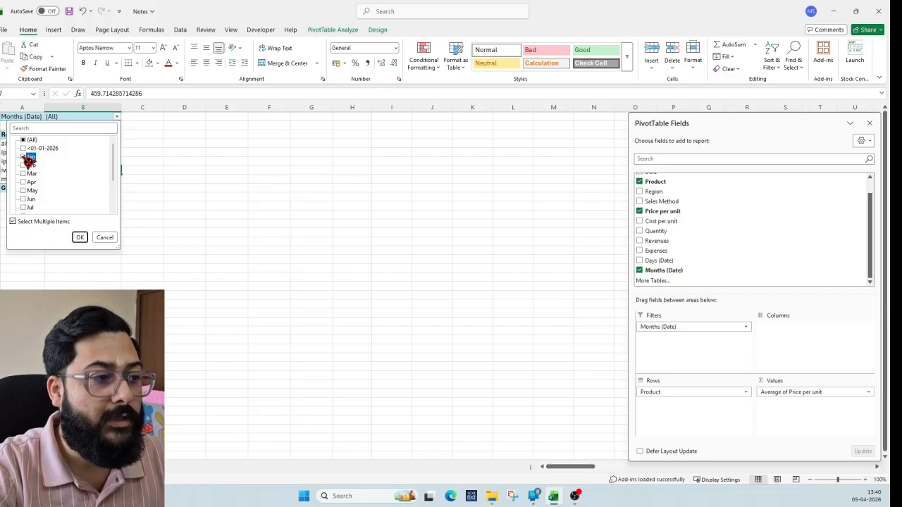
click(80, 237)
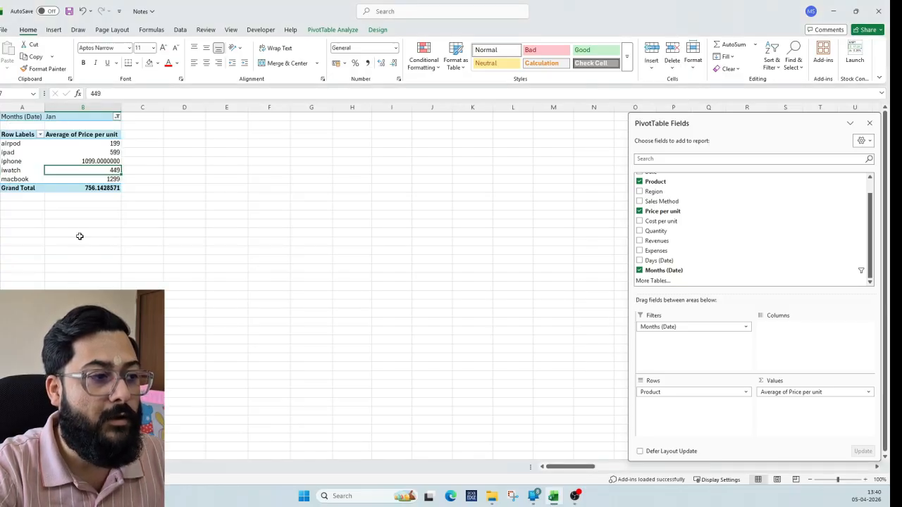
Step: Read the January average price per unit for each product and the grand total
click(11, 143)
click(85, 188)
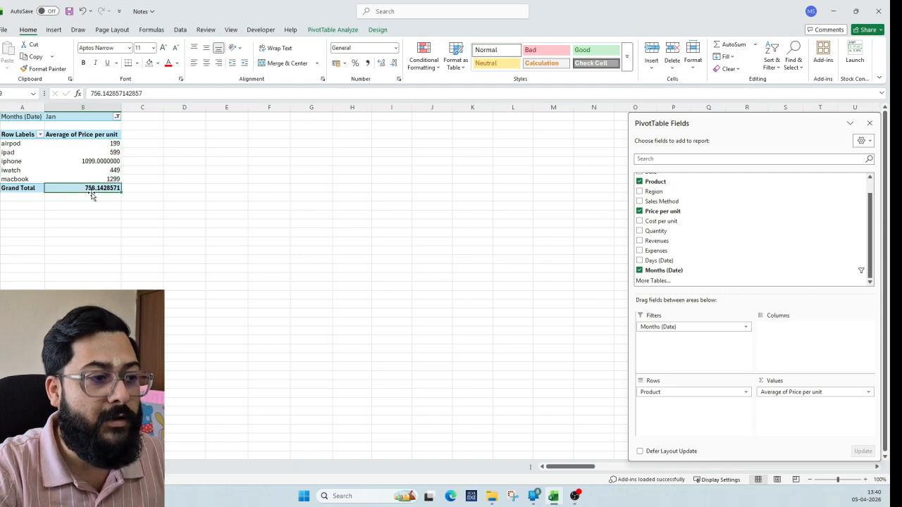
click(17, 145)
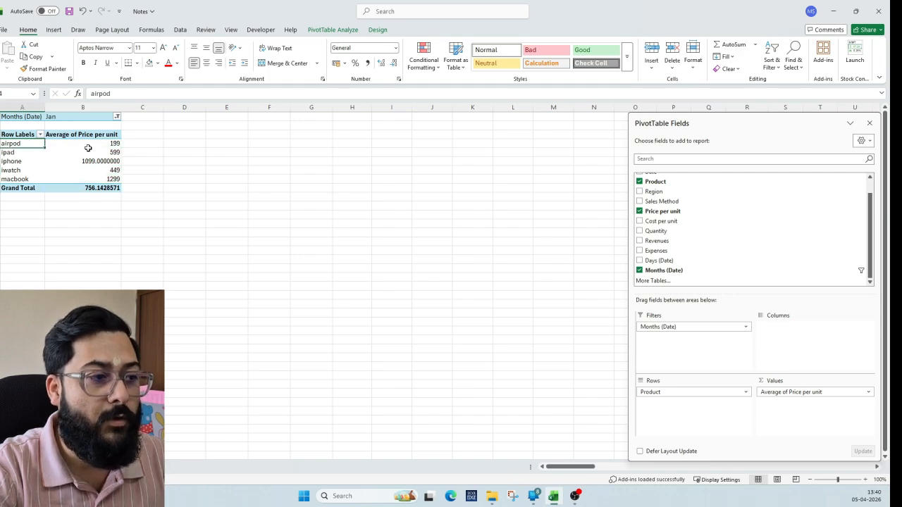
drag(19, 152, 69, 152)
key(Right)
key(Right)
key(Right)
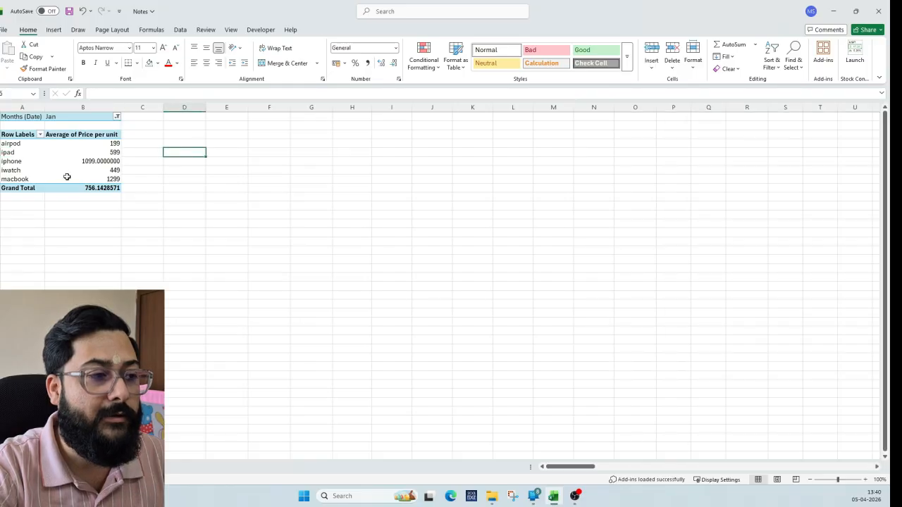
Step: Extend the PivotTable's month filter to include Feb and Mar, and review the products' average prices
click(116, 117)
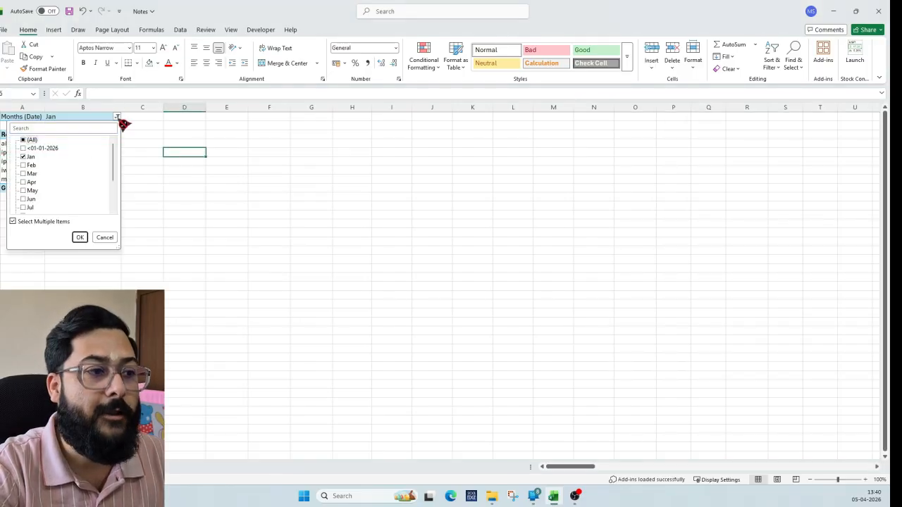
click(27, 165)
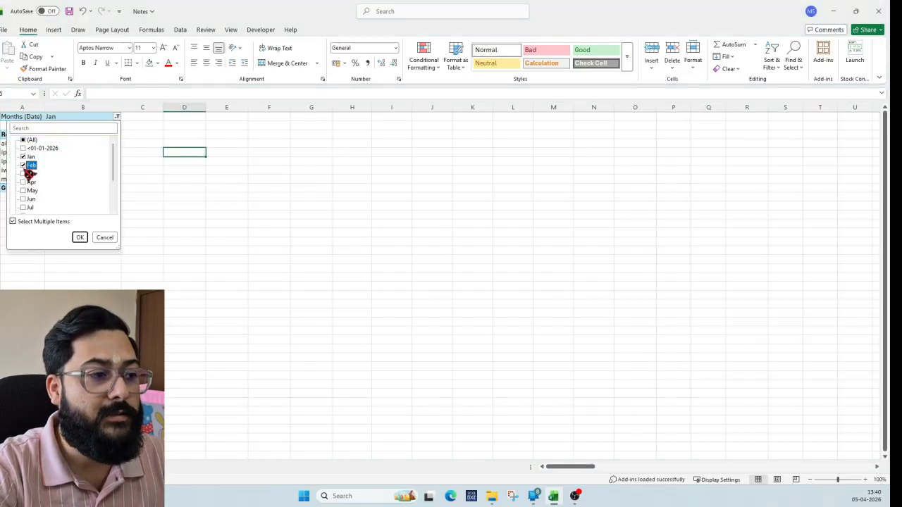
click(31, 173)
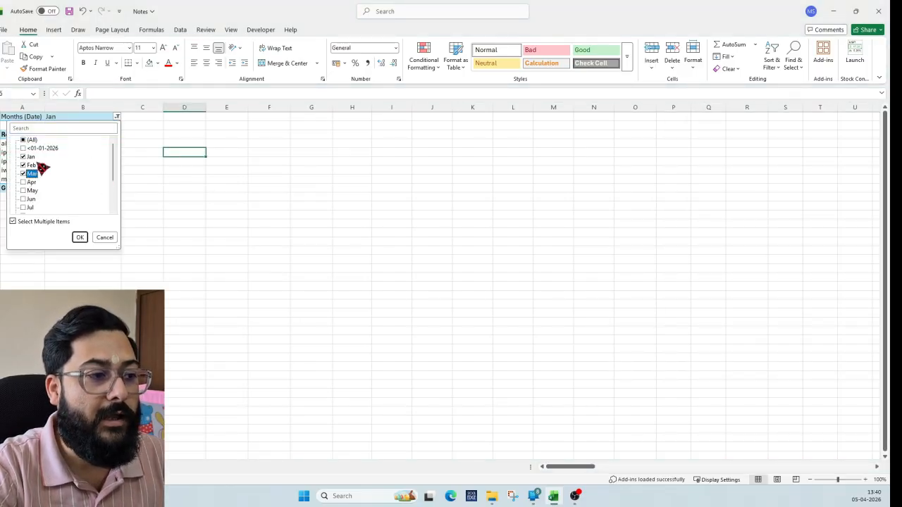
click(79, 237)
drag(102, 144, 105, 178)
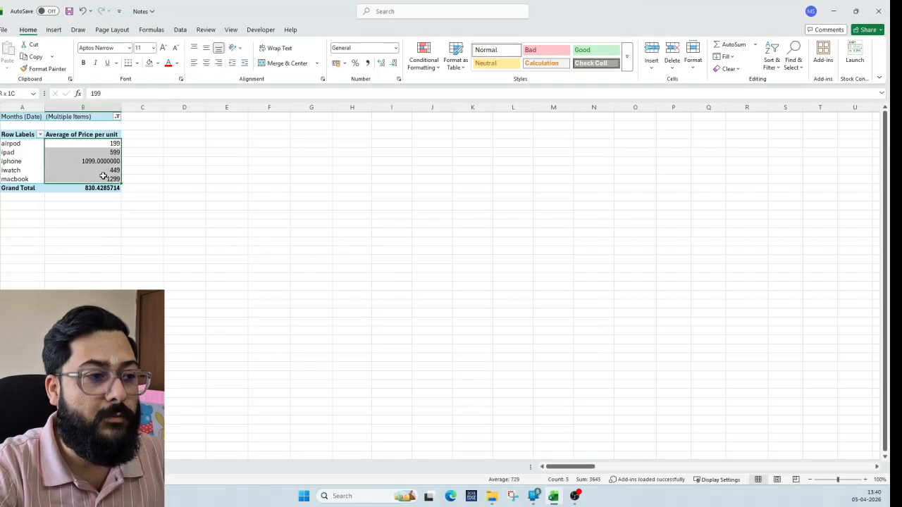
Step: Reset the month filter to all months and remove Months (Date) from the PivotTable's Filters
click(117, 116)
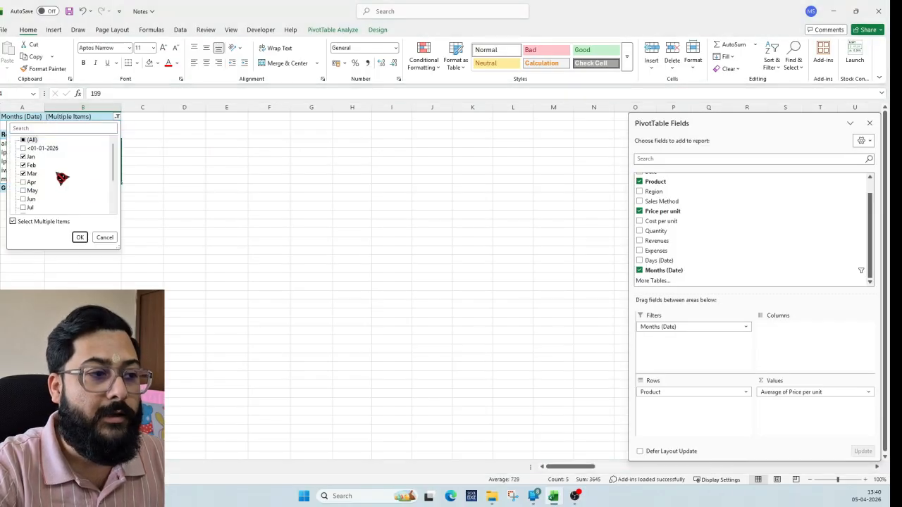
click(23, 140)
click(80, 237)
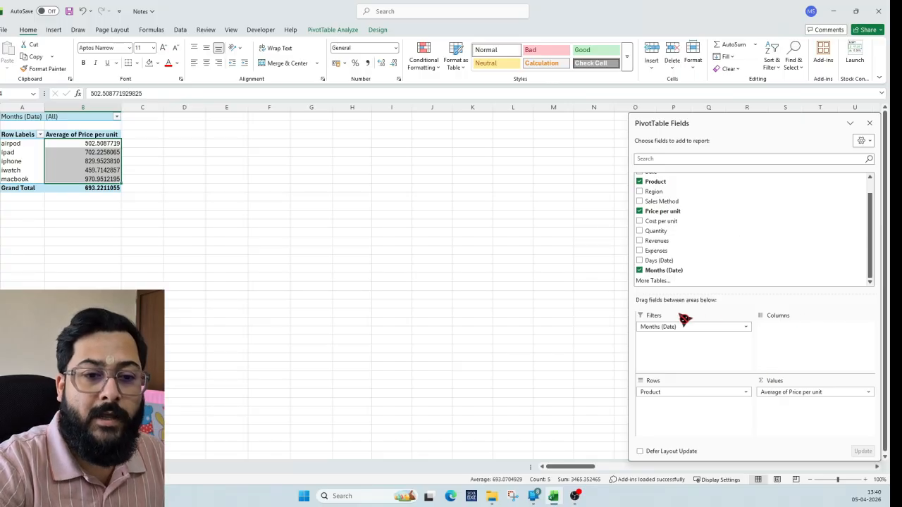
drag(655, 326, 193, 213)
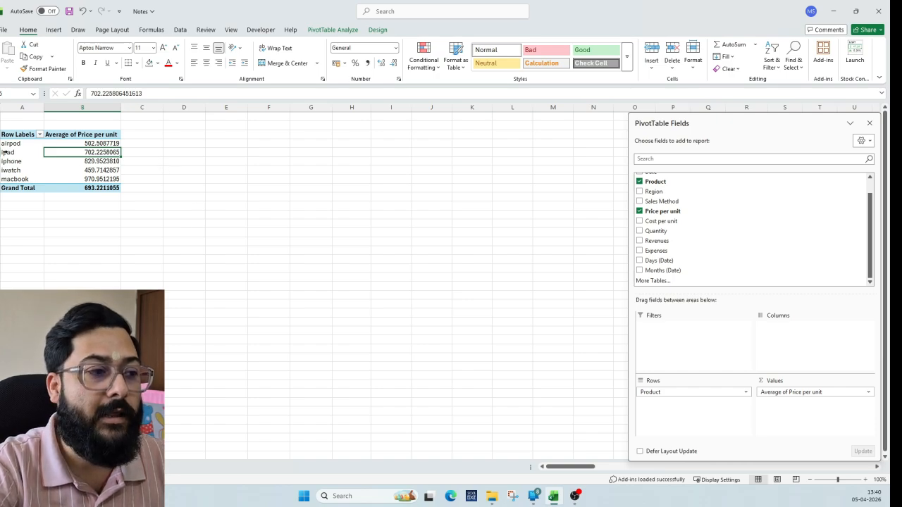
Step: Insert a timeline for the Date field and place it beside the PivotTable
click(337, 32)
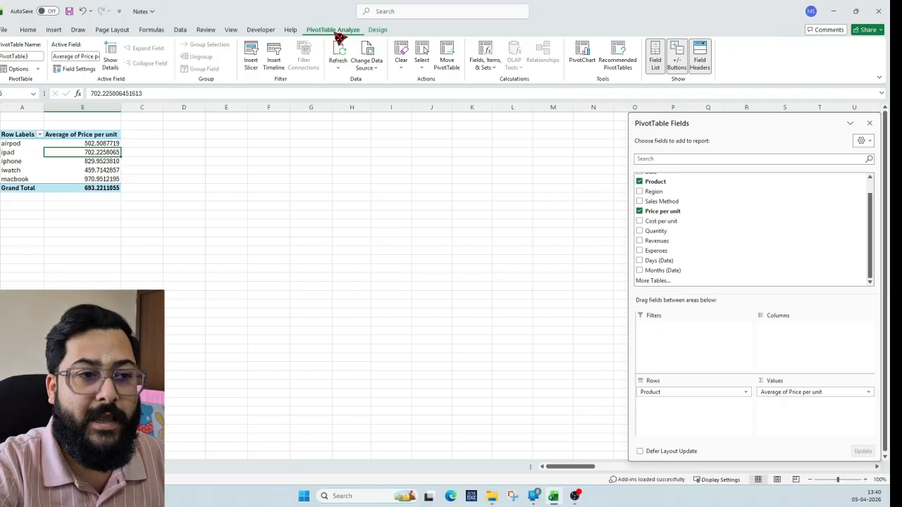
click(276, 60)
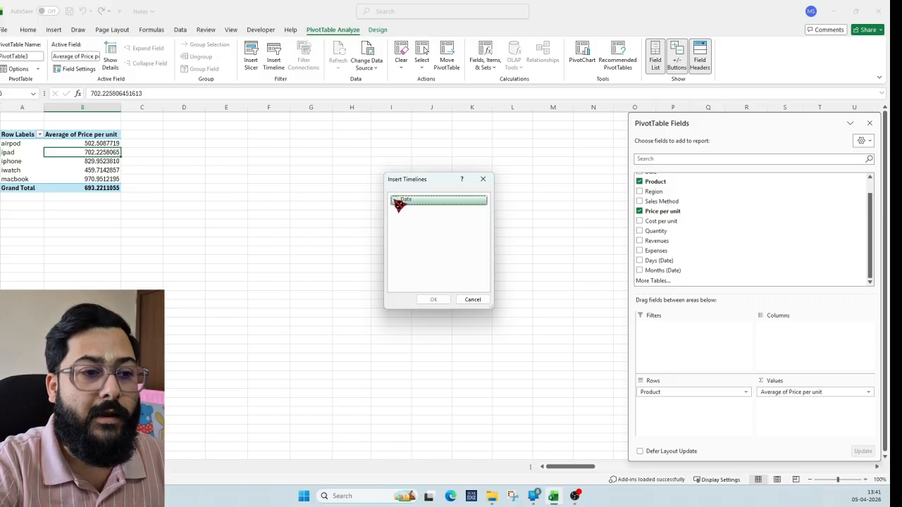
click(401, 203)
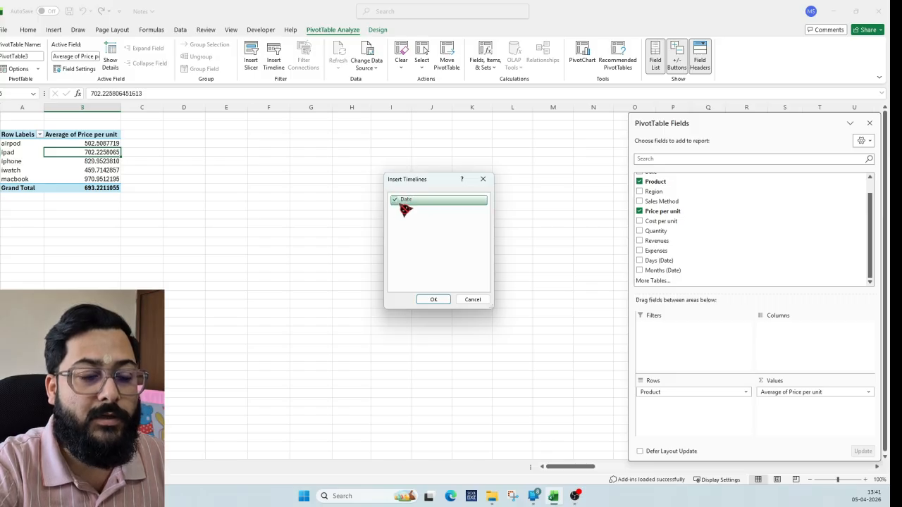
click(430, 298)
drag(415, 260, 212, 127)
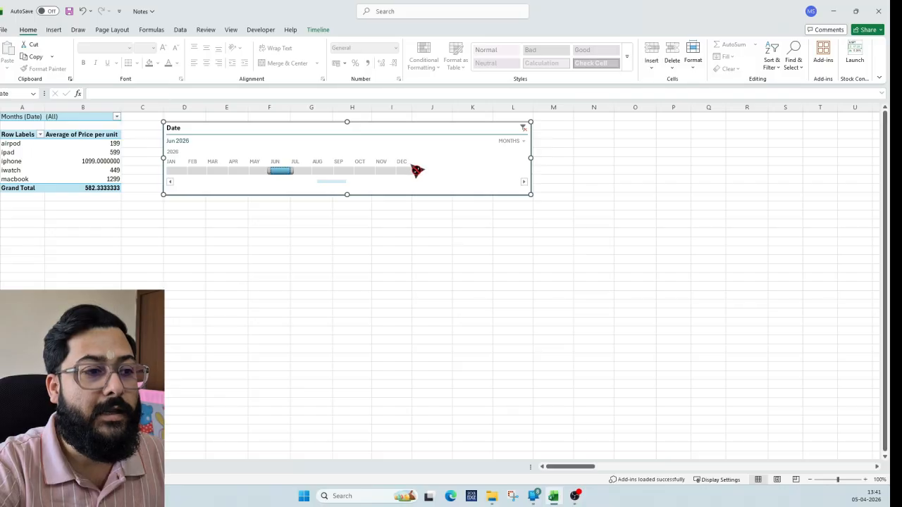
Step: Filter the PivotTable through the timeline by Jan, Dec, Jun–Dec and Jun–Aug 2026, finishing on Mar–Jun 2026
click(178, 172)
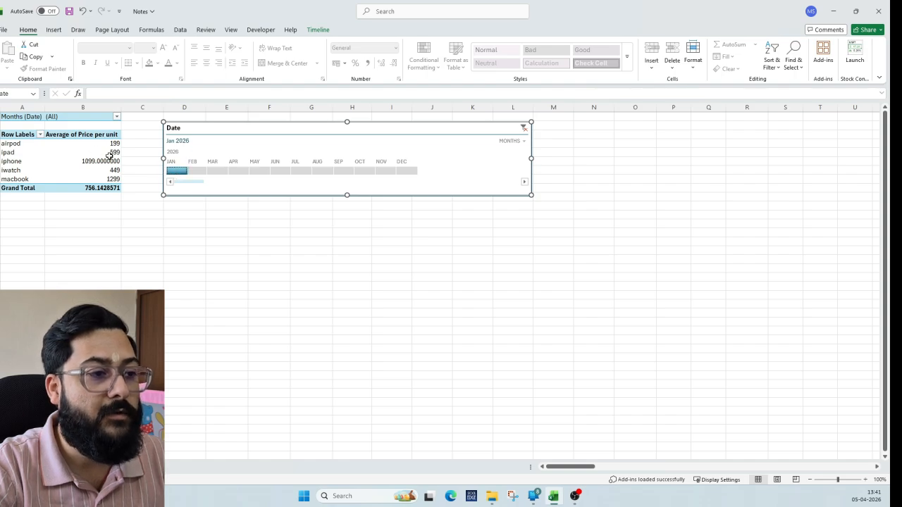
click(415, 175)
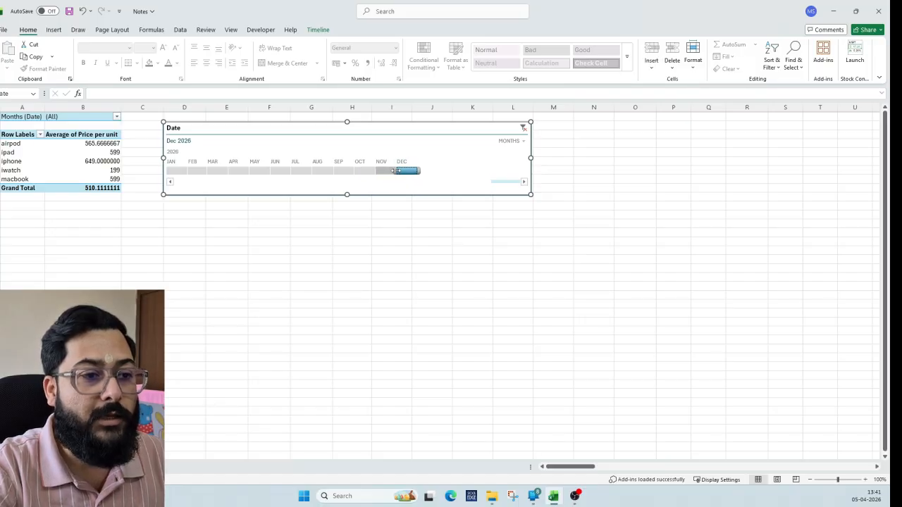
drag(394, 171, 268, 171)
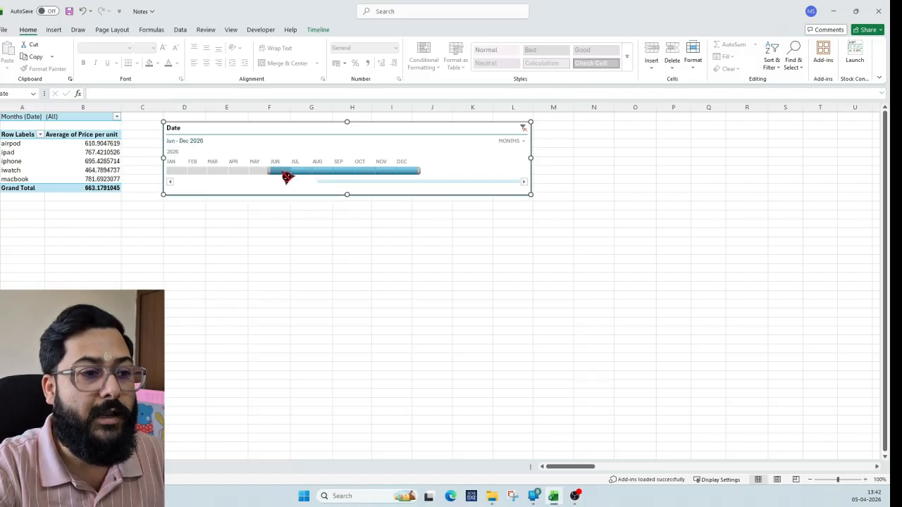
drag(419, 171, 336, 170)
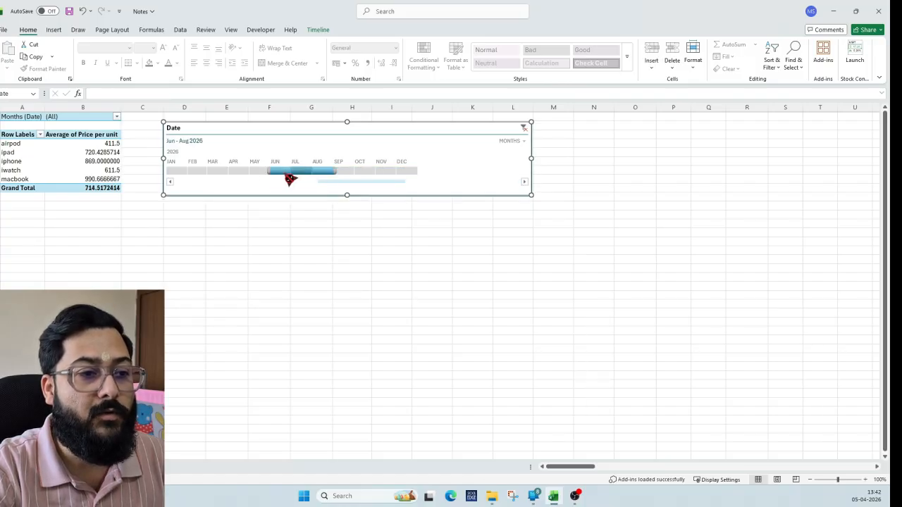
drag(268, 171, 206, 171)
drag(337, 172, 307, 174)
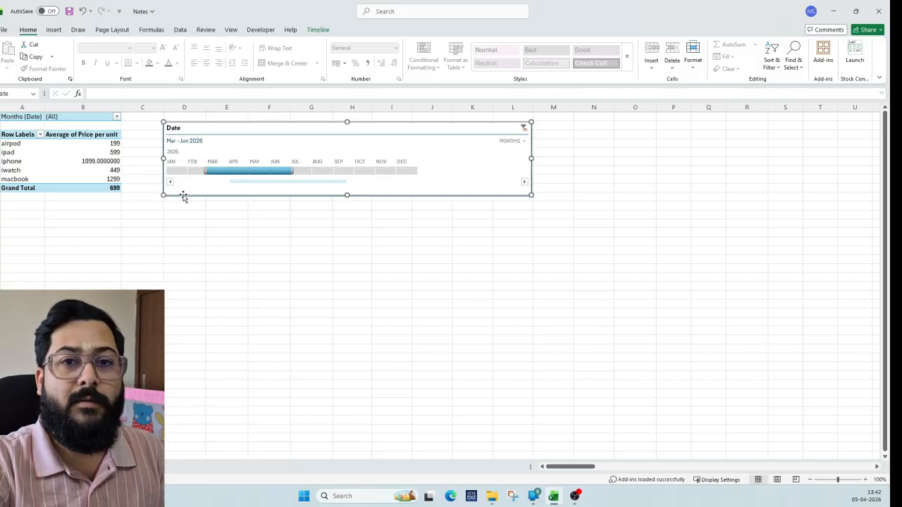
Step: Switch the Date timeline to quarters and filter the PivotTable by Q1 2026, finishing on a later-quarter selection of Q2–Q3 2026
click(527, 144)
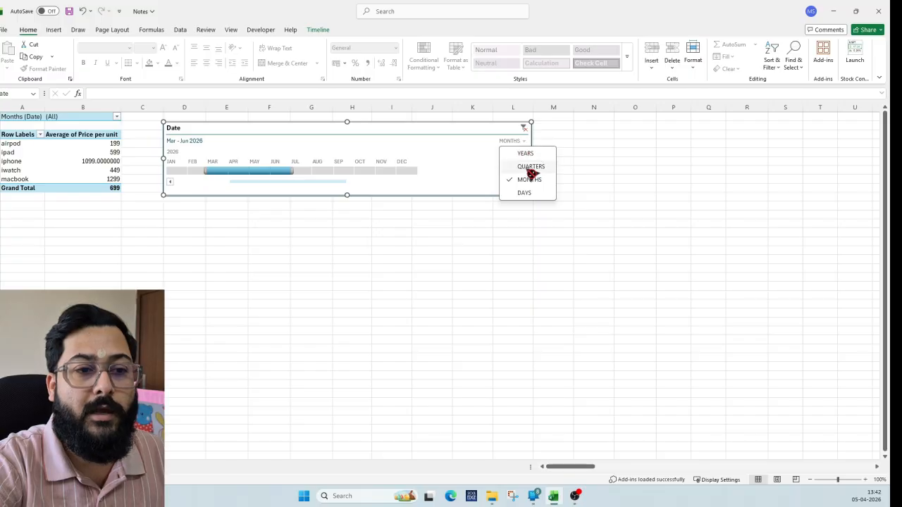
click(528, 167)
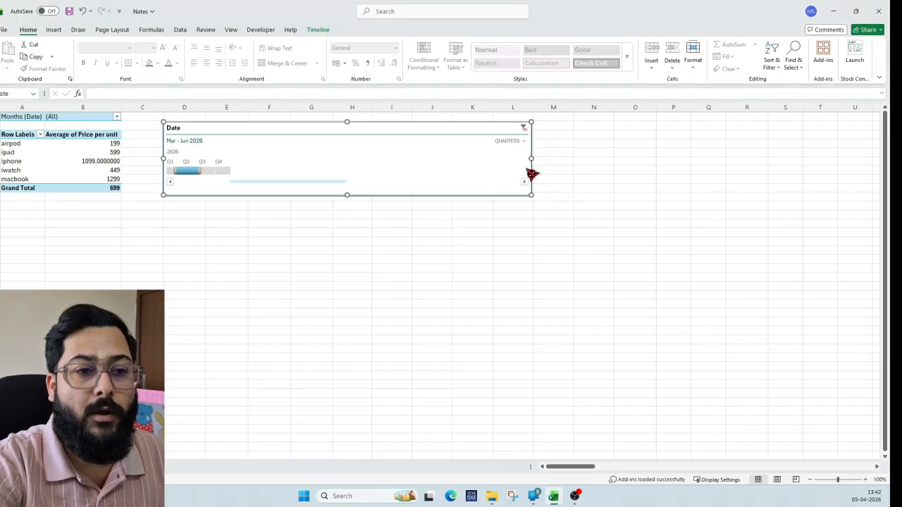
click(176, 169)
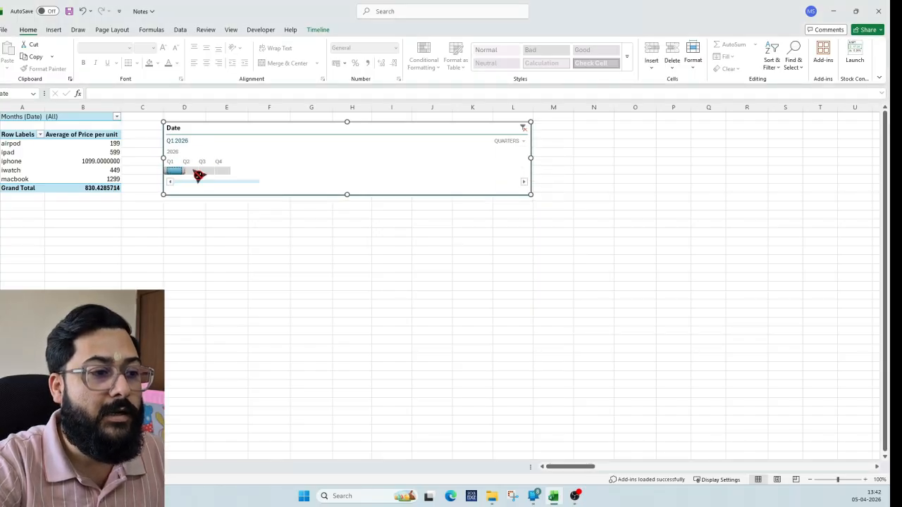
mouse_move(184, 178)
mouse_down()
mouse_move(229, 176)
mouse_move(190, 172)
mouse_up()
click(224, 172)
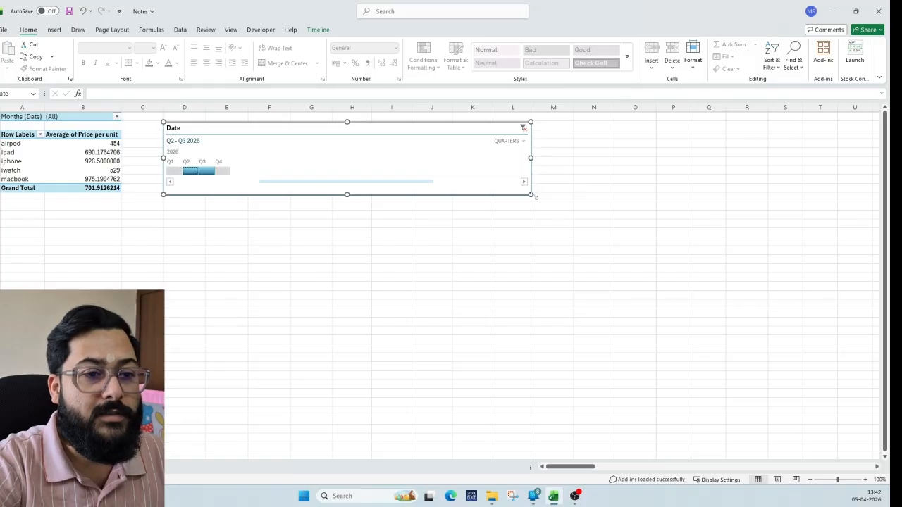
Step: Narrow the Date timeline so that it just fits the four quarters of 2026, and deselect it
drag(527, 196, 243, 195)
key(Escape)
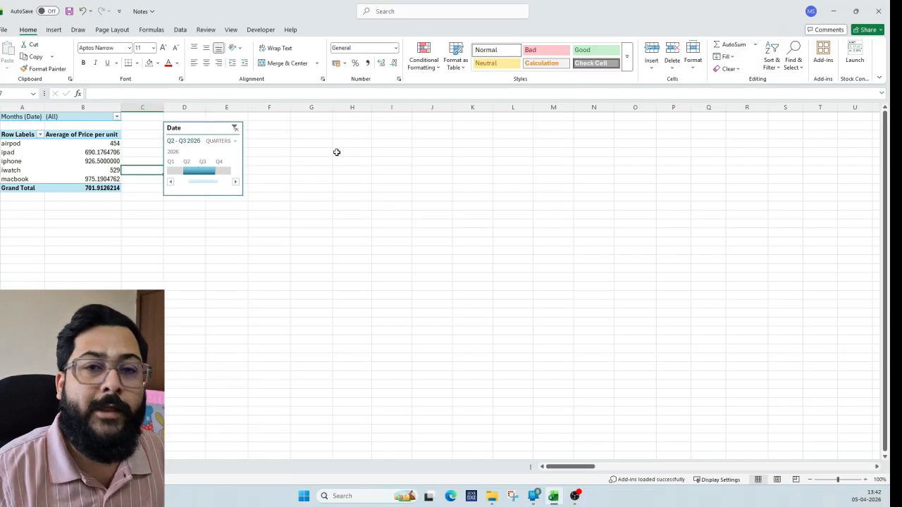
click(136, 196)
click(138, 144)
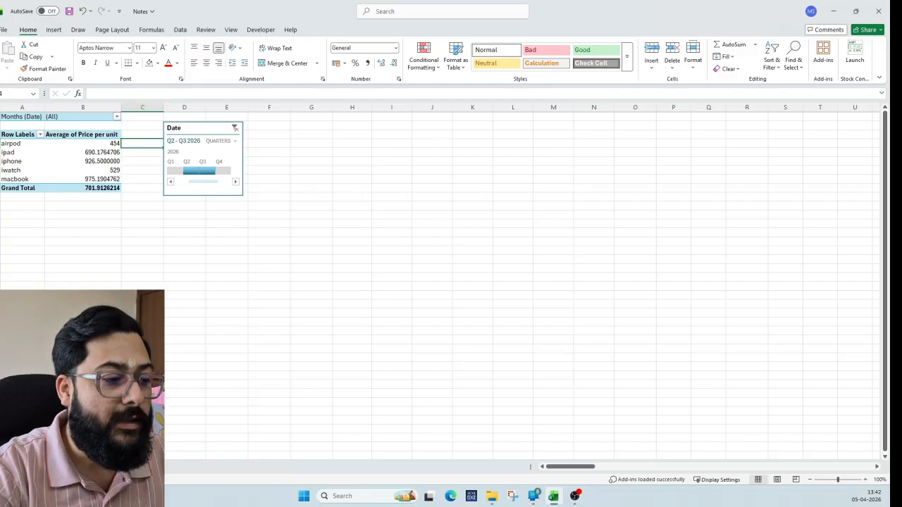
Step: Check the notes sheet for the next topic, and replace Average of Price per unit with Sum of Revenues in the PivotTable's Values
key(ctrl+Page_Up)
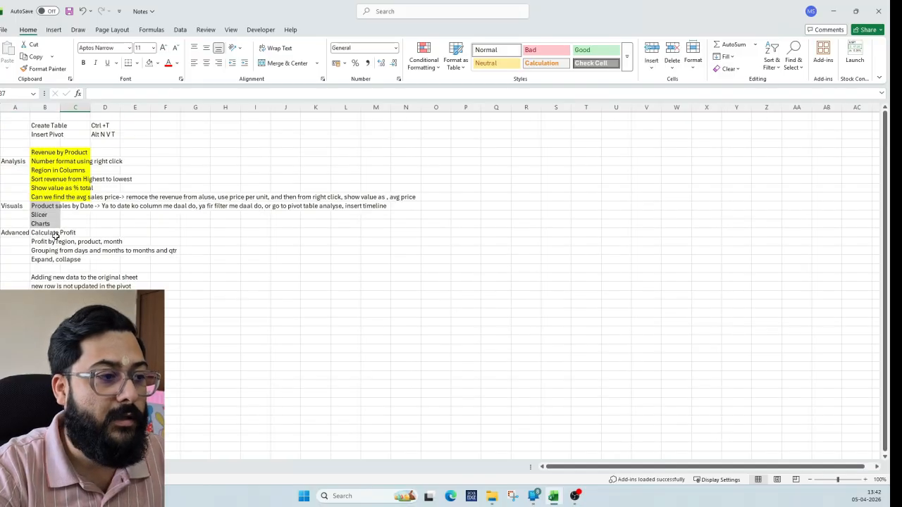
key(ctrl+Page_Down)
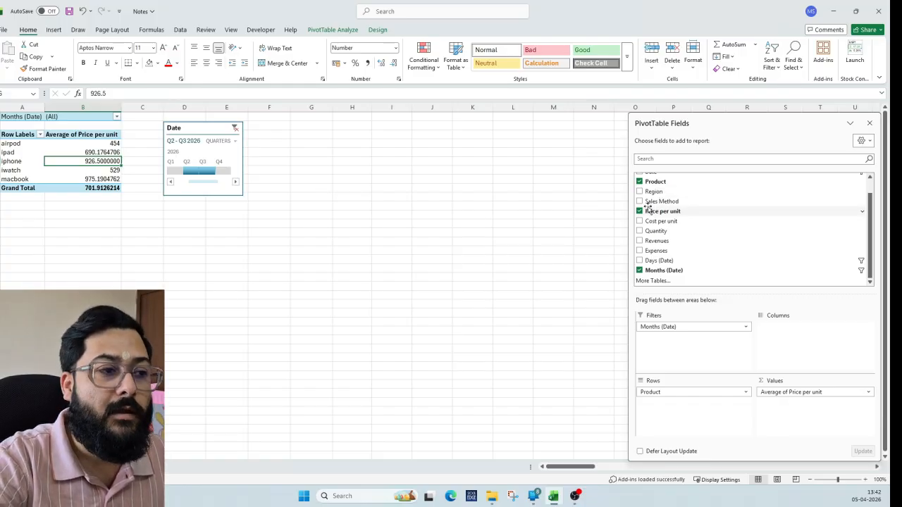
drag(788, 395, 803, 405)
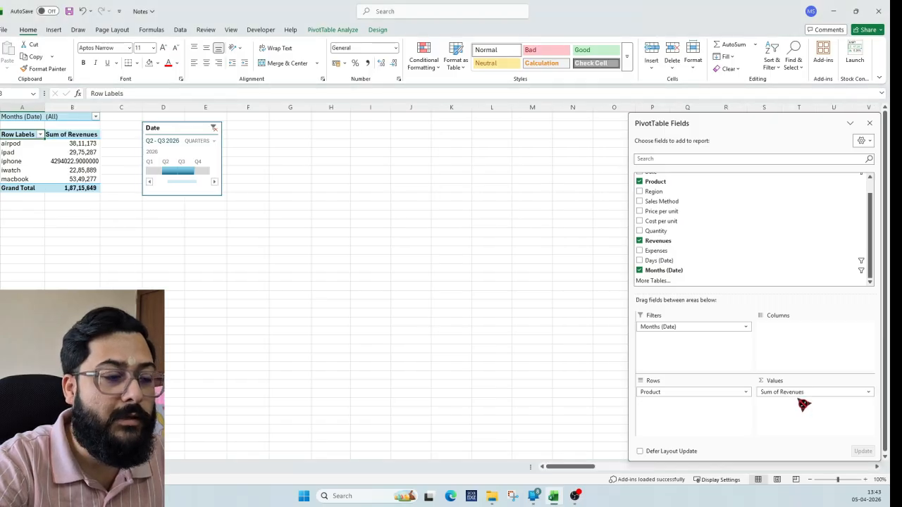
Step: Format the iphone revenue cell as a number with 0 decimal places and the 1000 separator
click(81, 152)
click(81, 161)
right_click(83, 163)
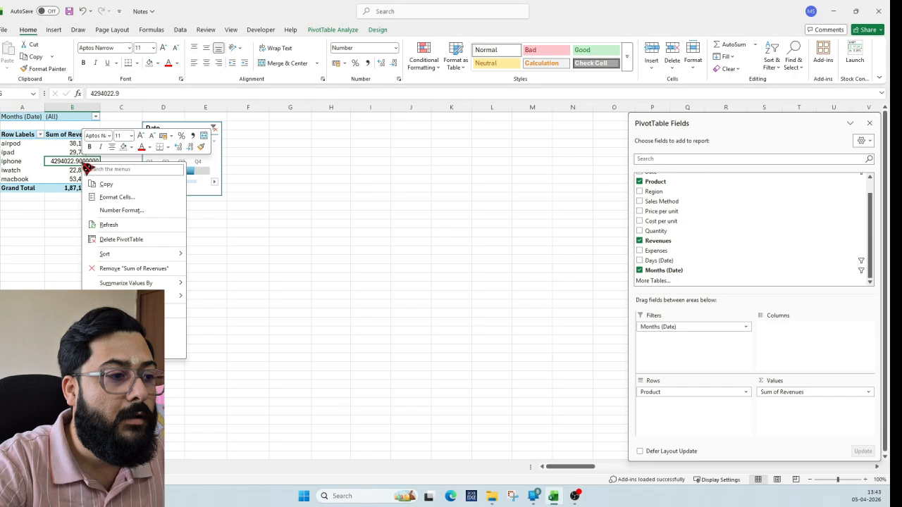
click(117, 197)
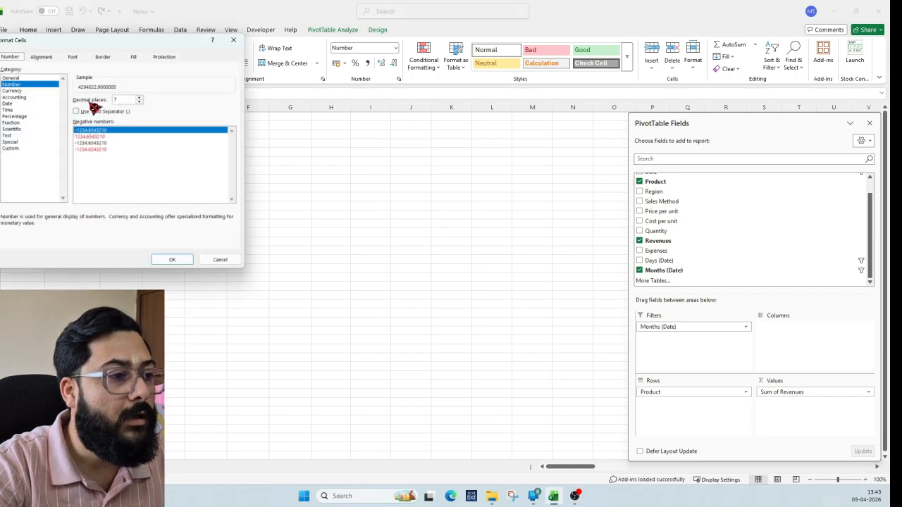
click(140, 103)
click(140, 103)
click(140, 103)
click(139, 103)
click(139, 102)
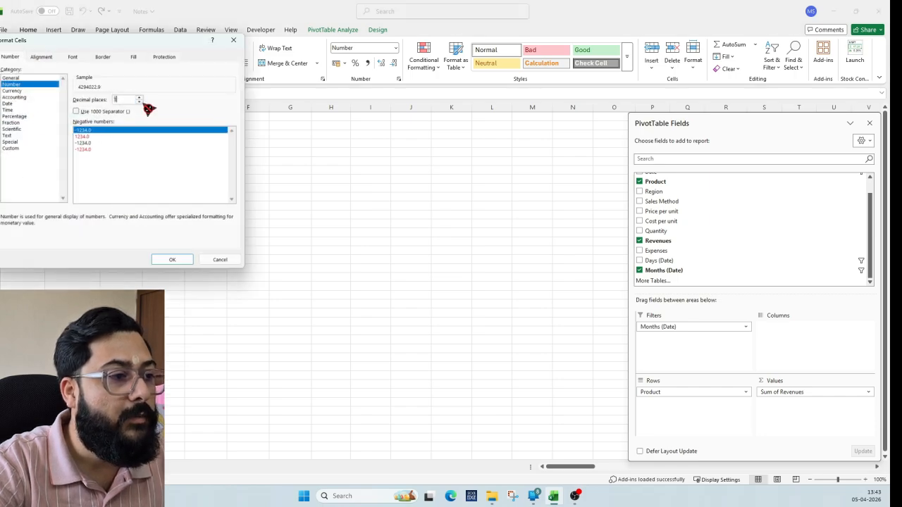
click(76, 111)
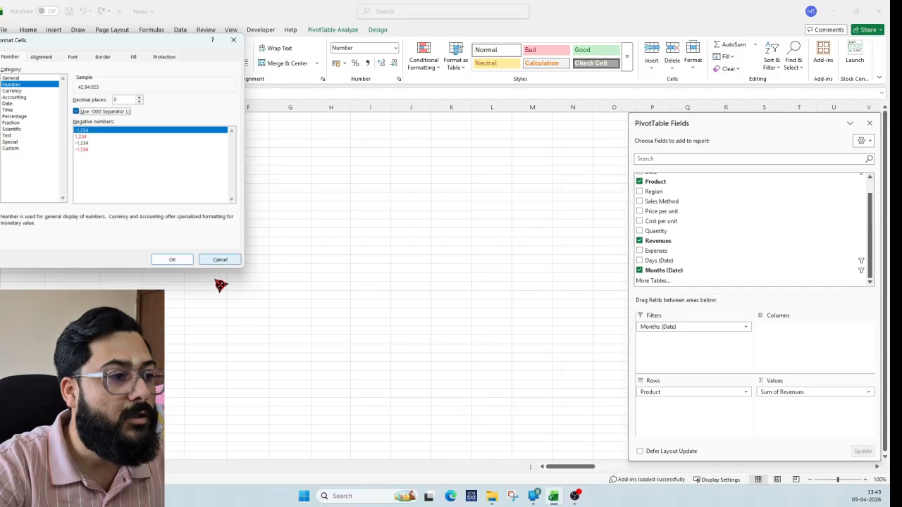
click(177, 261)
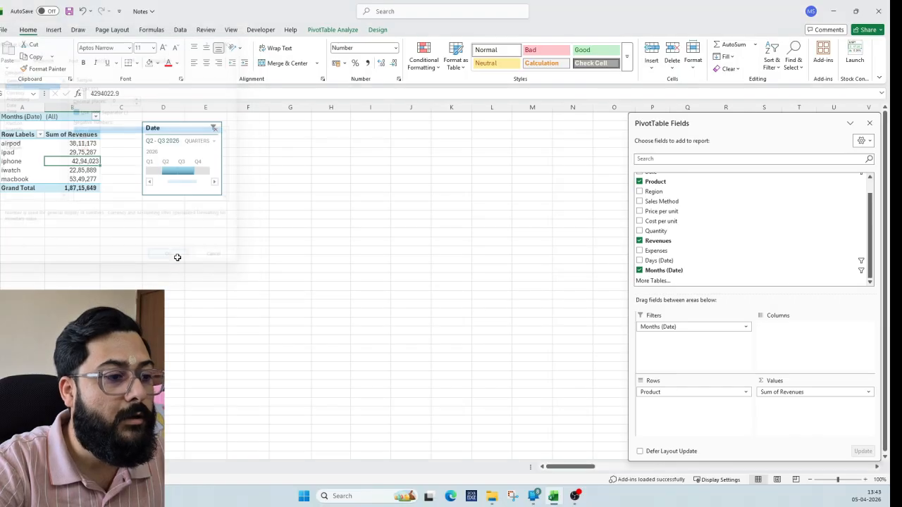
click(79, 144)
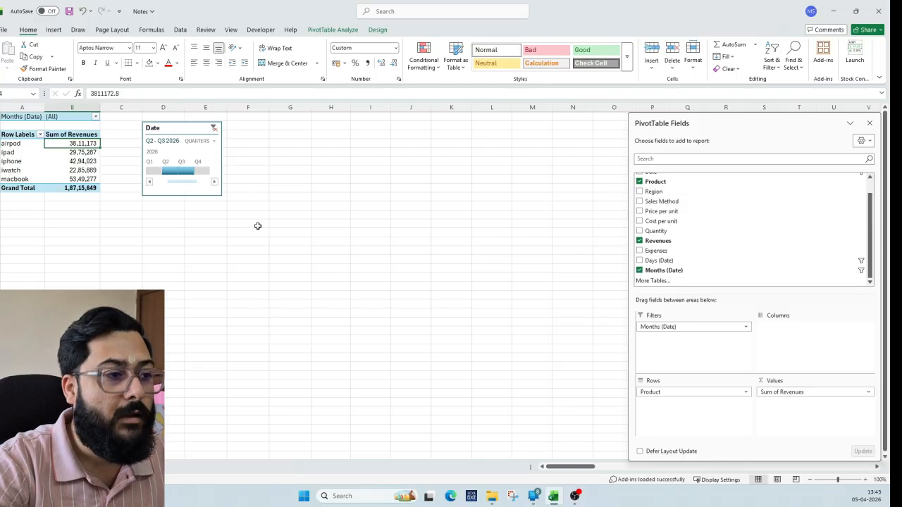
Step: Try Region in the PivotTable's Rows and Columns, moving the timeline out of the way, and remove Region from the layout
drag(651, 195, 660, 409)
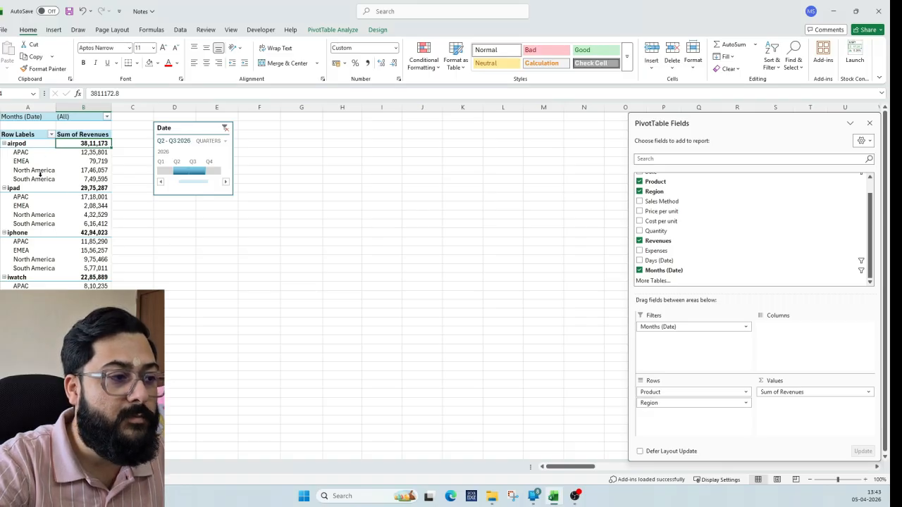
drag(675, 403, 804, 342)
drag(184, 131, 403, 141)
click(183, 152)
drag(766, 330, 676, 221)
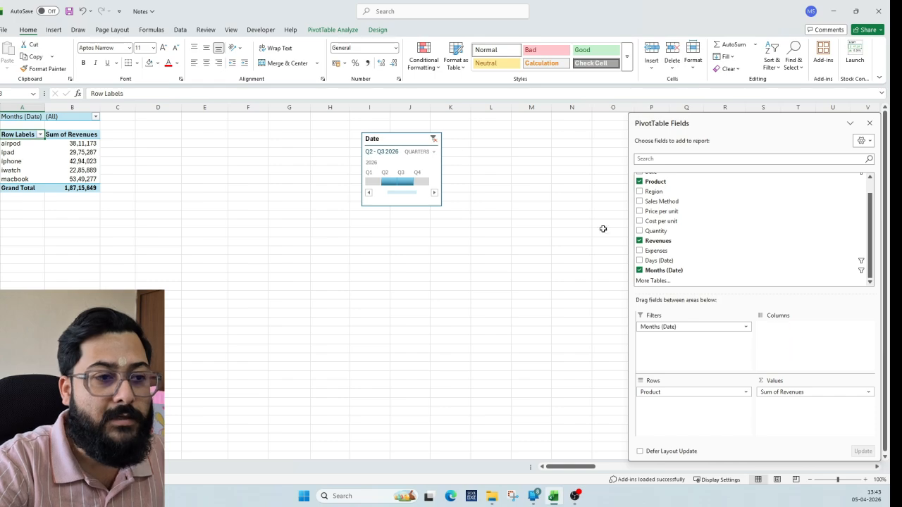
Step: Insert a Region slicer beside the PivotTable and place the Date timeline next to it
click(333, 31)
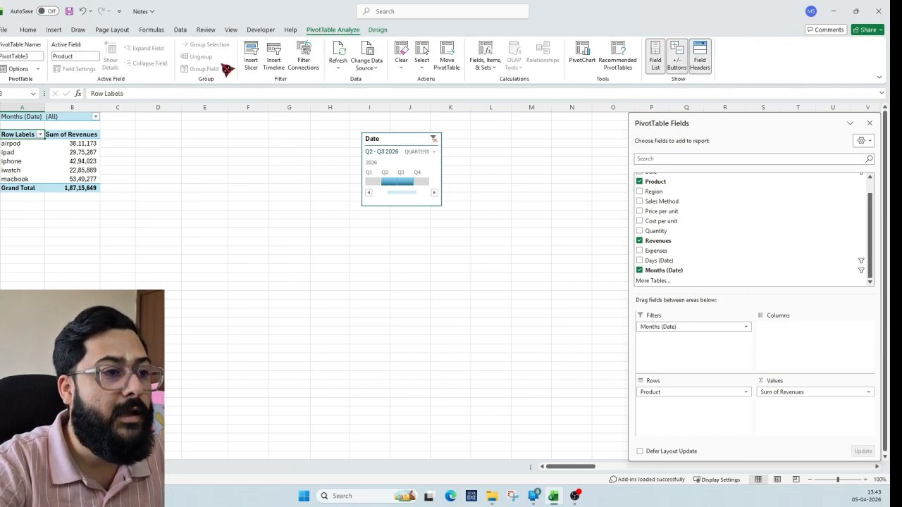
click(254, 53)
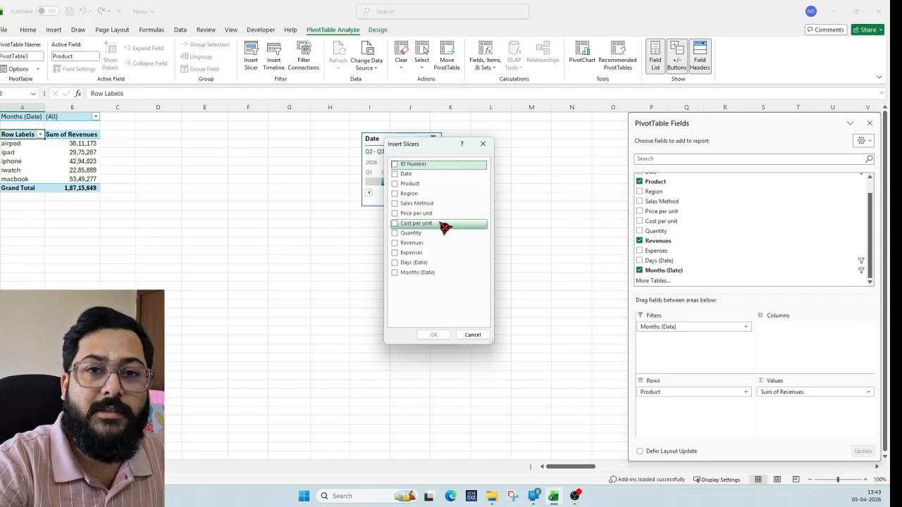
click(396, 196)
click(433, 335)
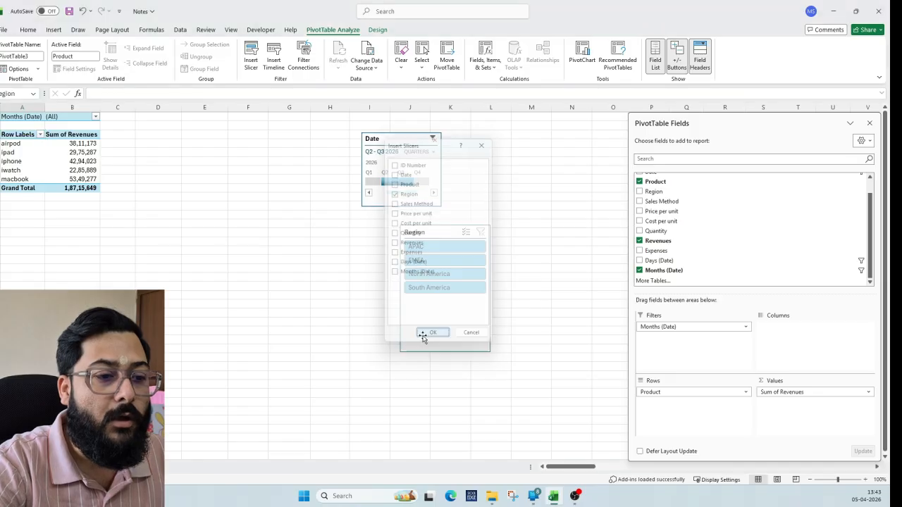
drag(433, 233, 169, 125)
drag(402, 141, 298, 128)
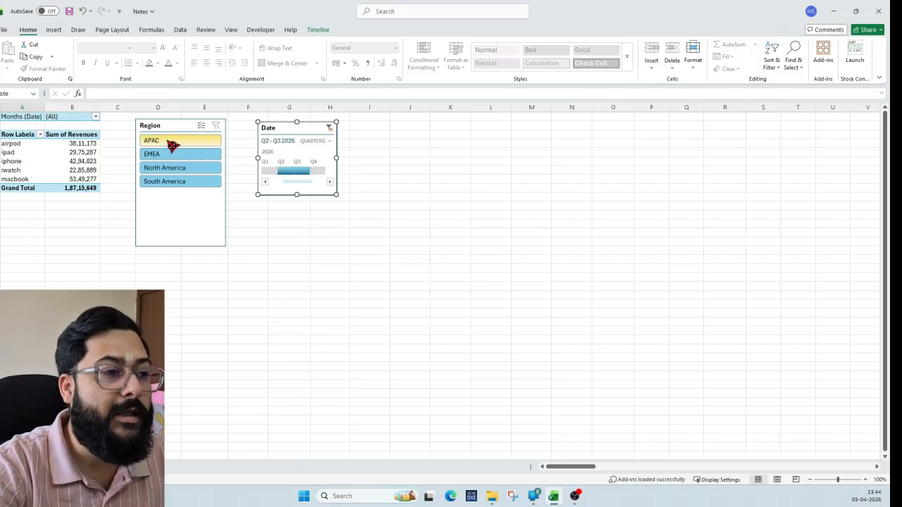
Step: Filter the PivotTable through the Region slicer by APAC and EMEA, finishing on North America
click(176, 140)
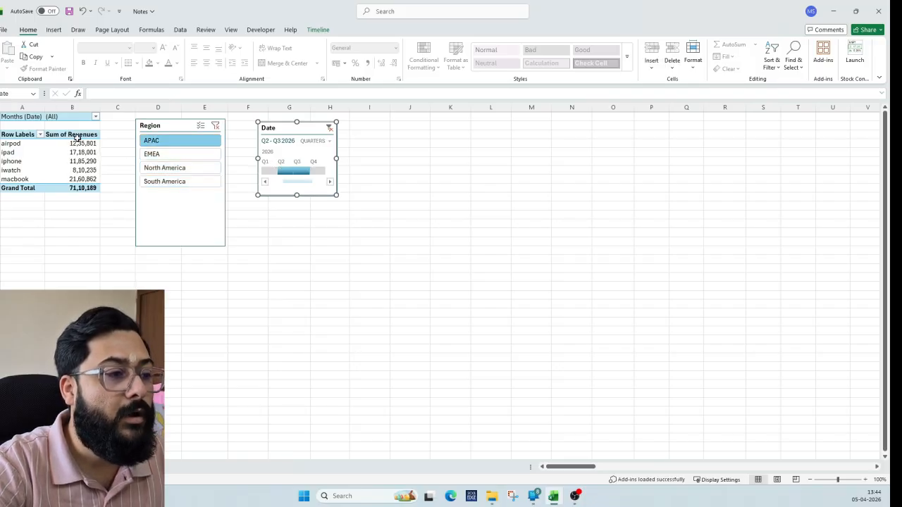
click(175, 156)
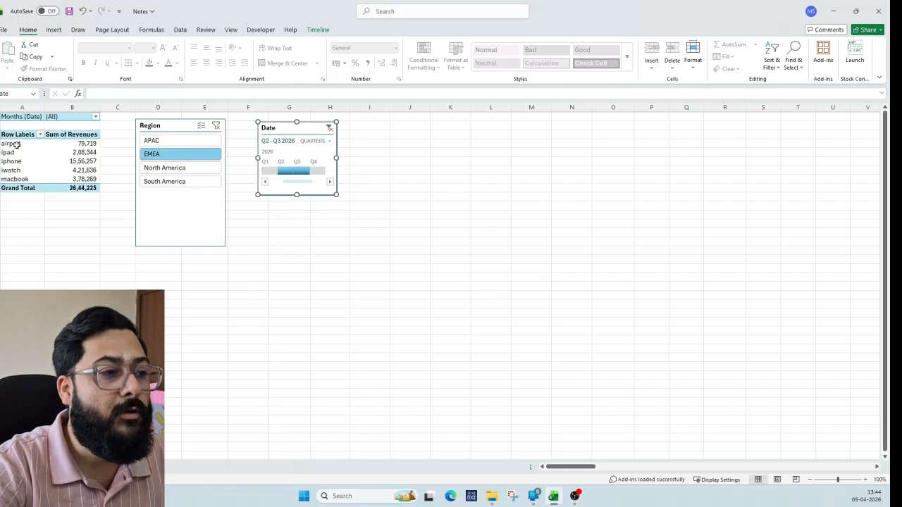
click(197, 169)
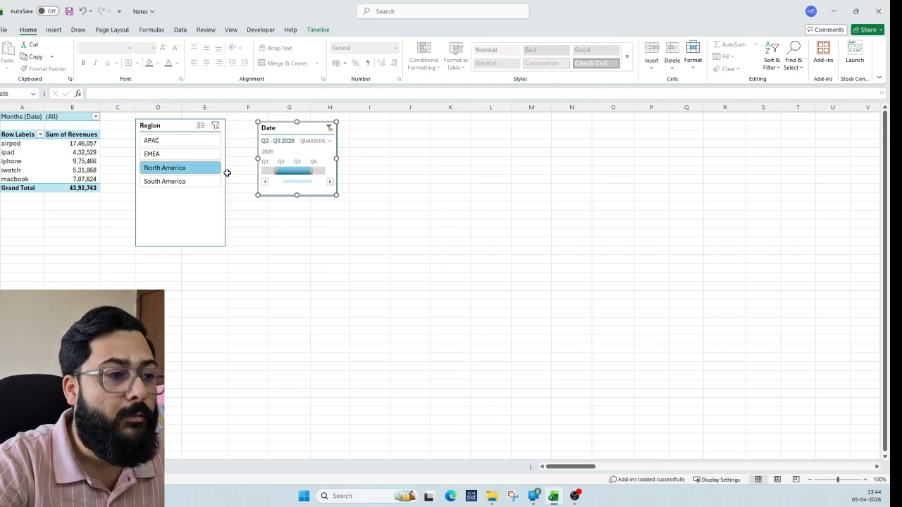
Step: Remove Months (Date) from the PivotTable's Filters, and set the Date timeline to Q1 and finally to all four quarters of 2026
click(62, 151)
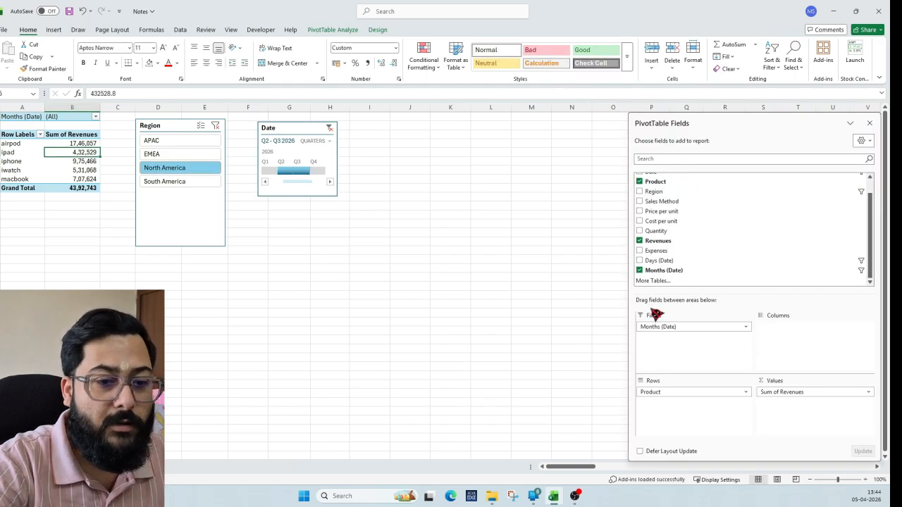
drag(650, 326, 653, 236)
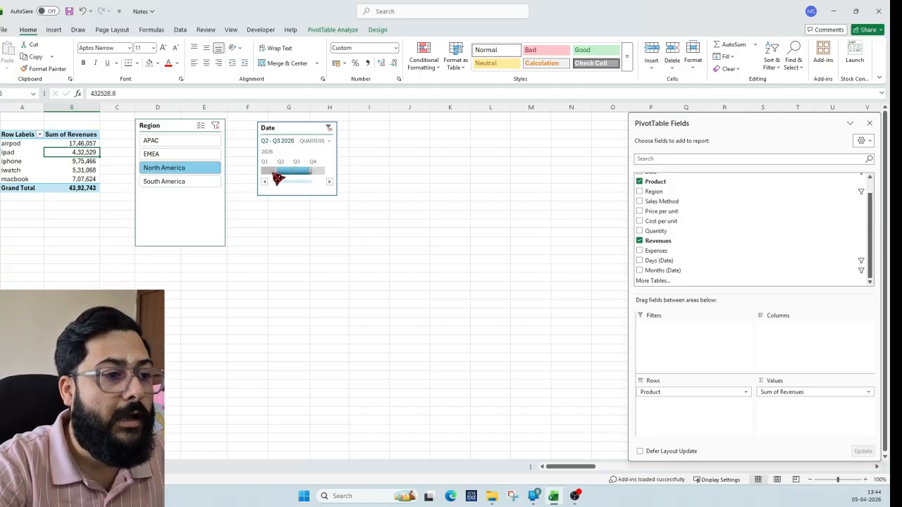
click(268, 172)
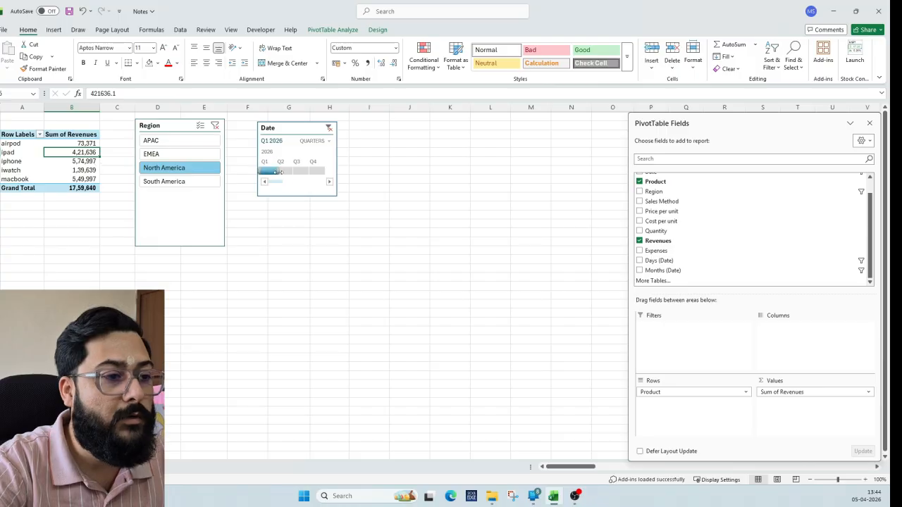
drag(295, 172, 327, 172)
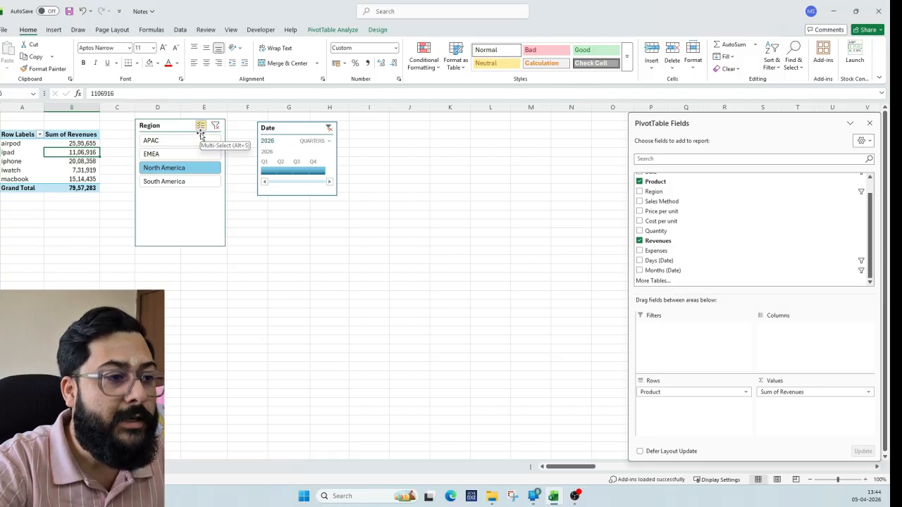
Step: Enable multi-select in the Region slicer and add APAC, EMEA and South America to the selection
click(200, 127)
click(162, 141)
click(169, 153)
click(180, 181)
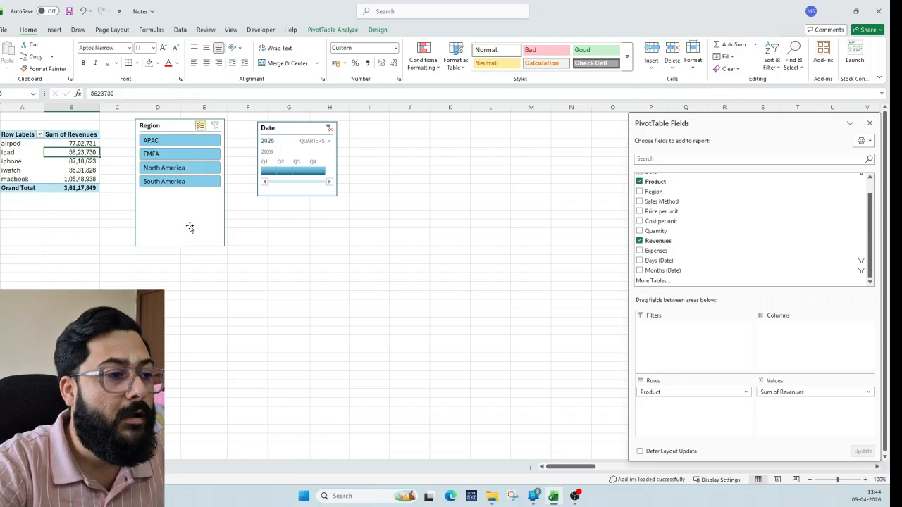
Step: Disable multi-select in the Region slicer and filter by APAC and EMEA in turn, finishing on North America
click(202, 127)
click(179, 139)
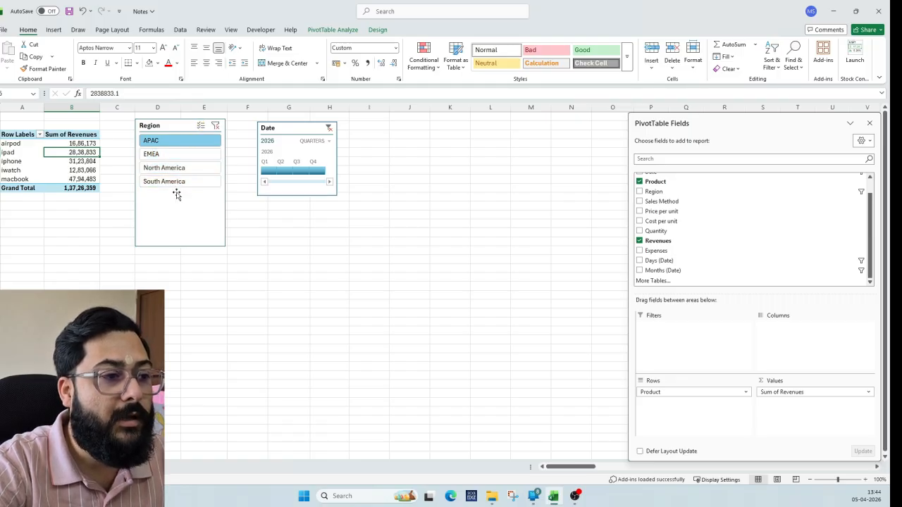
click(171, 155)
click(180, 171)
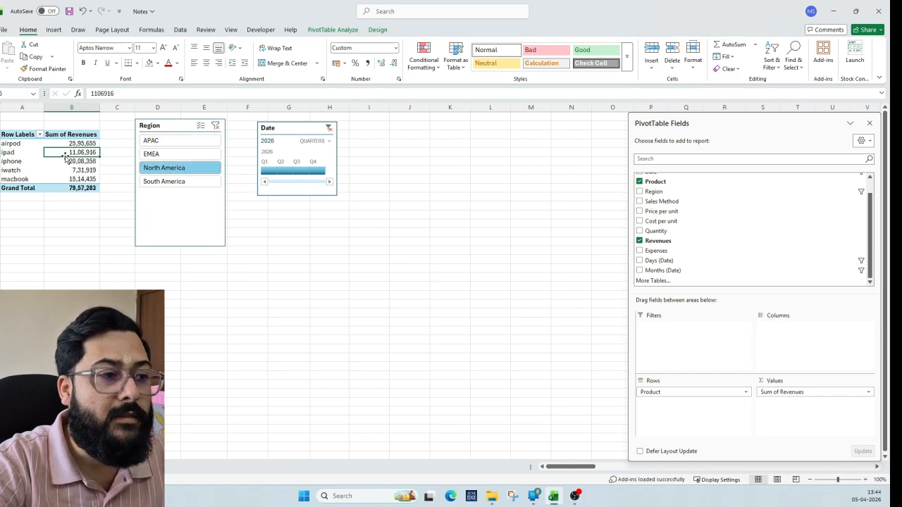
Step: Insert a Sales Method slicer for the PivotTable and place it beside the Date timeline
click(333, 30)
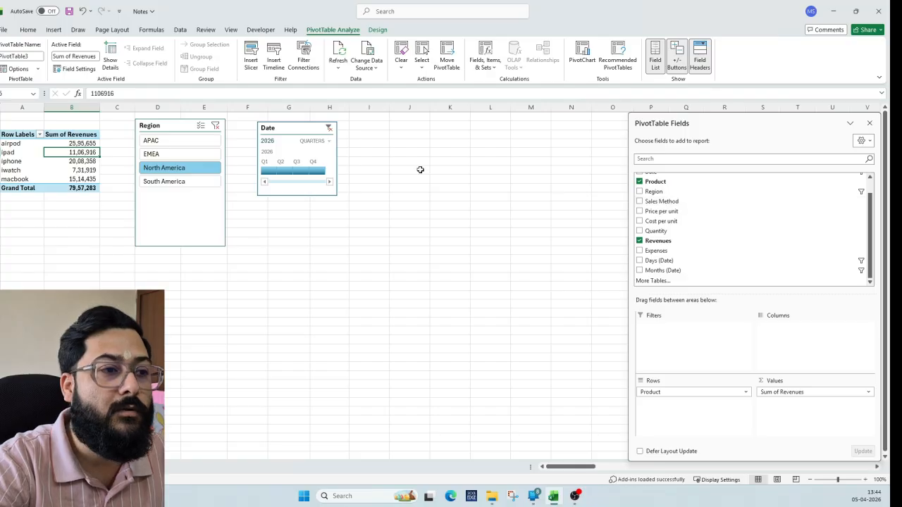
click(251, 59)
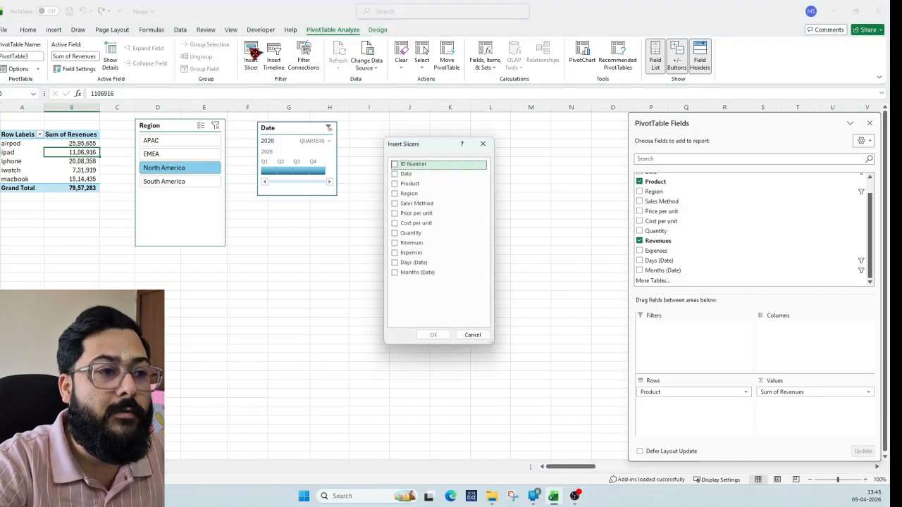
click(395, 204)
click(431, 335)
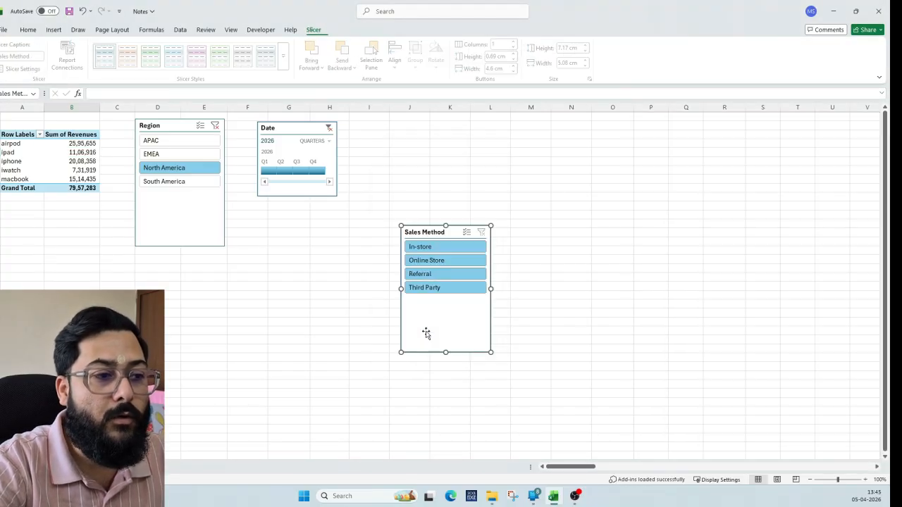
drag(452, 231, 402, 124)
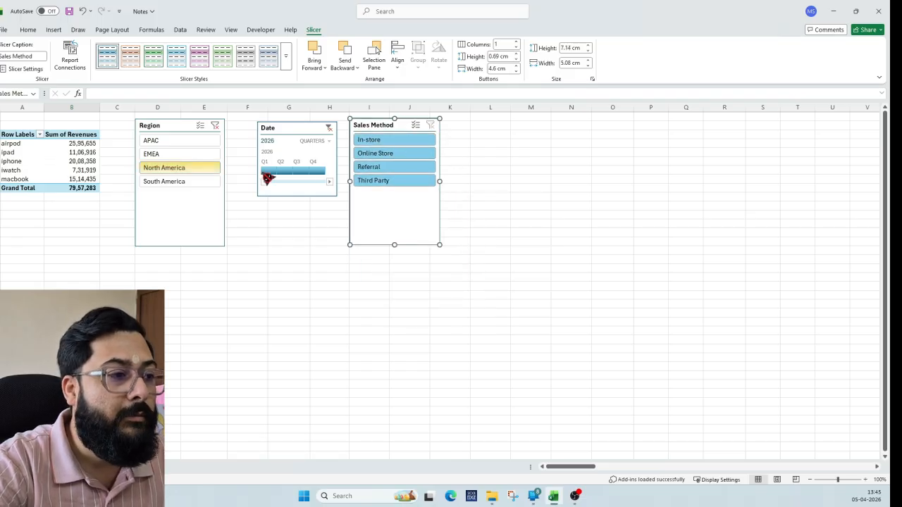
Step: Filter the PivotTable to Online Store in Sales Method, Q1 2026 in the Date timeline and APAC in the Region slicer
click(389, 155)
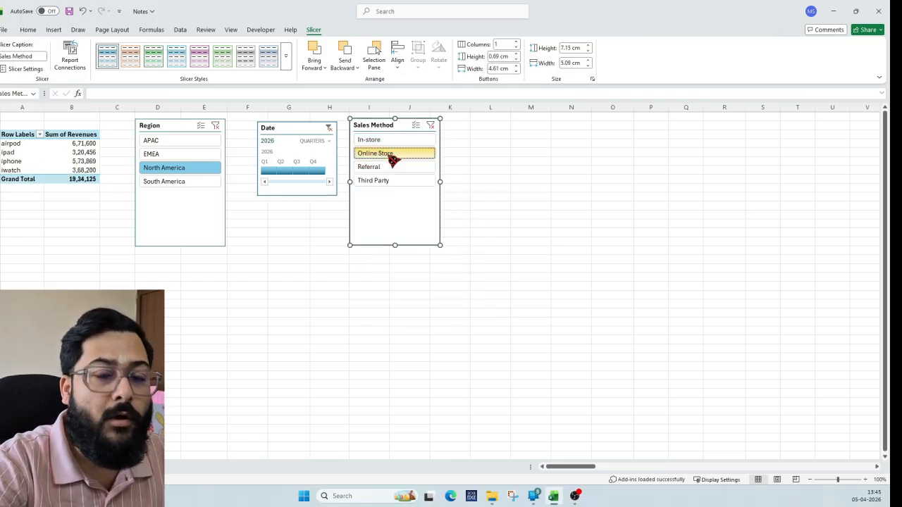
click(271, 171)
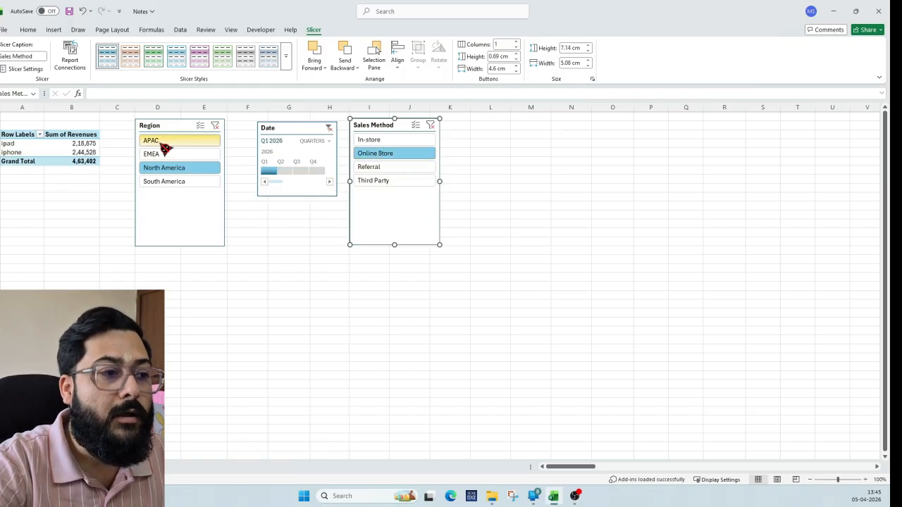
click(198, 143)
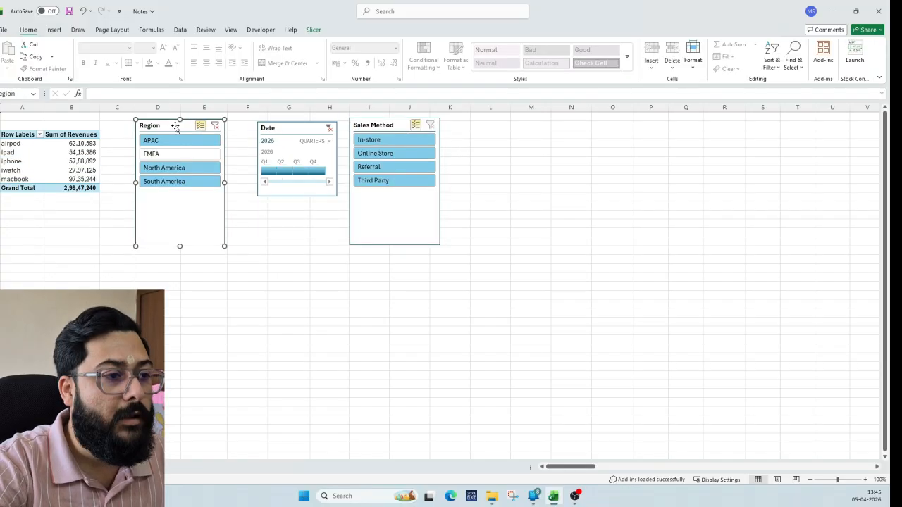
Step: Delete the Region slicer, the Date timeline and the Sales Method slicer from the PivotTable sheet
key(Delete)
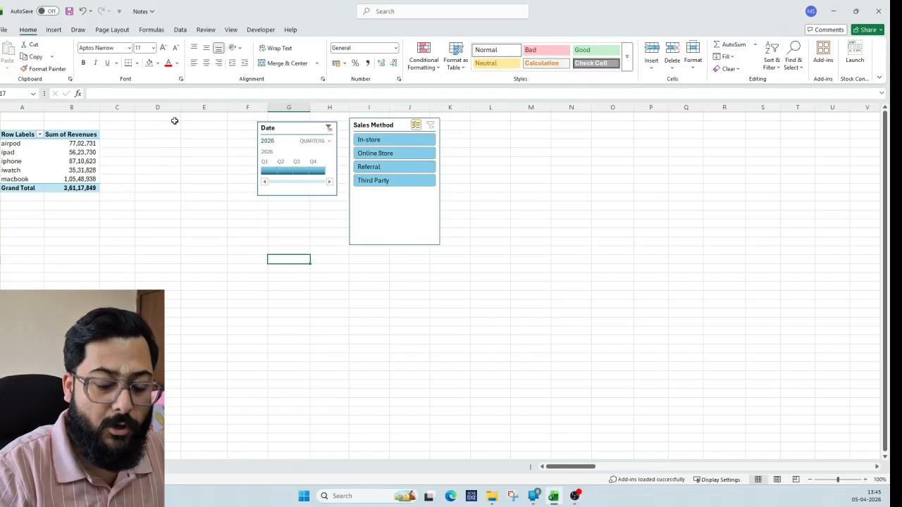
click(312, 133)
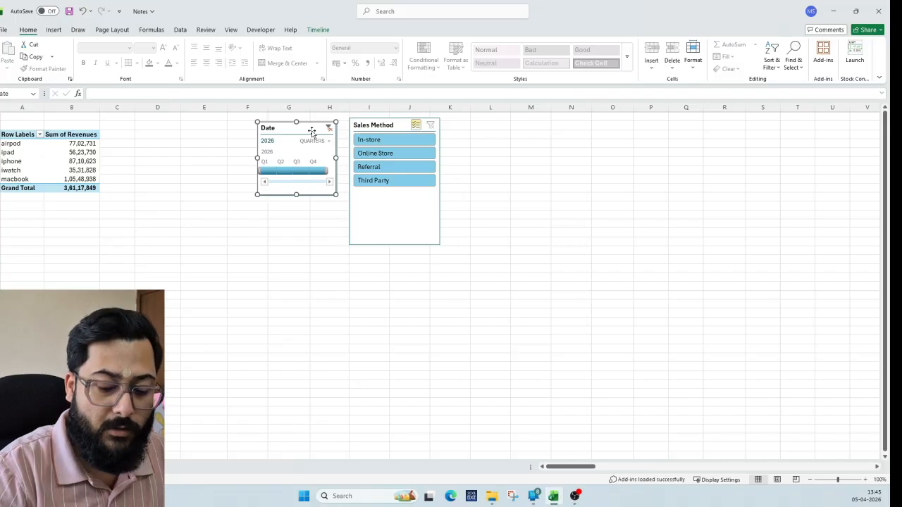
key(Delete)
click(399, 125)
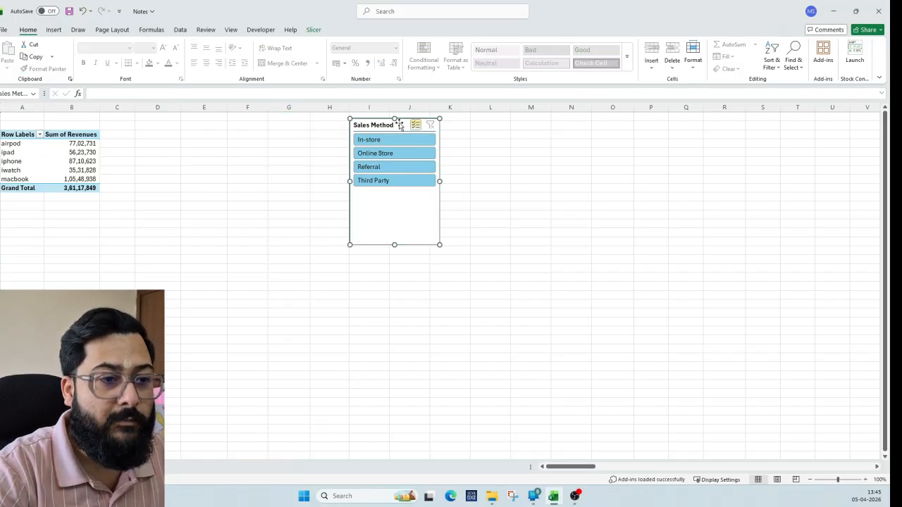
key(Delete)
Step: Insert a Clustered Column PivotChart of the revenues by product and place it beside the PivotTable
click(71, 153)
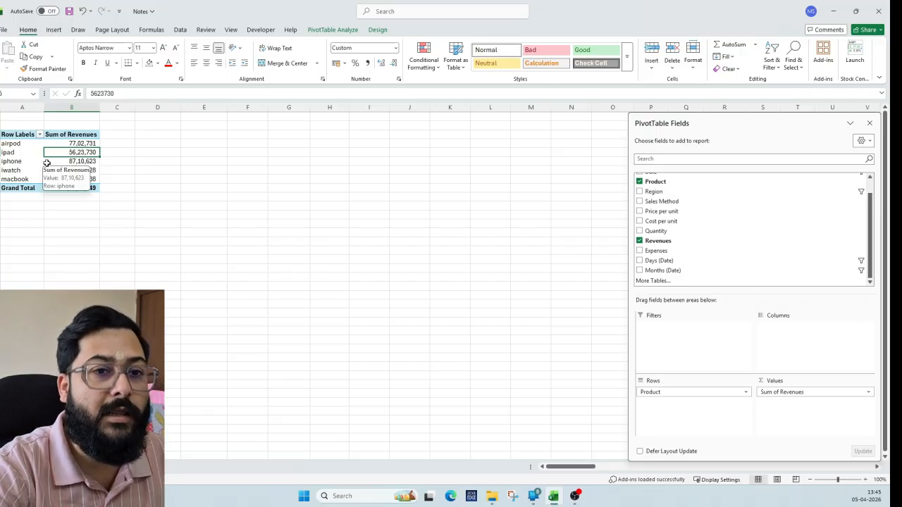
click(322, 32)
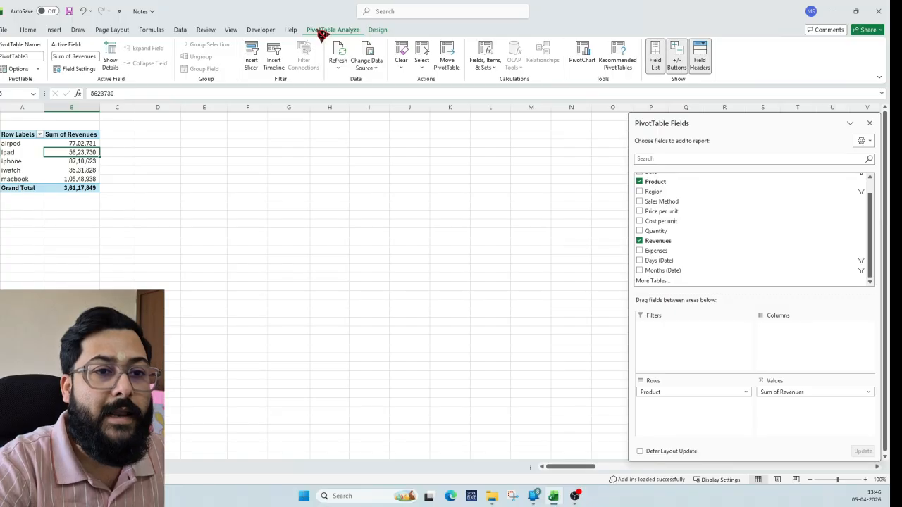
click(585, 53)
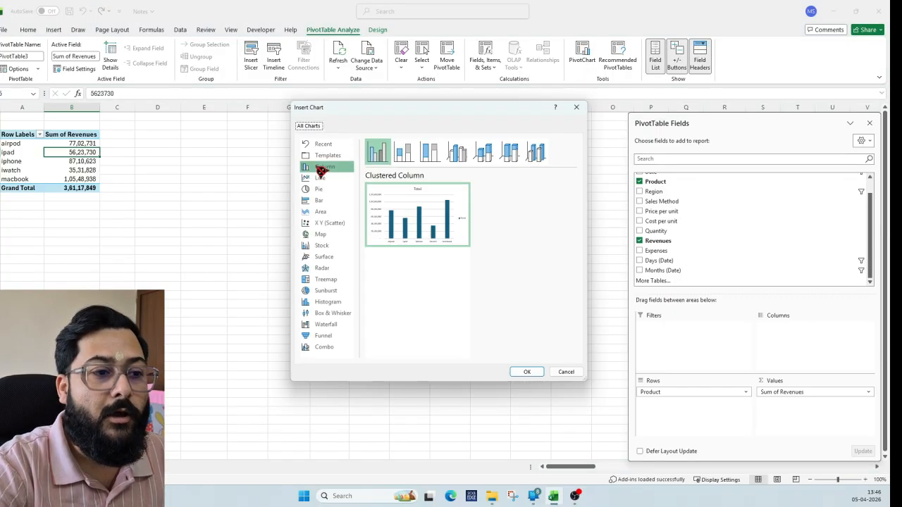
mouse_move(419, 196)
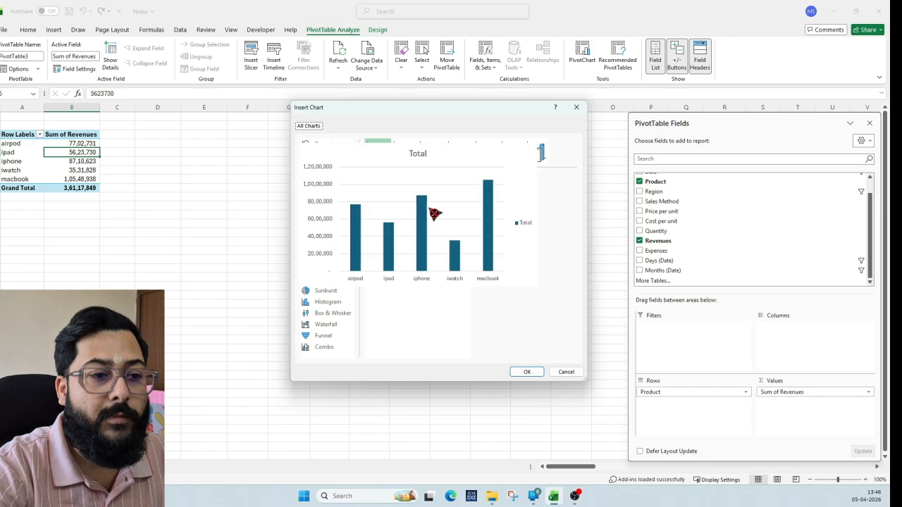
click(521, 372)
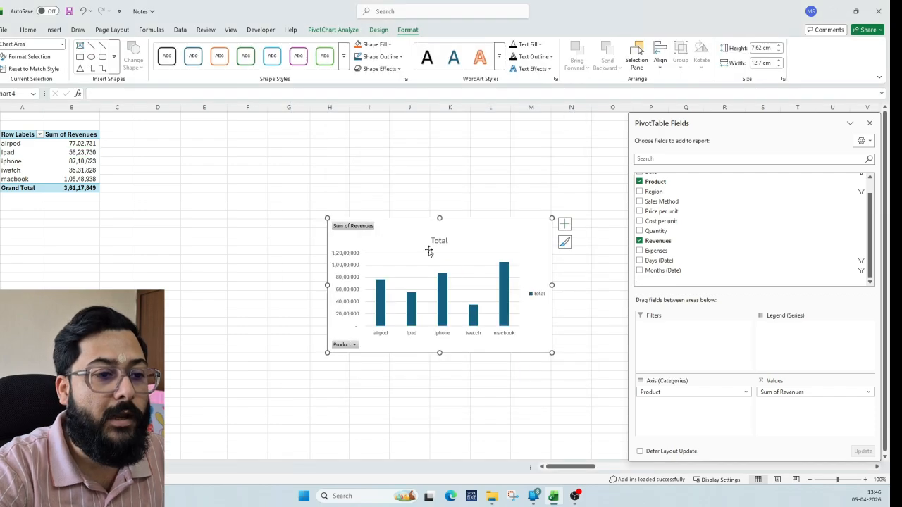
drag(353, 222, 235, 133)
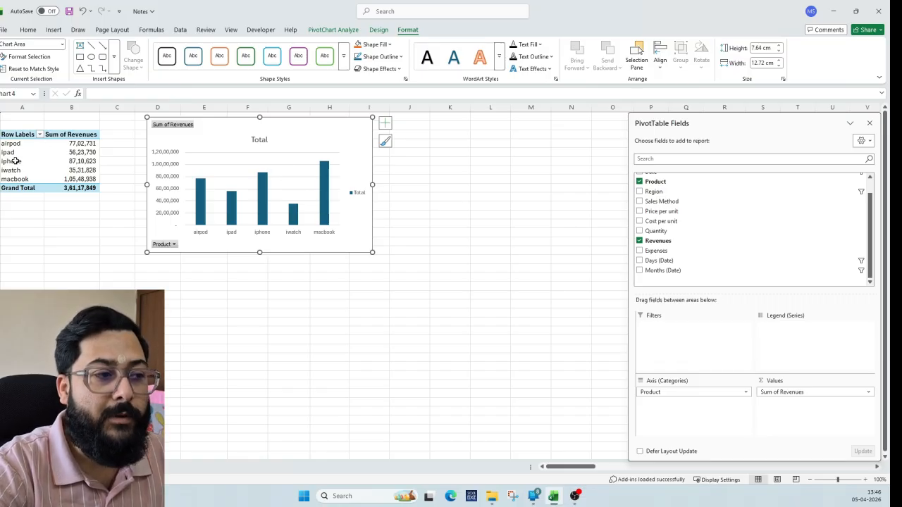
Step: Add Region to the PivotChart's axis below Product and move it to the legend series
drag(655, 193, 664, 406)
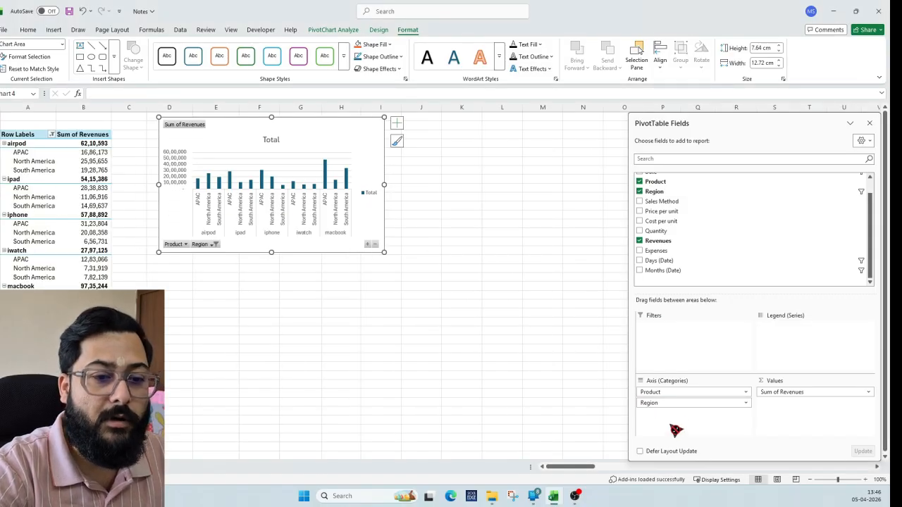
drag(675, 403, 791, 327)
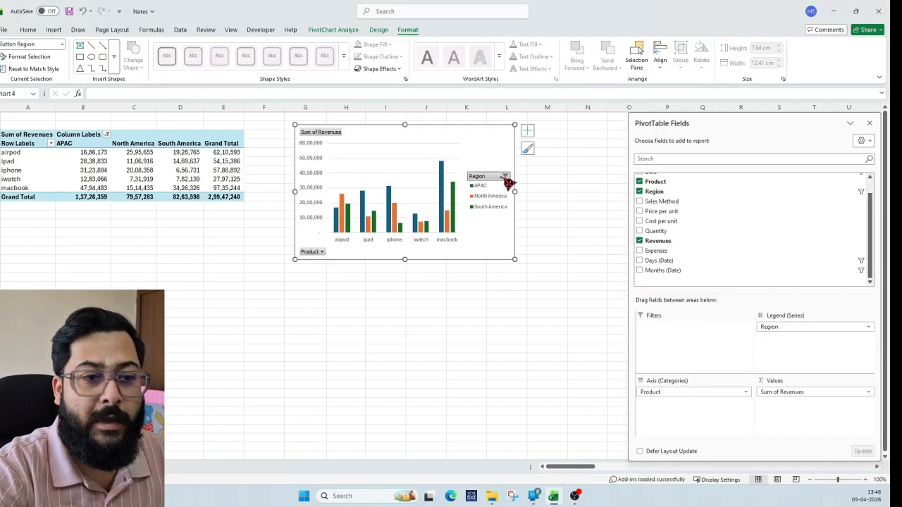
Step: Filter the PivotChart's Region field to EMEA and South America only
click(506, 177)
click(405, 299)
click(405, 290)
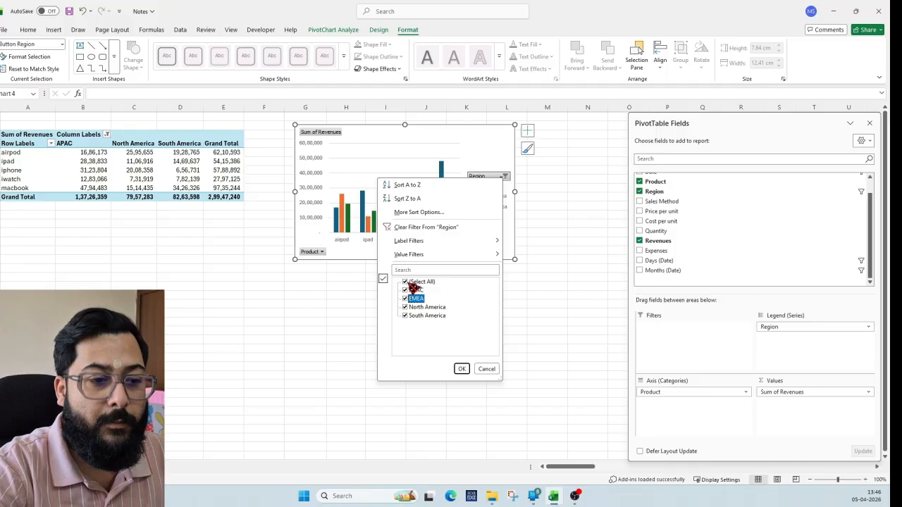
click(405, 307)
click(460, 368)
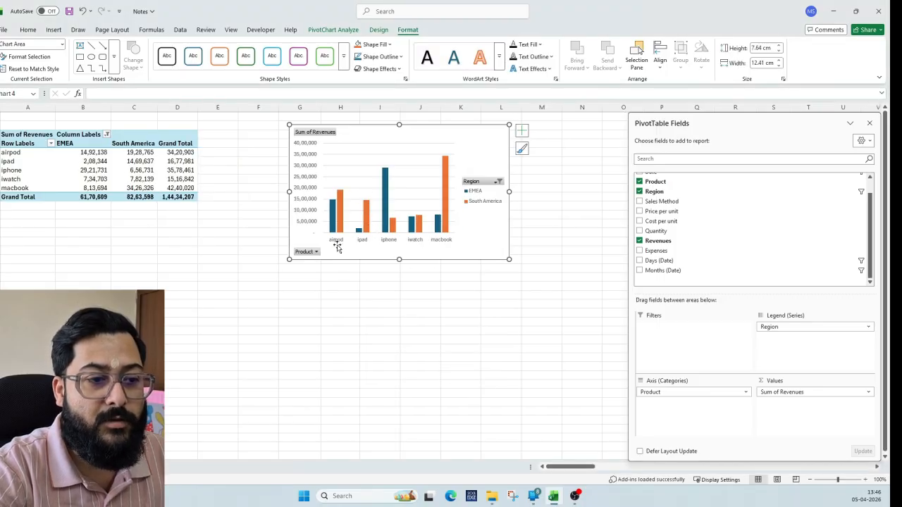
Step: Include all regions again in the PivotChart's Region filter
mouse_move(337, 227)
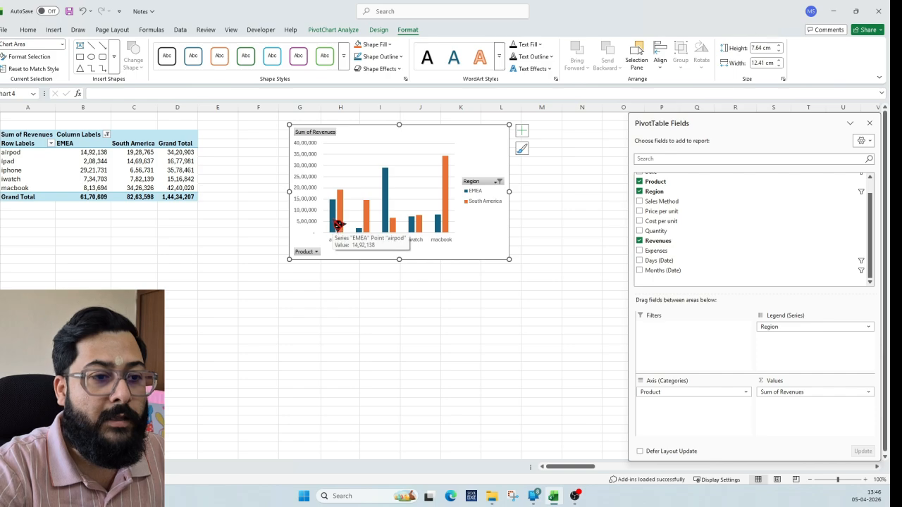
click(500, 183)
click(398, 286)
click(455, 373)
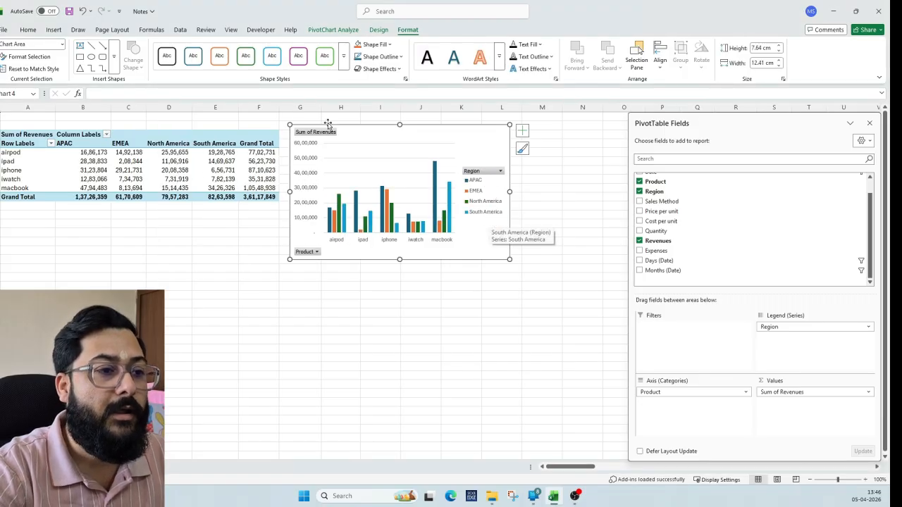
Step: Delete the PivotChart from the sheet and keep the PivotTable
click(539, 158)
click(468, 132)
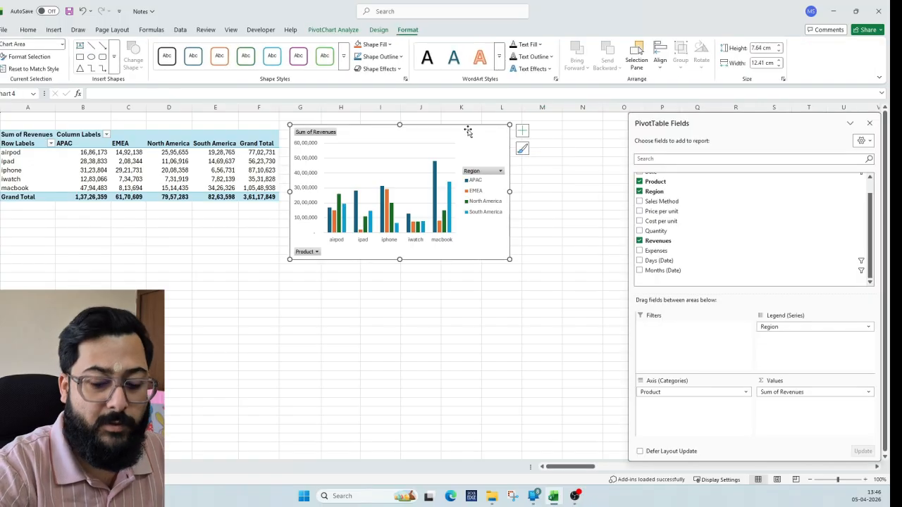
key(Delete)
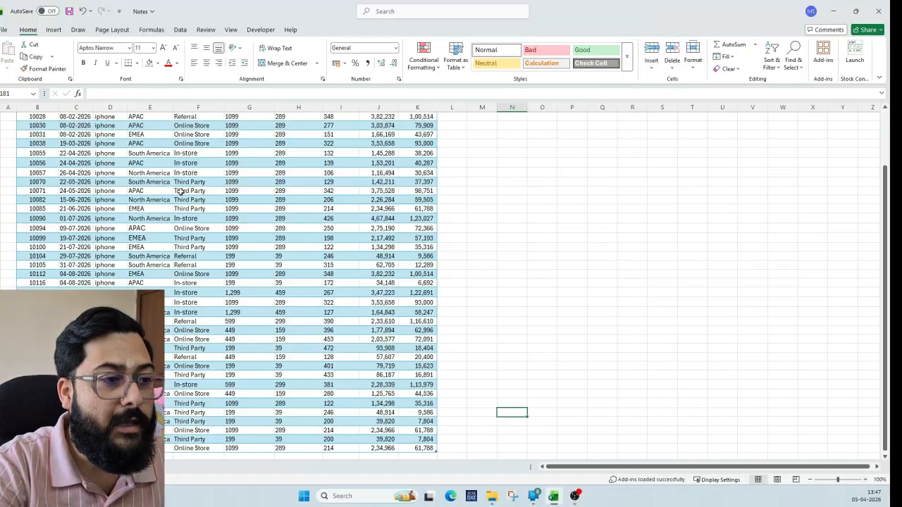
Step: Examine the source table's column headings through Price per unit, Revenues and Expenses, up to the empty column after the table
click(181, 190)
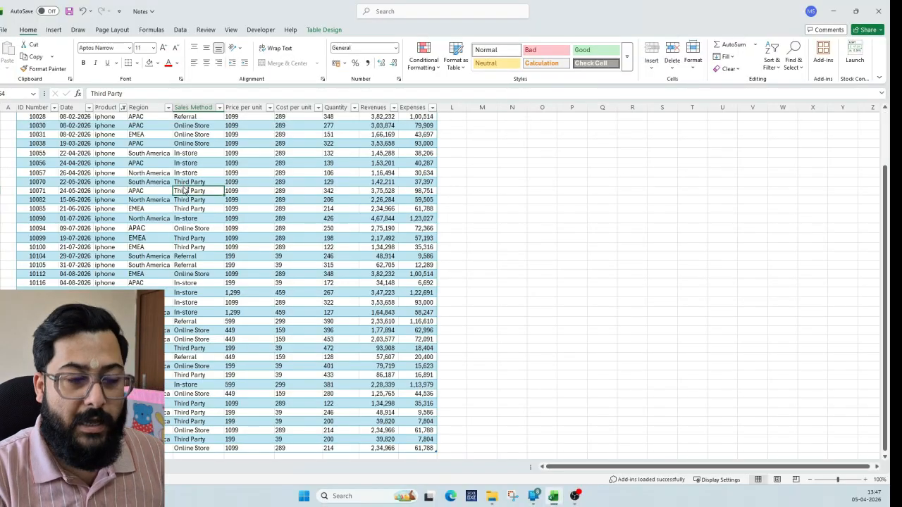
key(ctrl+Up)
key(Left)
key(Left)
key(Left)
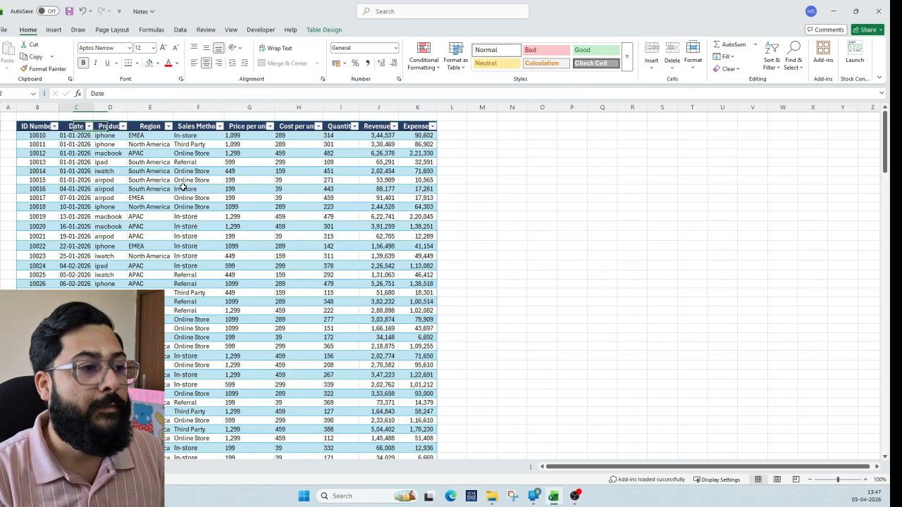
key(Right)
key(Right)
key(Right)
key(Right)
key(ctrl+shift+Down)
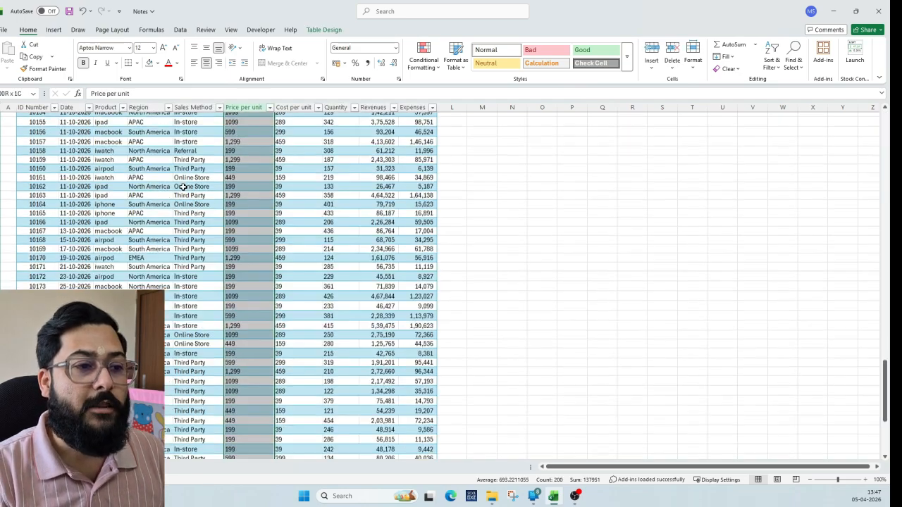
key(ctrl+Up)
key(Right)
key(Right)
key(Down)
key(Right)
key(Left)
key(Left)
key(Right)
key(Right)
key(Right)
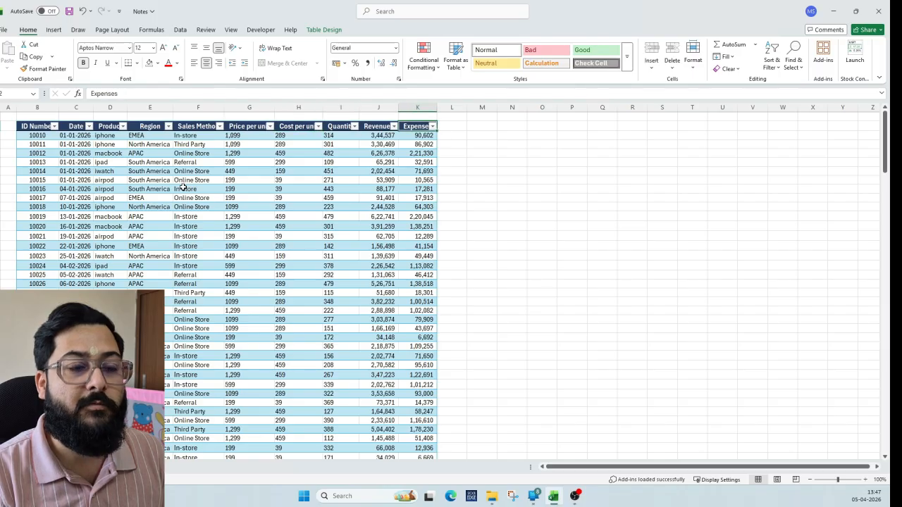
key(Right)
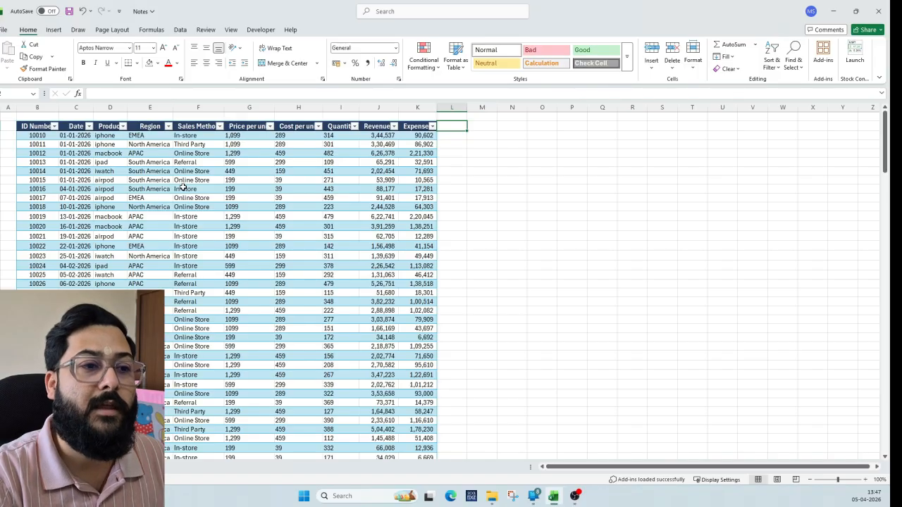
Step: Return to the PivotTable sheet and remove Region from Columns and Sum of Revenues from Values
key(ctrl+Page_Up)
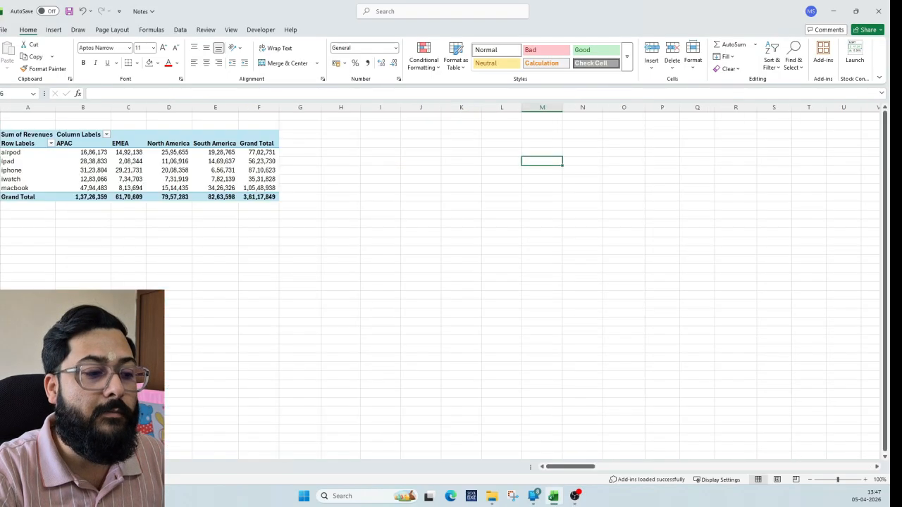
click(48, 157)
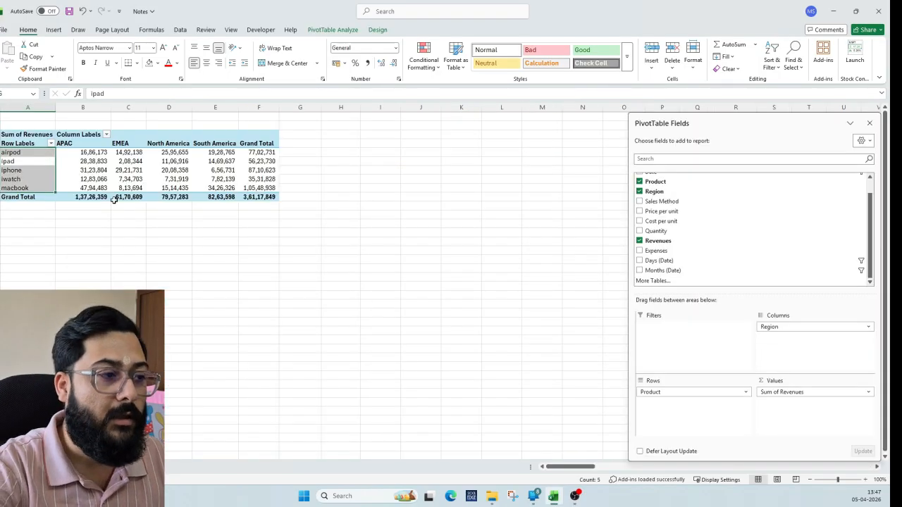
drag(795, 336, 731, 281)
drag(781, 393, 689, 211)
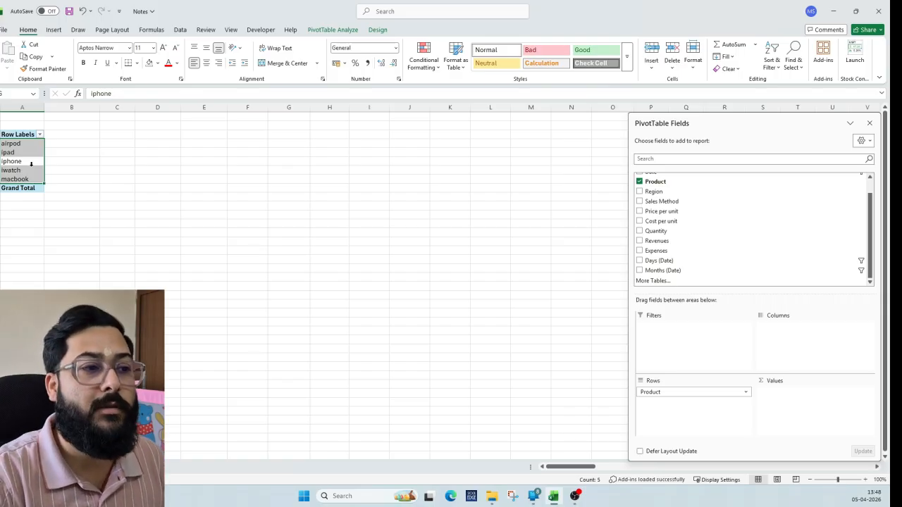
Step: Start a calculated field in the PivotTable and name it Profit
click(59, 159)
click(32, 148)
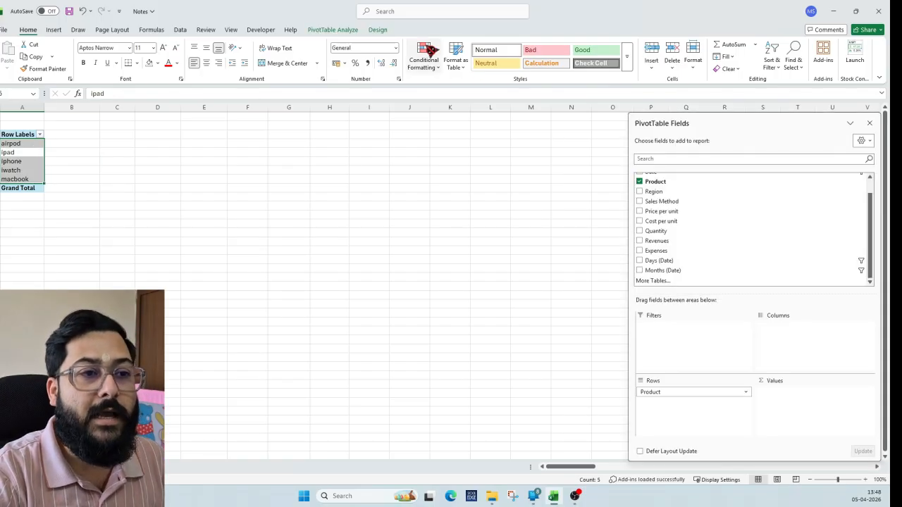
click(331, 31)
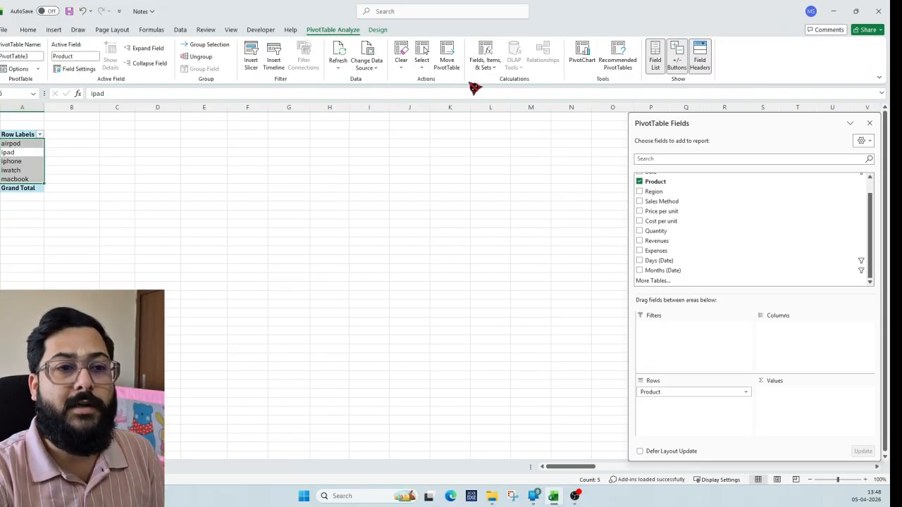
click(499, 69)
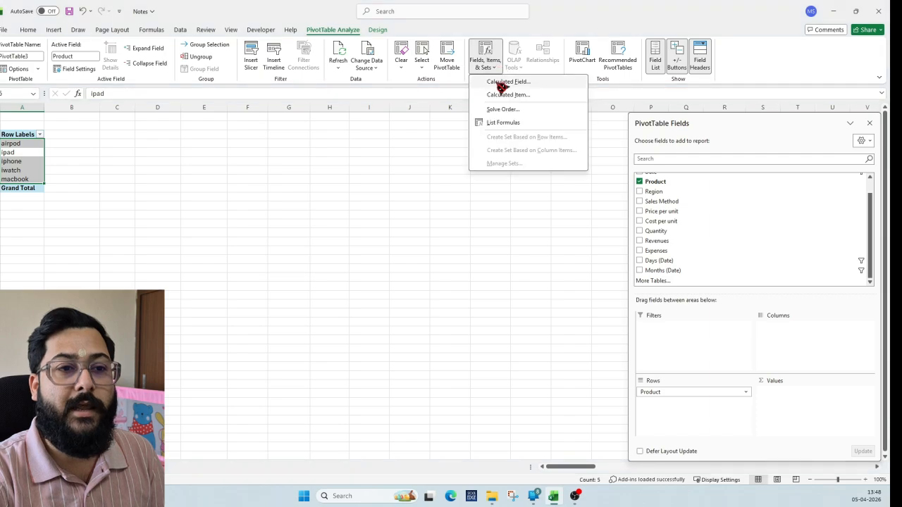
click(530, 83)
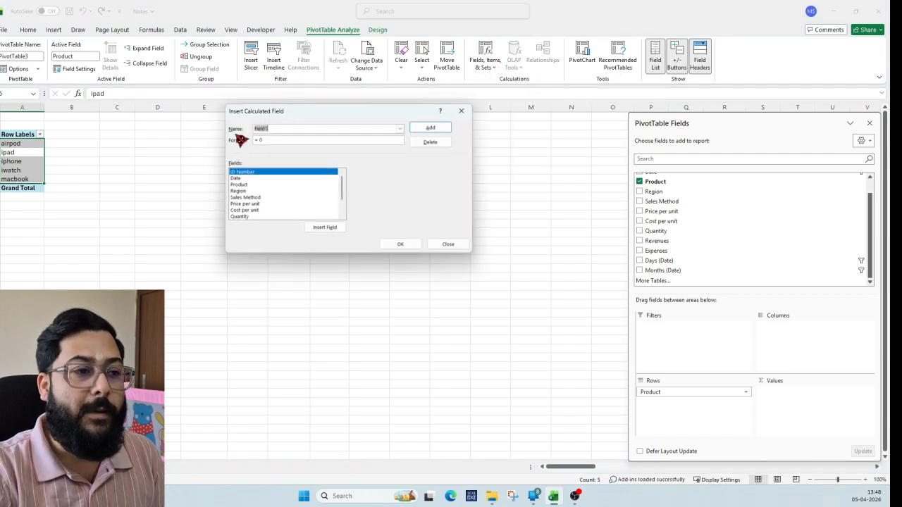
text(Profit)
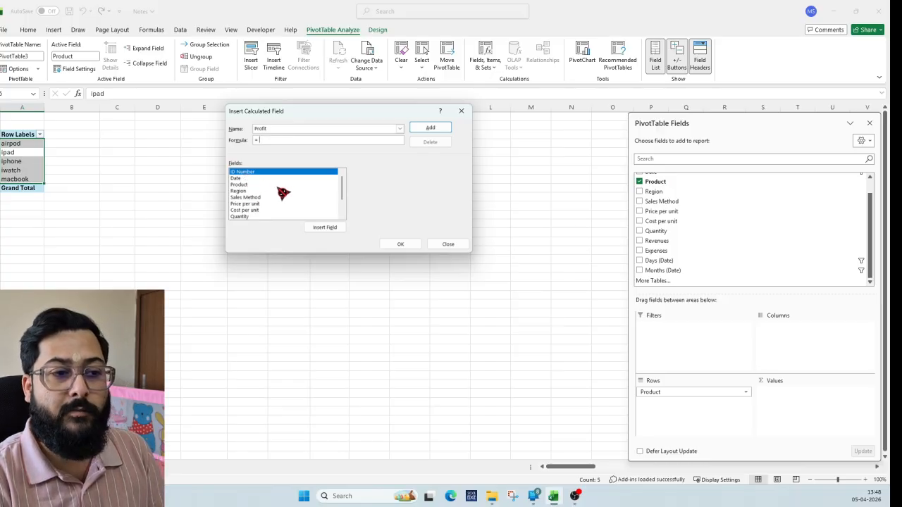
Step: Define the Profit field's formula as Revenues - Expenses and add it to the PivotTable
scroll(285, 193, down, 2)
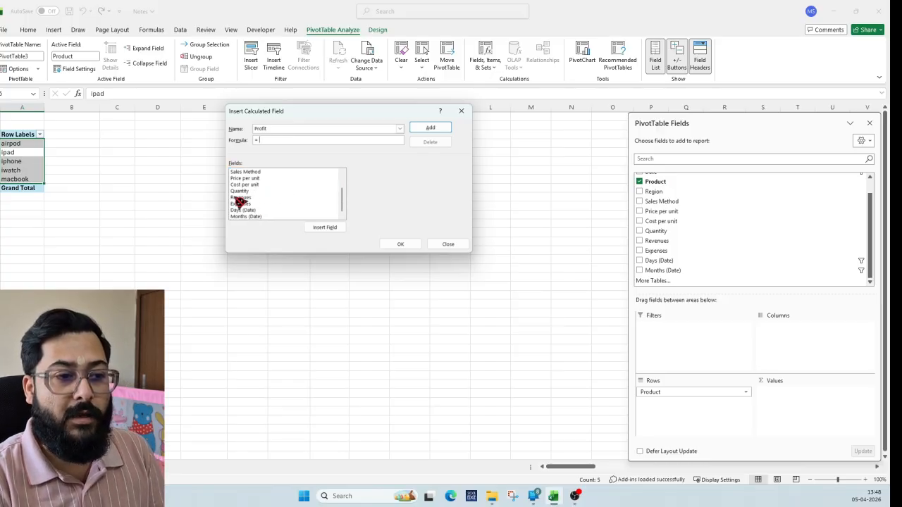
double_click(247, 198)
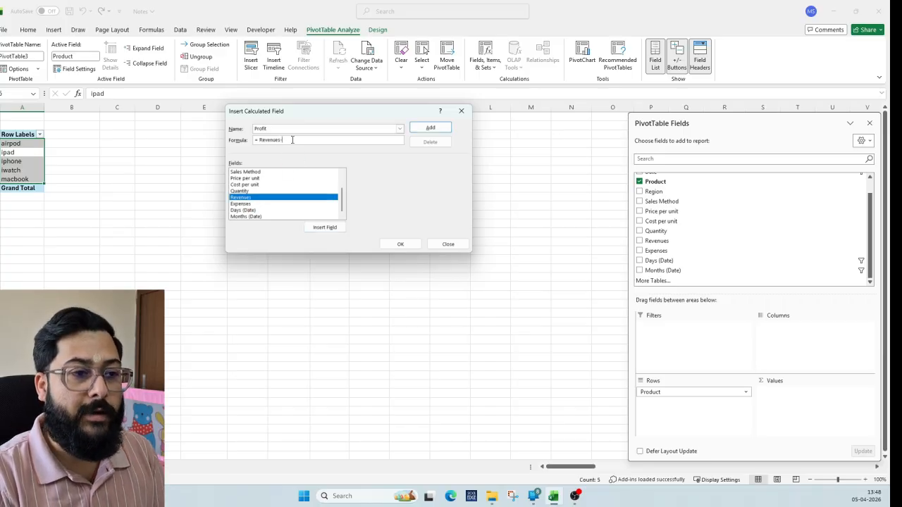
double_click(244, 204)
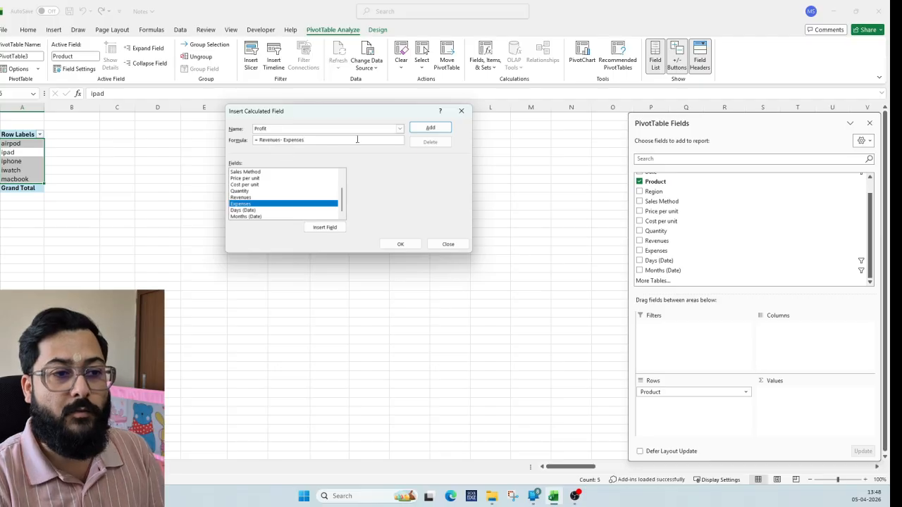
click(431, 130)
click(397, 242)
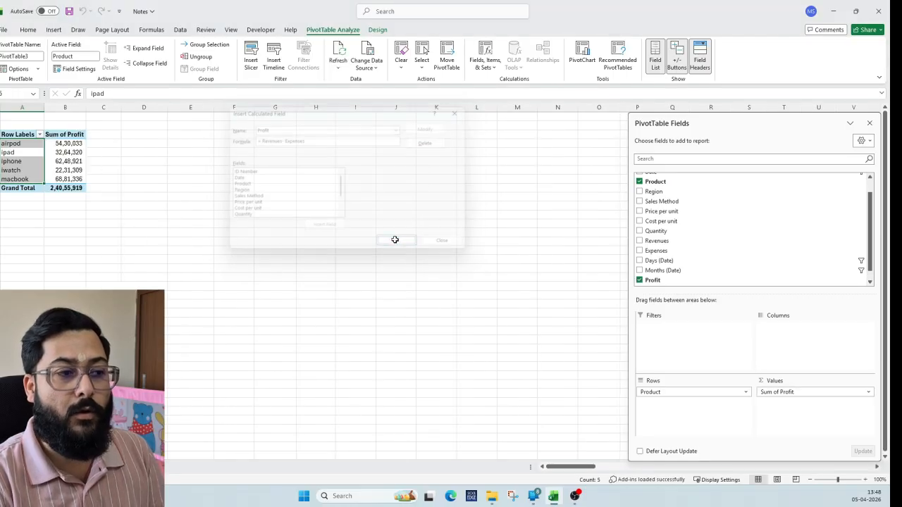
Step: Go from airpod's profit value to the source table and filter its Product column to airpod only
click(115, 170)
click(57, 143)
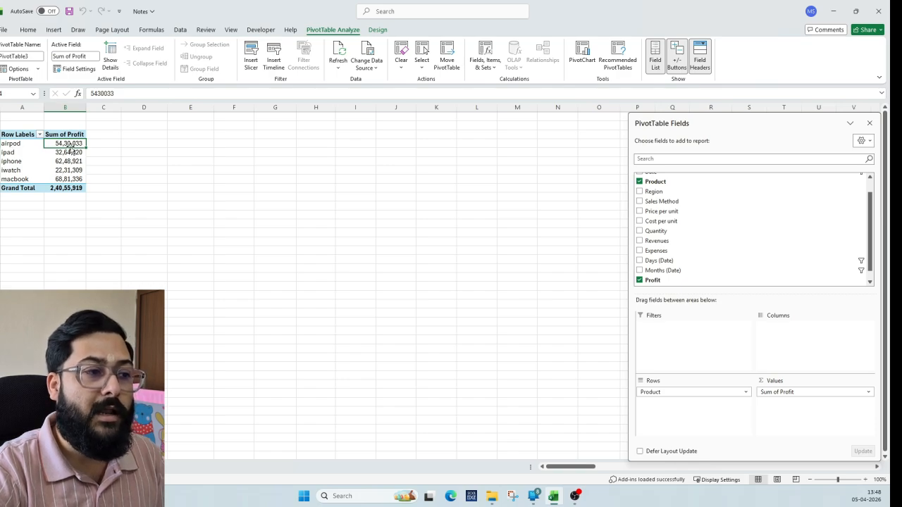
click(92, 466)
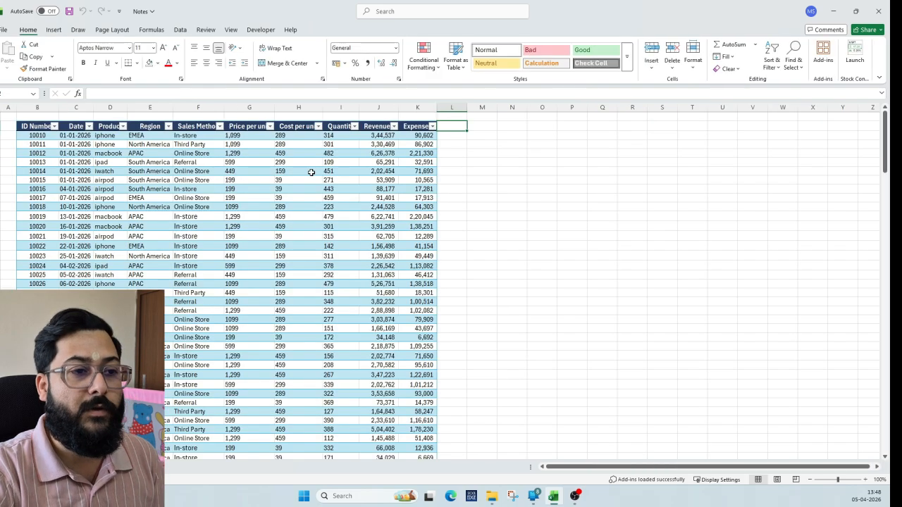
click(123, 127)
click(30, 250)
click(30, 258)
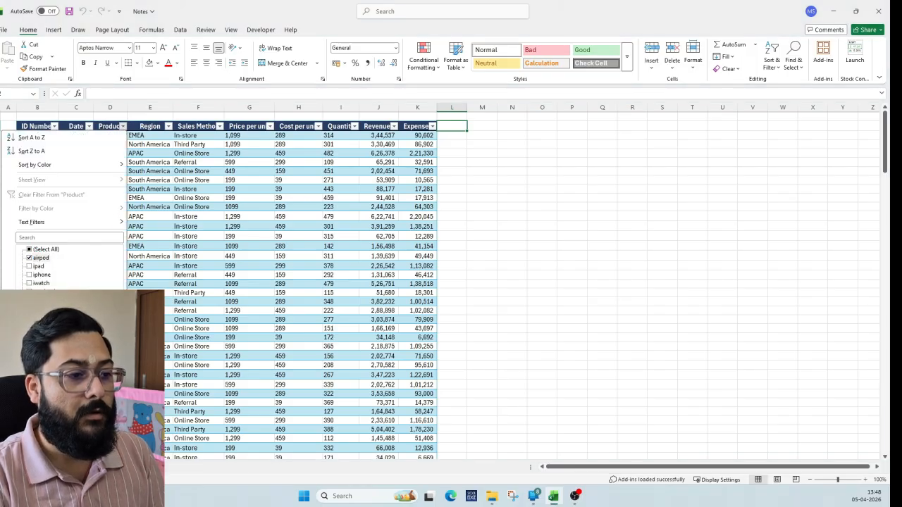
click(78, 317)
Step: Add AutoSum totals for Revenues and Expenses directly below the filtered source table
click(372, 137)
key(ctrl+Down)
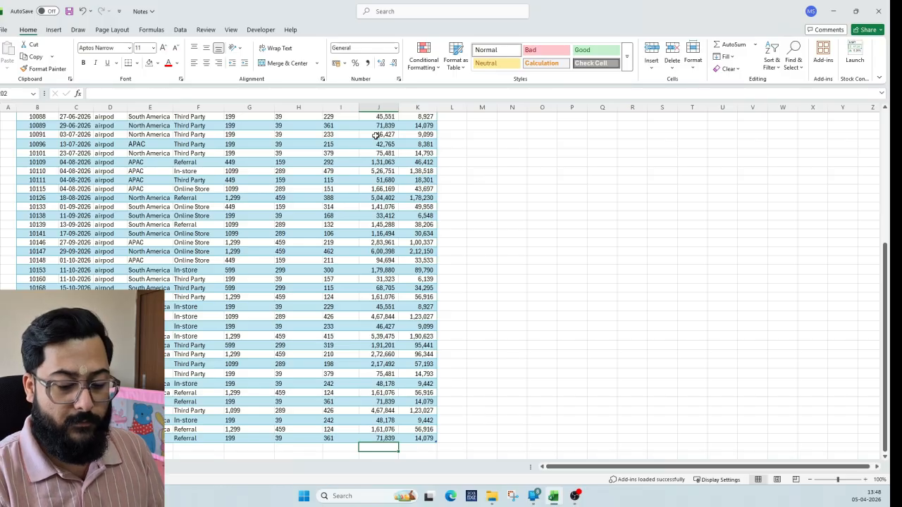
key(alt+equal)
key(Right)
key(alt+equal)
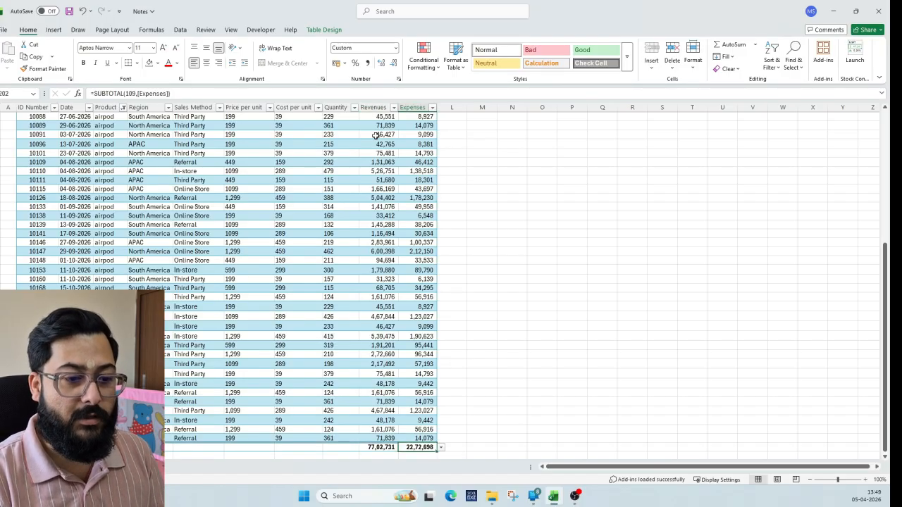
Step: Subtract the Expenses total from the Revenues total in the adjacent cell and compare it with airpod's profit in the PivotTable
key(Right)
text(+)
key(Left)
key(Left)
text(-)
key(Left)
key(Return)
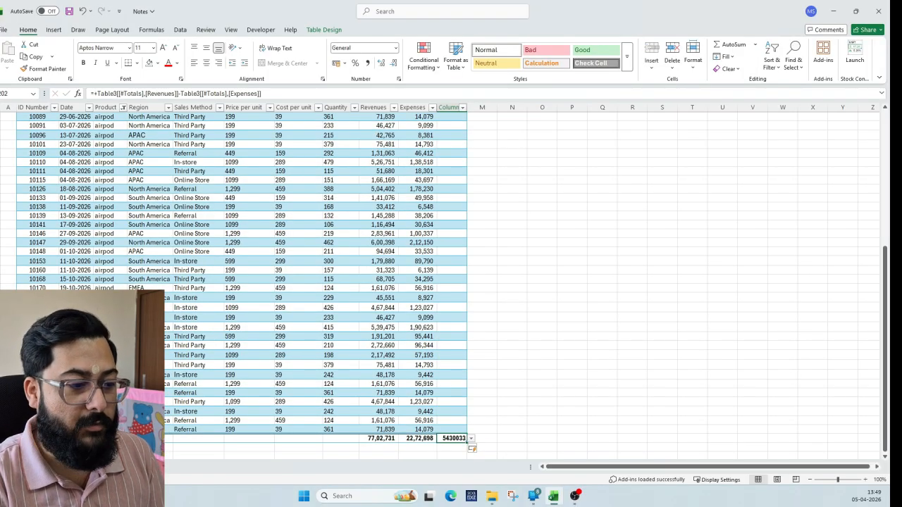
click(78, 467)
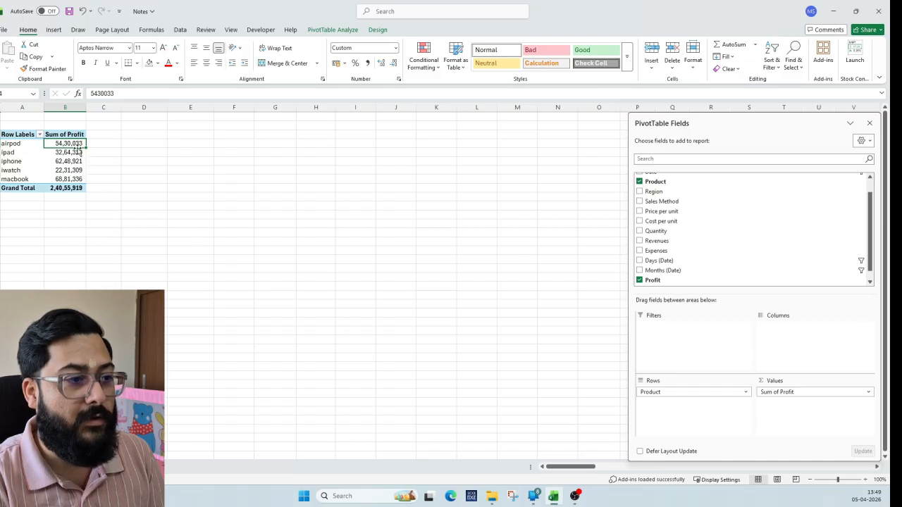
click(112, 467)
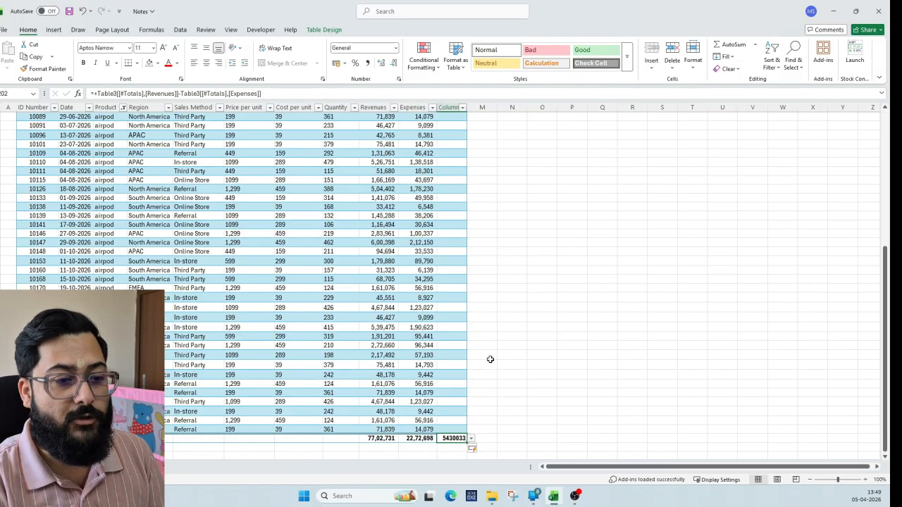
Step: Undo the profit check and the totals added below the source table
key(ctrl+z)
key(ctrl+z)
key(ctrl+z)
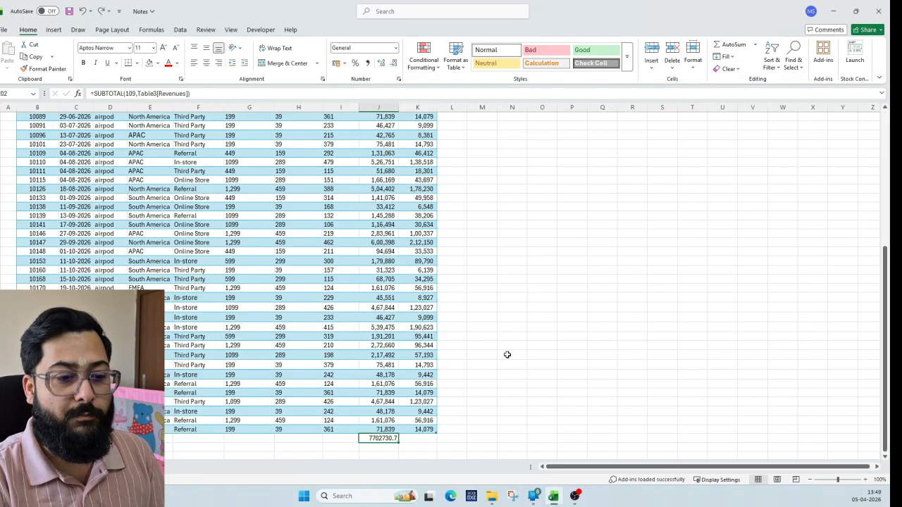
Step: Return to the PivotTable sheet and add Months (Date) above Product in Rows
click(85, 467)
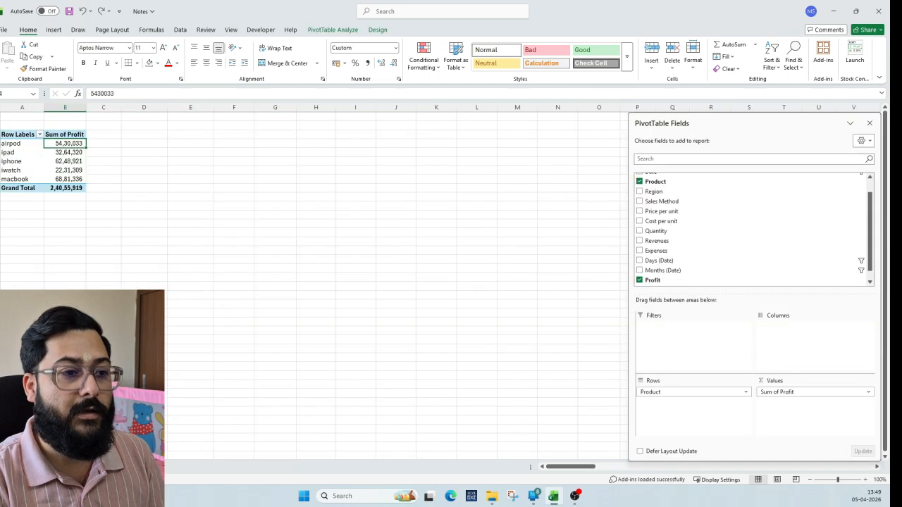
click(52, 160)
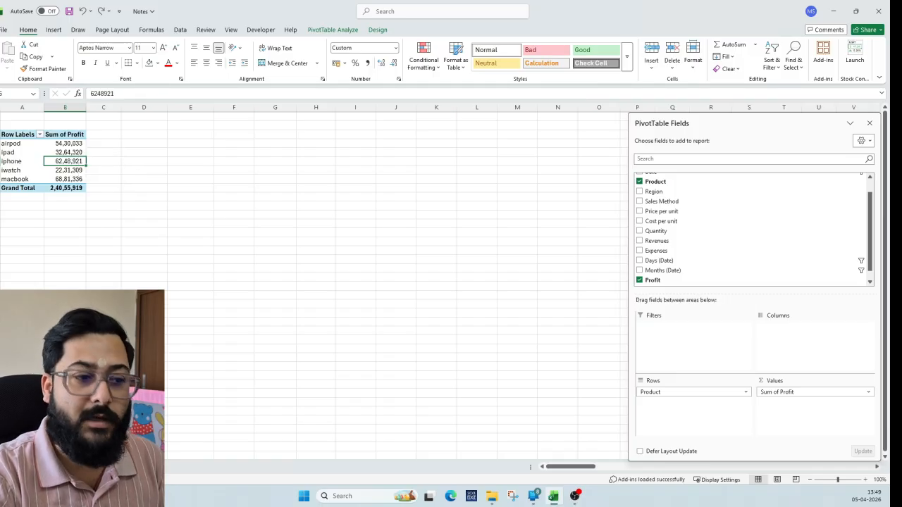
click(56, 152)
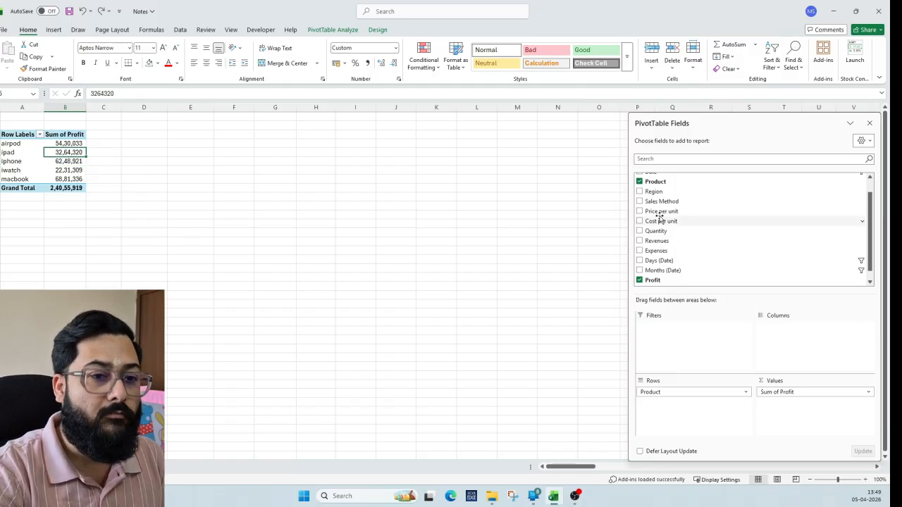
scroll(677, 223, up, 1)
scroll(665, 237, down, 2)
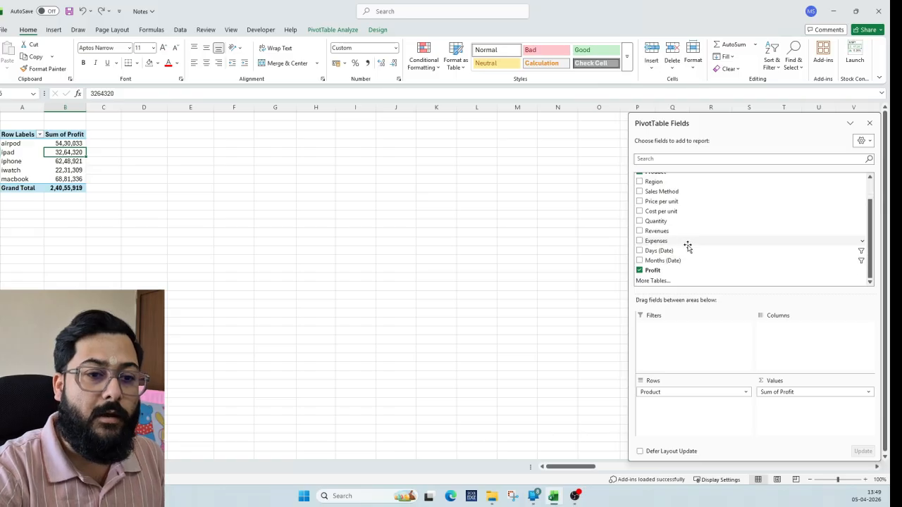
drag(657, 260, 668, 392)
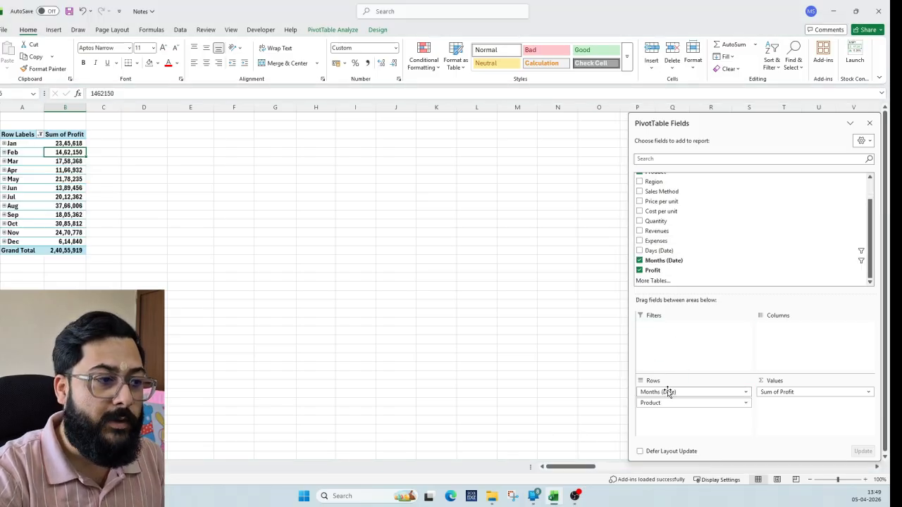
Step: Expand the individual month rows, starting with Jan and Feb, to view profit by product
click(4, 143)
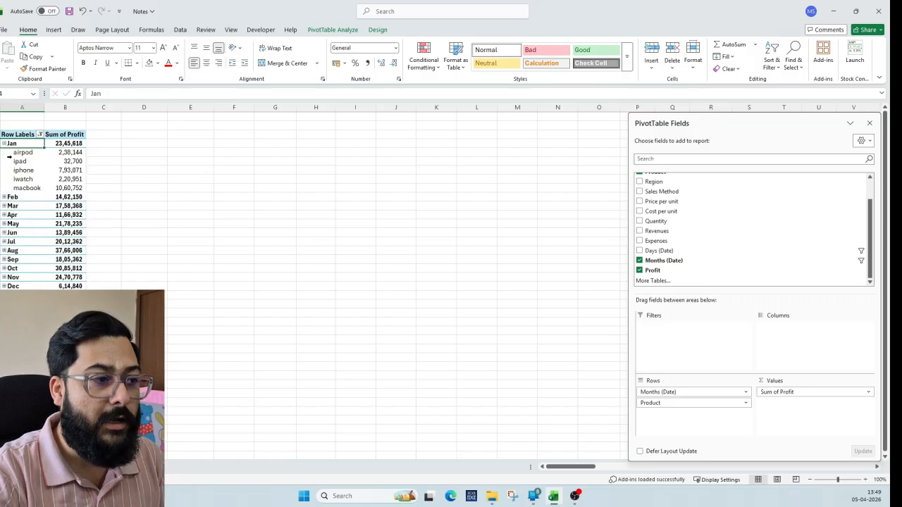
click(4, 197)
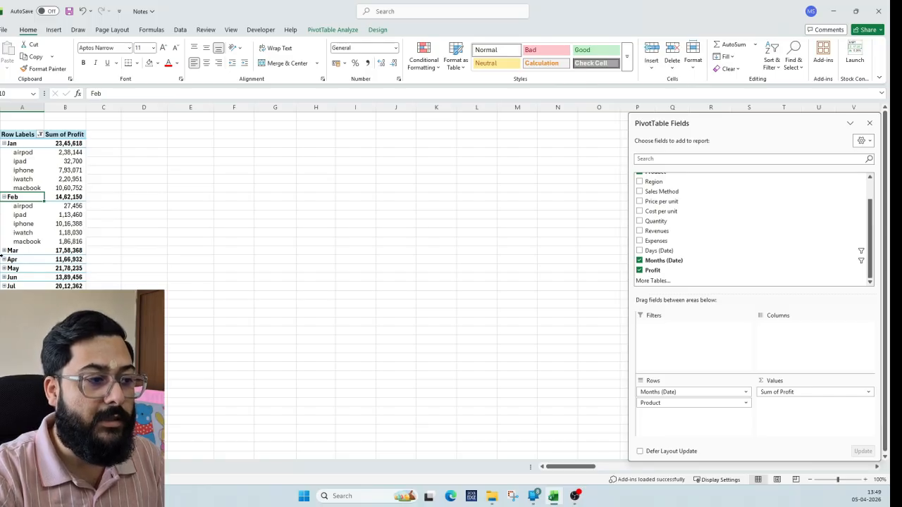
click(4, 251)
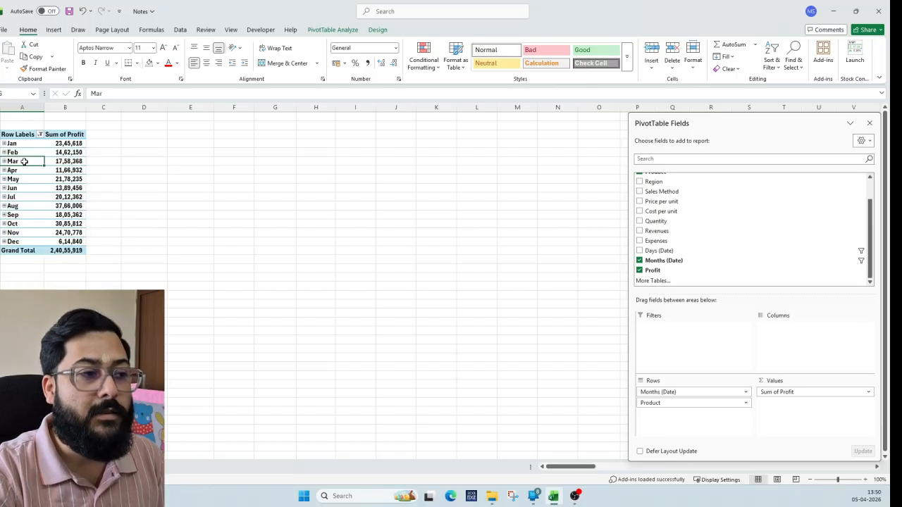
double_click(26, 143)
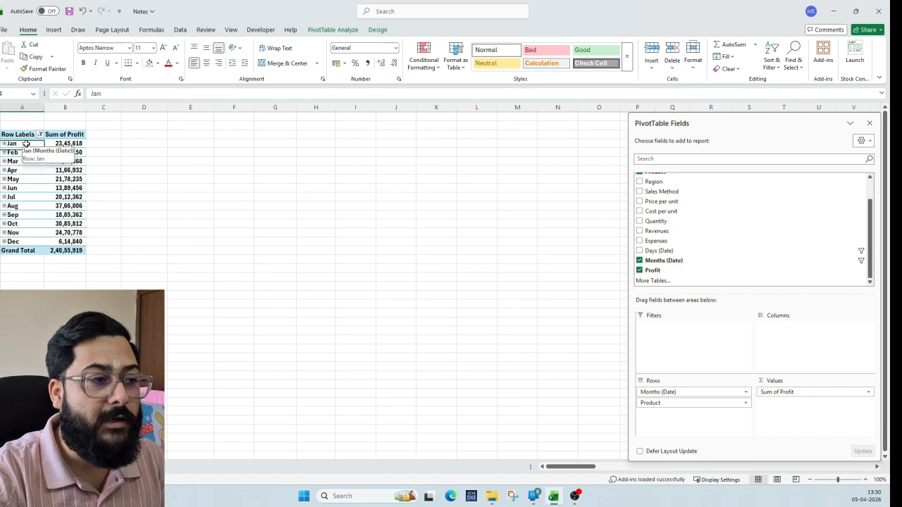
key(Up)
double_click(26, 199)
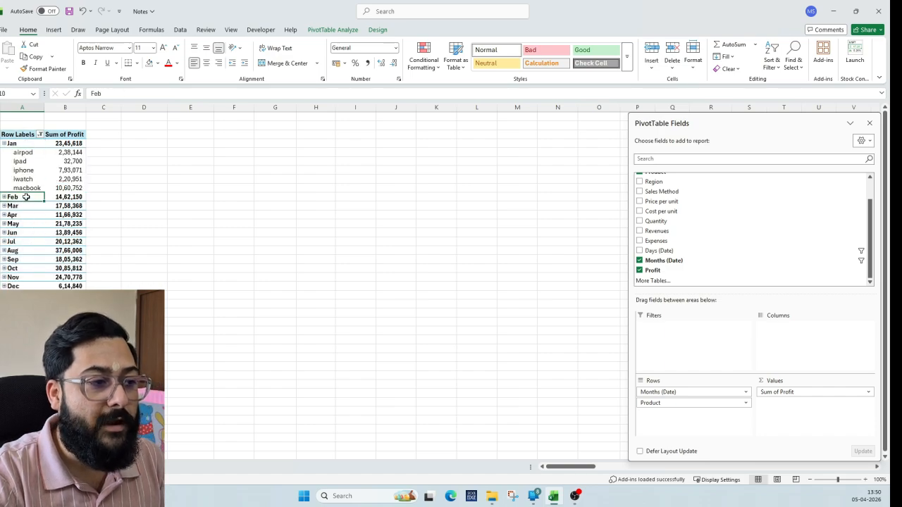
Step: Expand all selected months at once and review the product profits through Dec
right_click(26, 143)
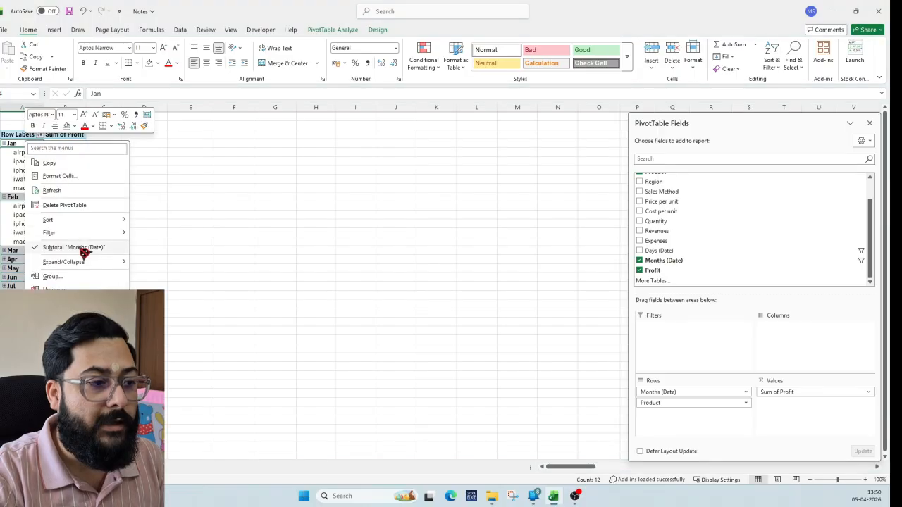
mouse_move(84, 267)
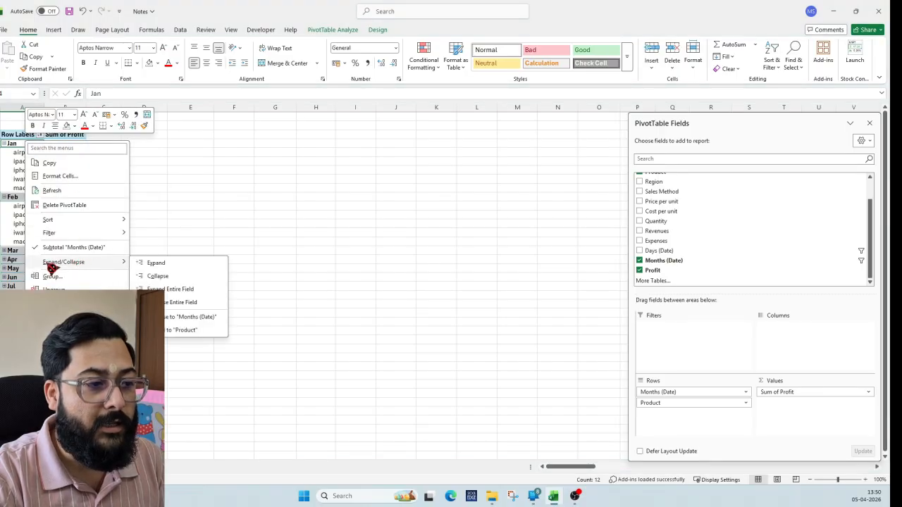
click(156, 264)
scroll(23, 174, down, 1)
scroll(24, 174, down, 20)
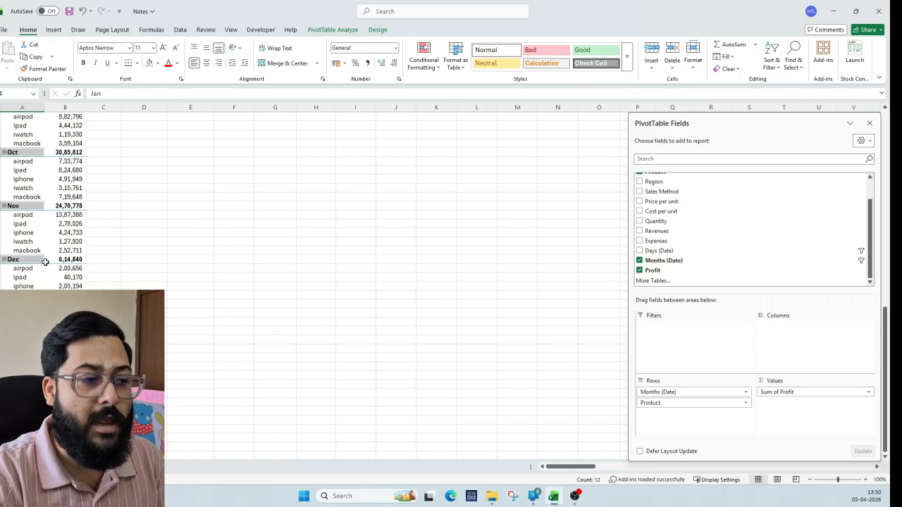
scroll(46, 262, up, 20)
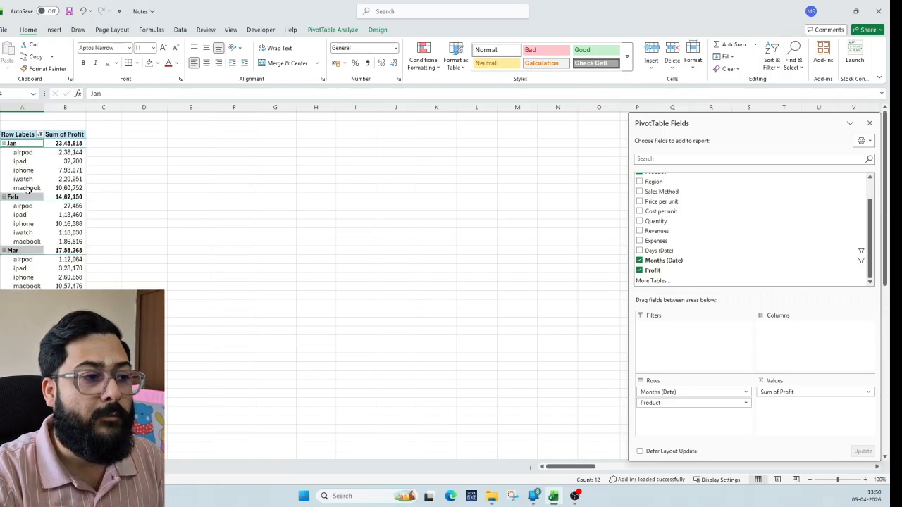
Step: Collapse the selected month rows back to monthly profit totals
right_click(26, 143)
mouse_move(83, 266)
click(163, 281)
click(144, 197)
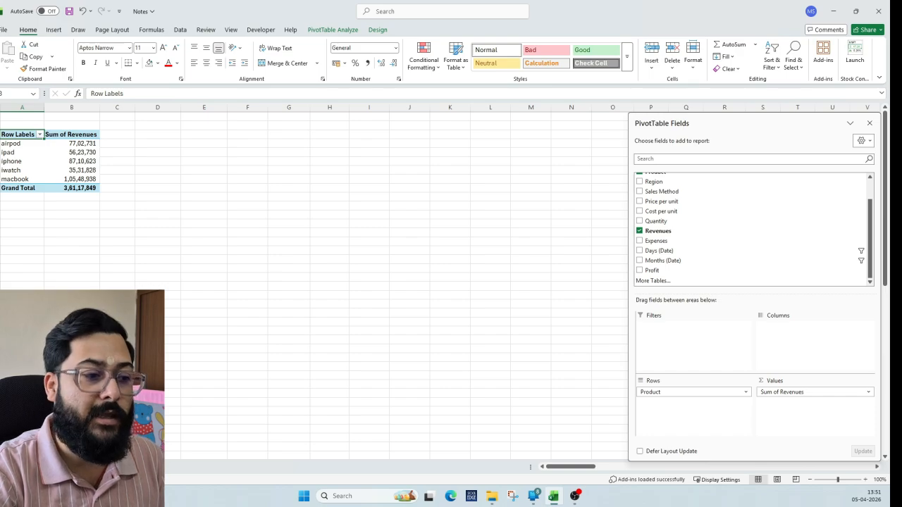
Step: On the Data sheet, fill the last record down into the empty row directly below the table, from ID Number through Expenses
key(ctrl+Page_Down)
key(ctrl+Page_Down)
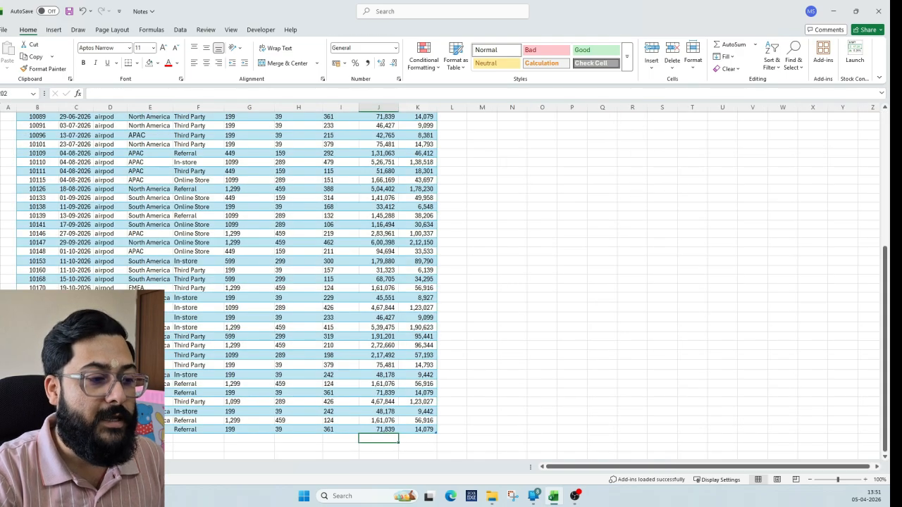
click(38, 438)
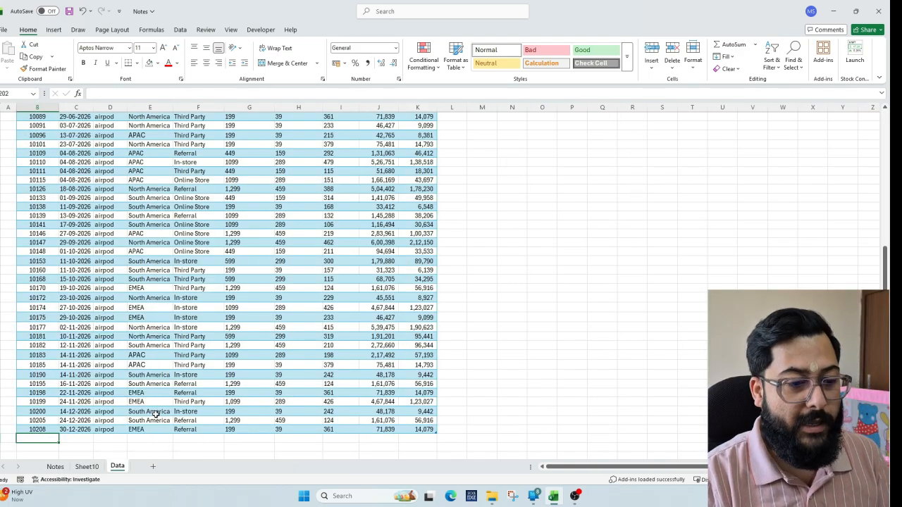
key(shift+space)
key(Left)
key(Right)
key(shift+Right)
key(shift+Right)
key(shift+Right)
key(shift+Right)
key(shift+Right)
key(shift+Right)
key(shift+Right)
key(shift+Right)
key(shift+Right)
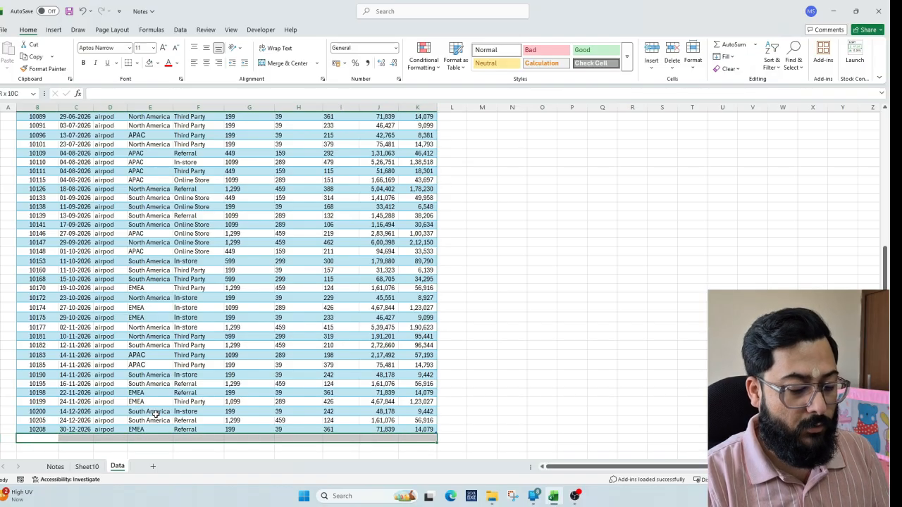
key(ctrl+d)
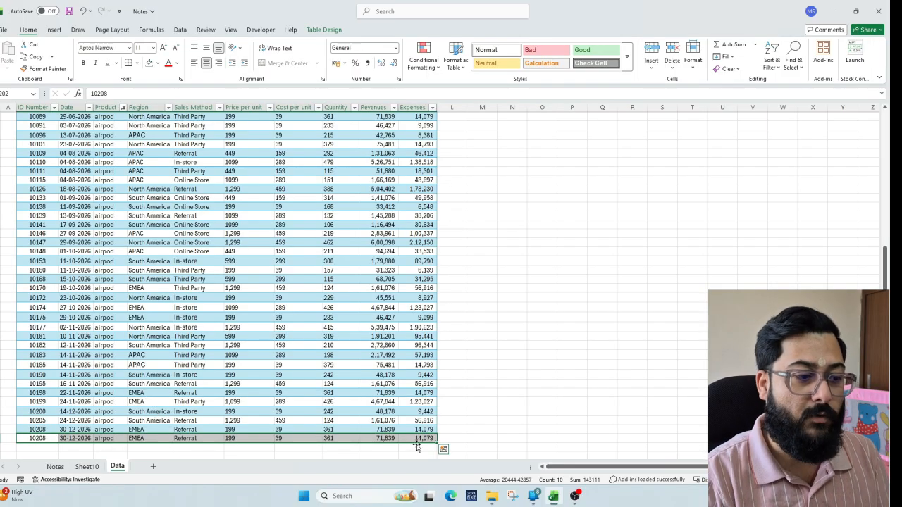
Step: Clear the Product filter on the data table so that all products are listed
key(Left)
key(Right)
key(Right)
key(Right)
key(Up)
key(Down)
key(Up)
key(alt)
key(a)
key(c)
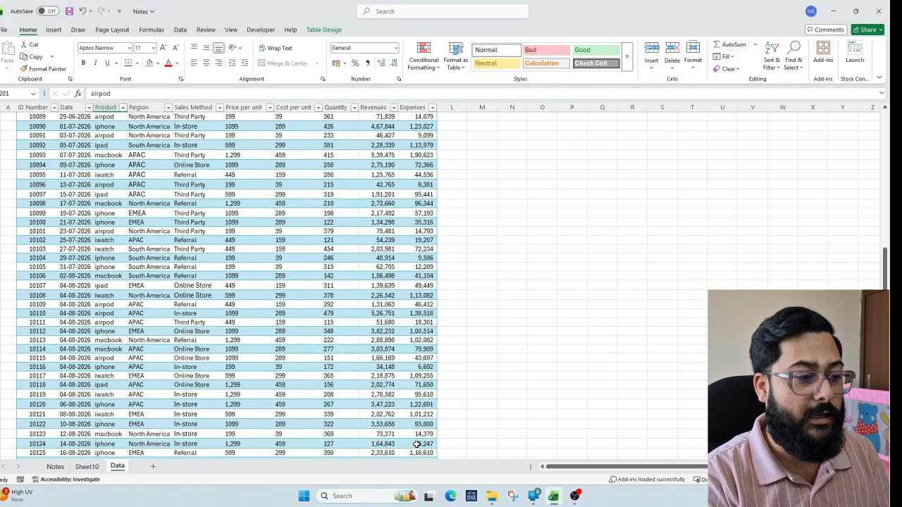
Step: Give the duplicated last record the next sequential ID number
key(ctrl+Down)
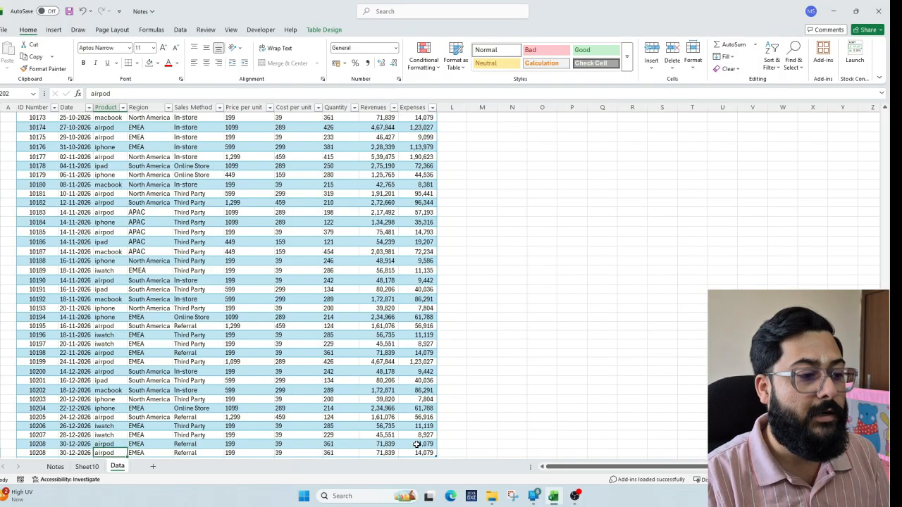
key(Down)
key(Up)
key(ctrl+Left)
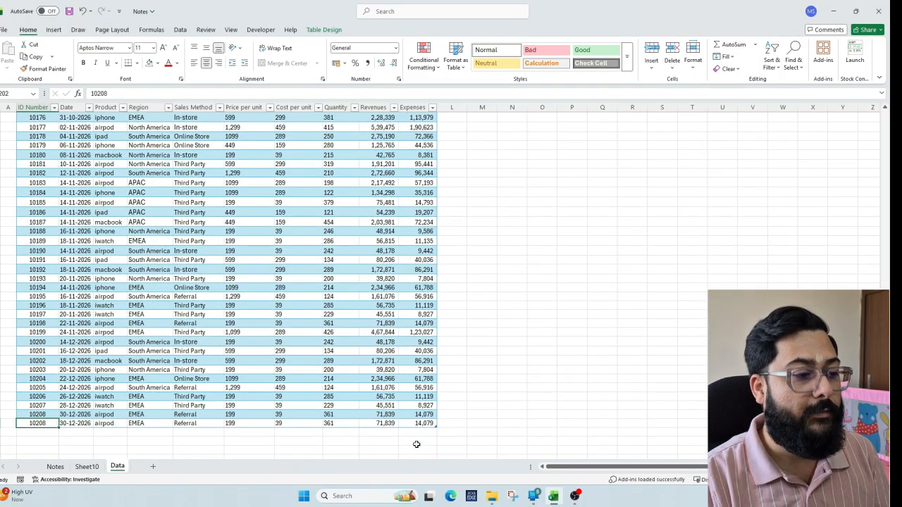
text(10209)
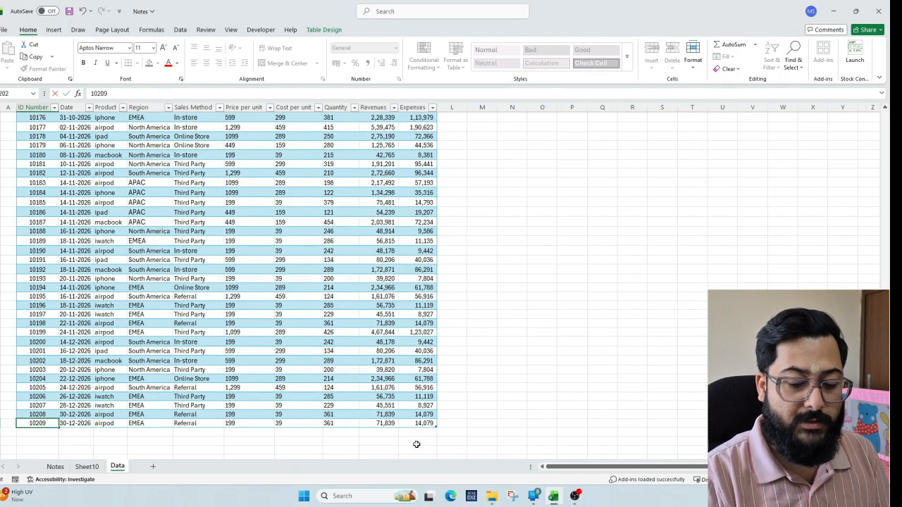
key(Return)
key(Up)
key(Right)
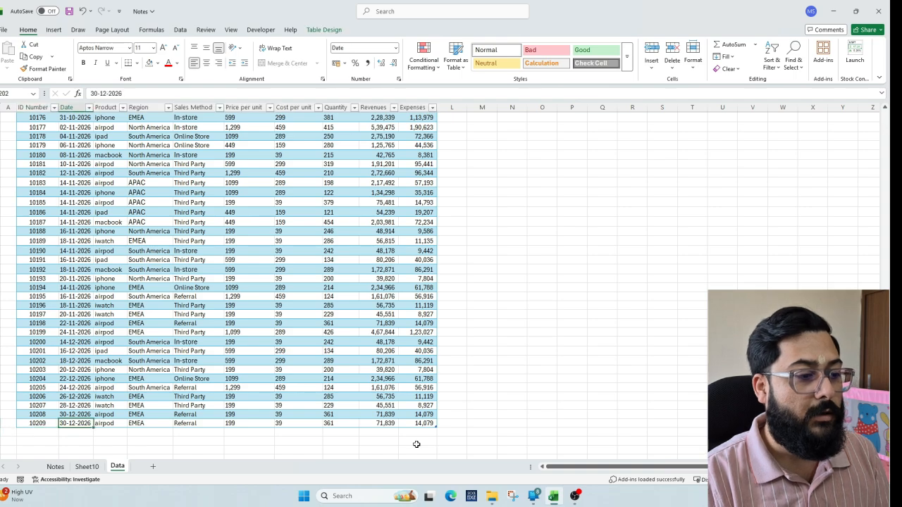
Step: Set the new last record's product to Laptop and its region to India
key(Left)
key(Right)
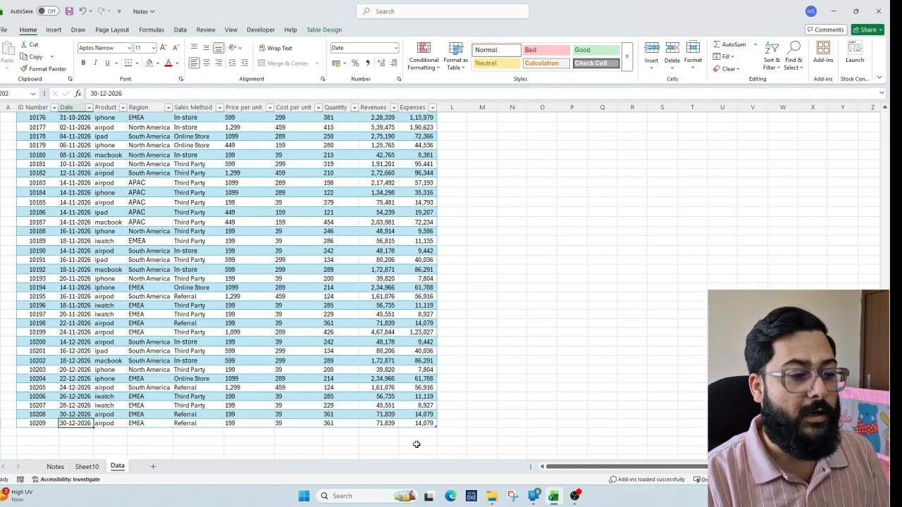
key(Right)
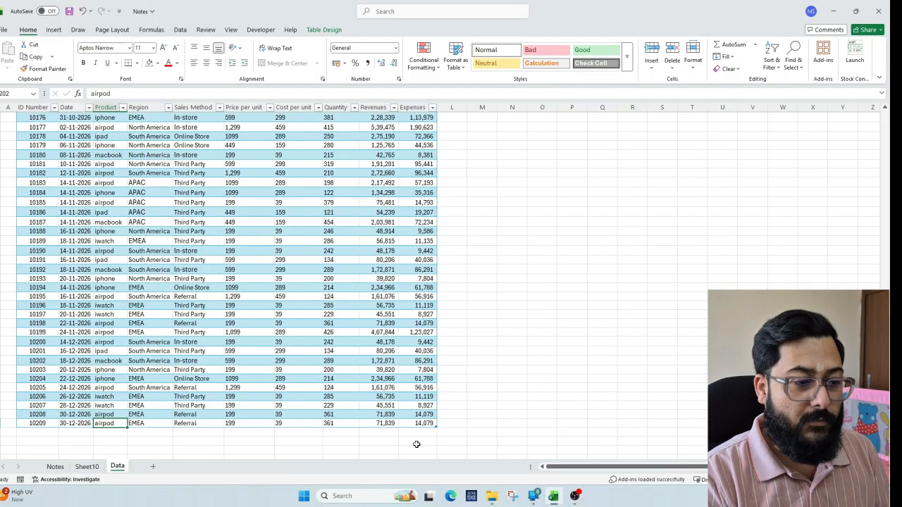
text(Lapt)
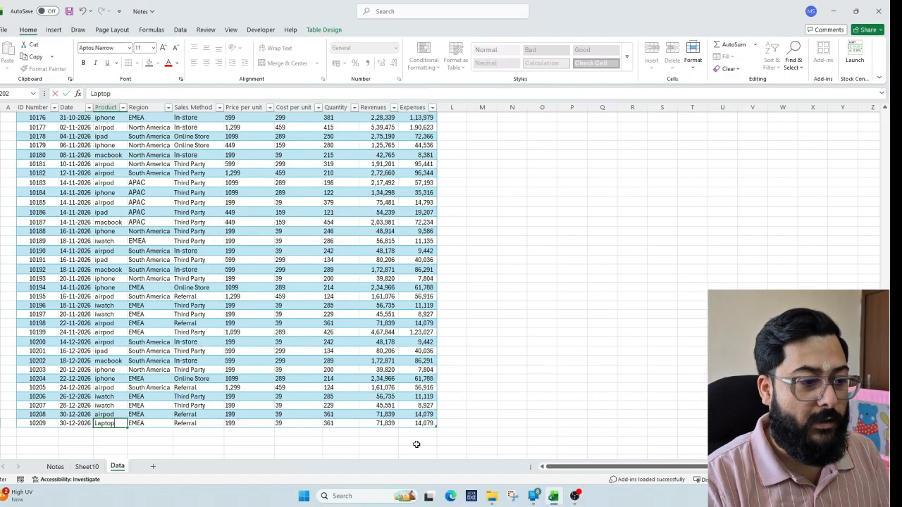
text(op)
key(Tab)
text(In)
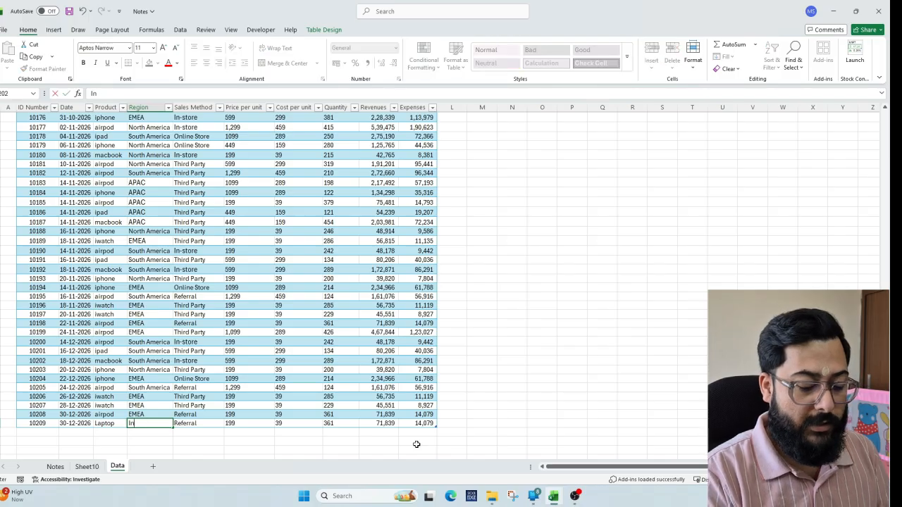
text(dia)
key(Tab)
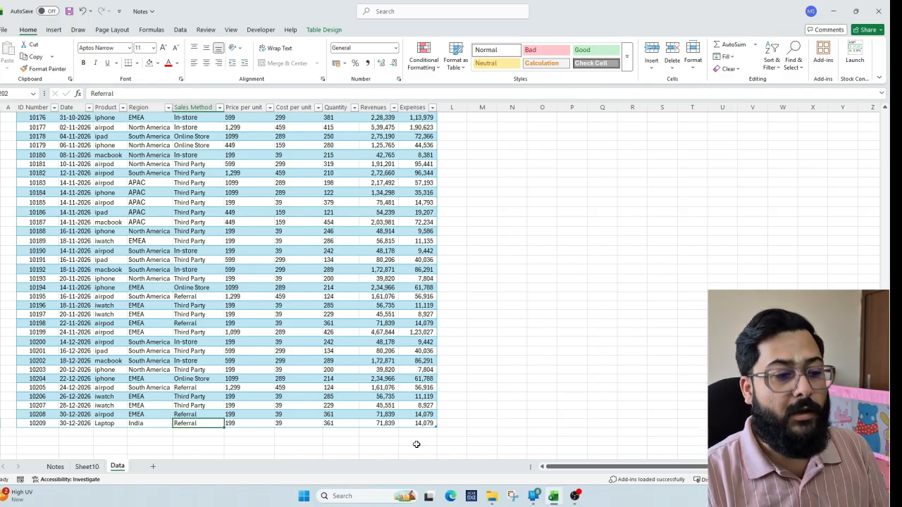
Step: Keep the new record's sales method and set its price per unit to 500, cost per unit to 300 and quantity to 25
key(Tab)
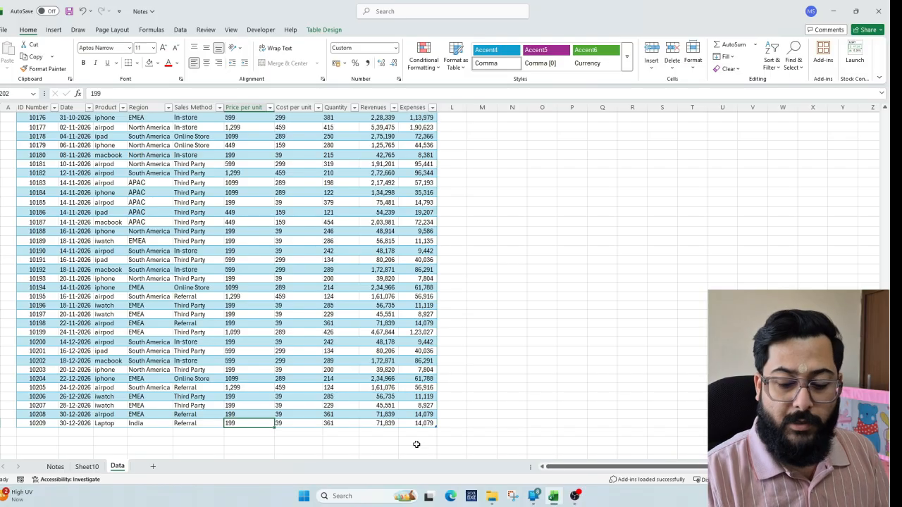
text(500)
key(Tab)
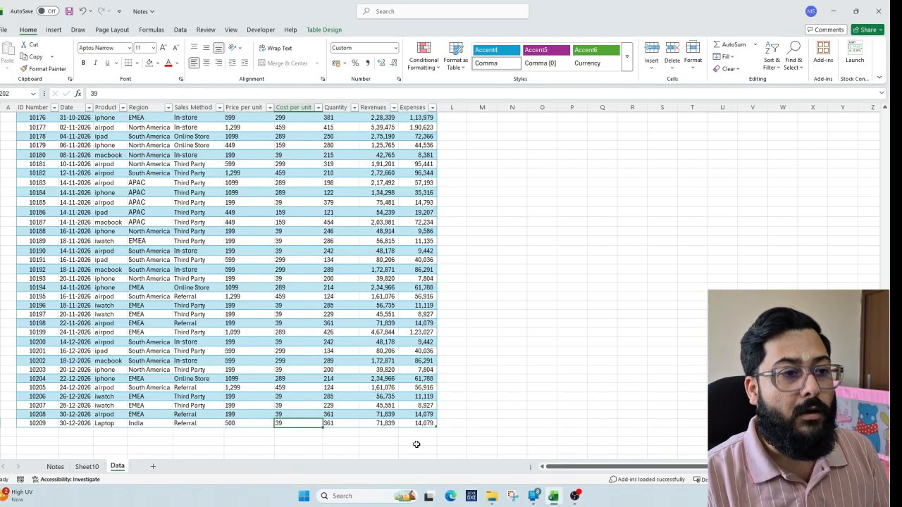
text(300)
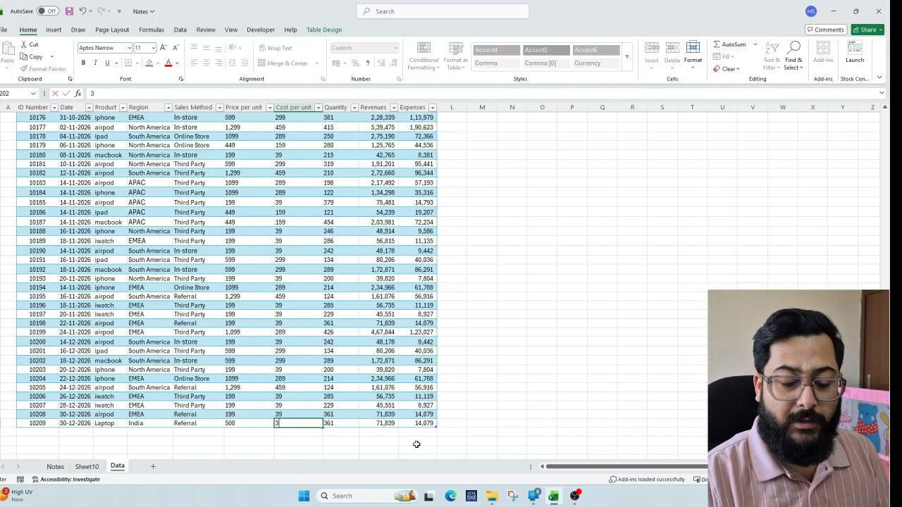
key(Tab)
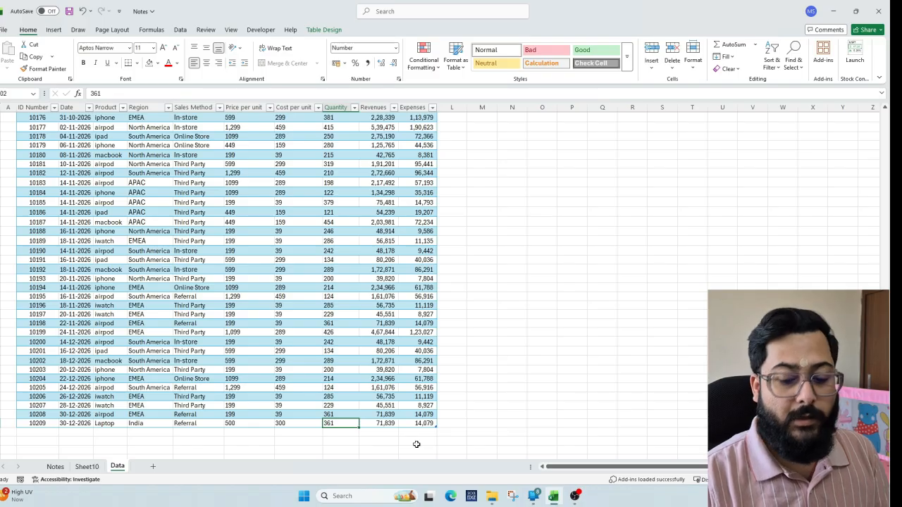
text(25)
key(Tab)
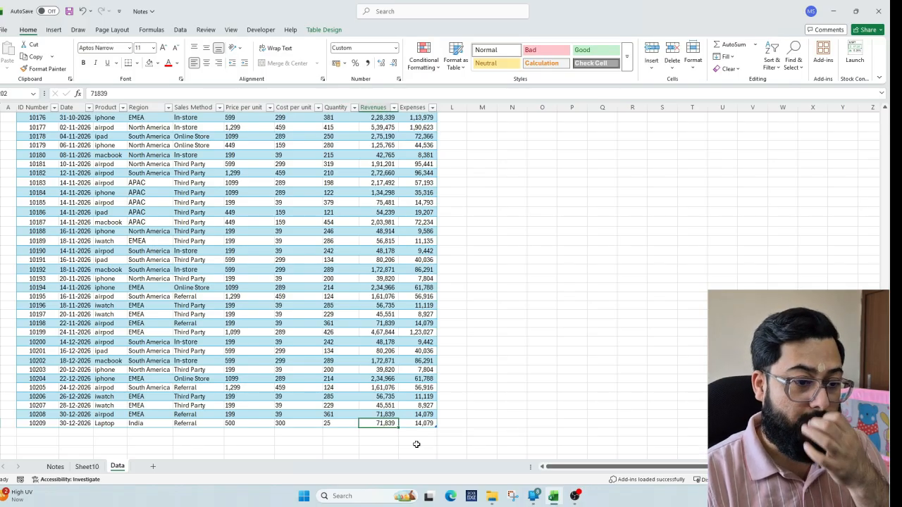
Step: Calculate the Laptop record's Revenues with a formula multiplying Price per unit by Quantity
text(=)
key(Left)
key(Left)
key(Left)
text(*)
key(Left)
key(Return)
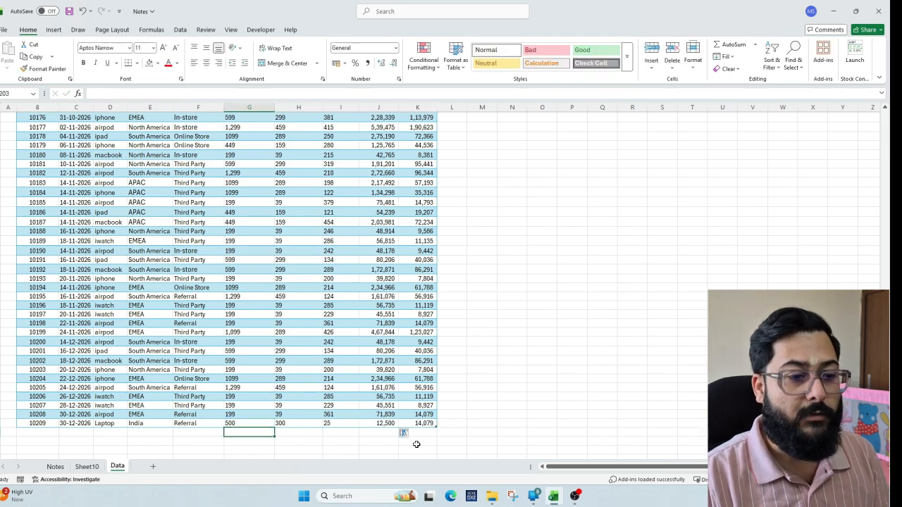
Step: Calculate the Laptop record's Expenses with a formula multiplying Quantity by Cost per unit
key(Up)
key(Right)
key(Right)
key(Right)
key(Right)
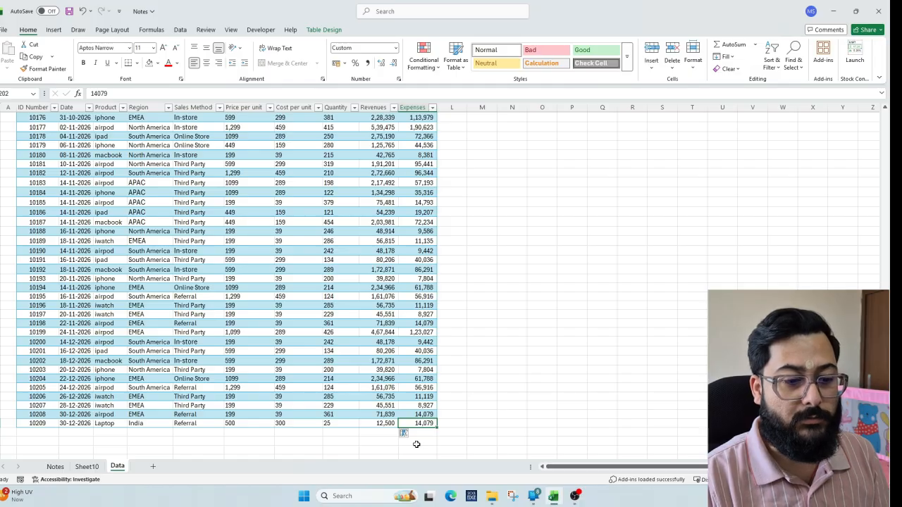
text(=)
key(Left)
key(Left)
key(Left)
key(Left)
key(Left)
key(Right)
key(Right)
key(Right)
text(*)
key(Left)
key(Left)
key(Left)
key(Left)
key(Right)
key(Return)
Step: Review the finished Laptop record in Data and check the product list in the PivotTable on Sheet10 for it
key(Up)
key(Left)
key(Left)
key(Left)
key(Left)
key(Left)
key(Left)
key(Left)
key(Left)
key(Left)
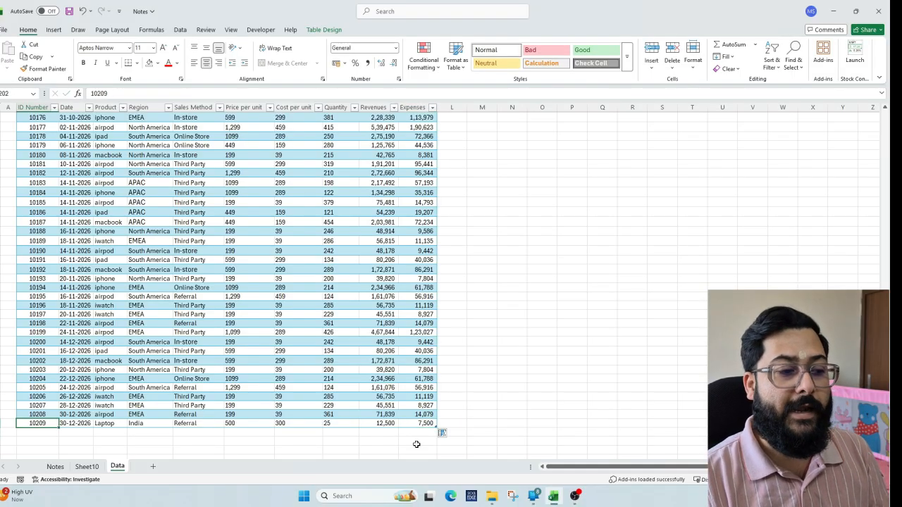
click(111, 423)
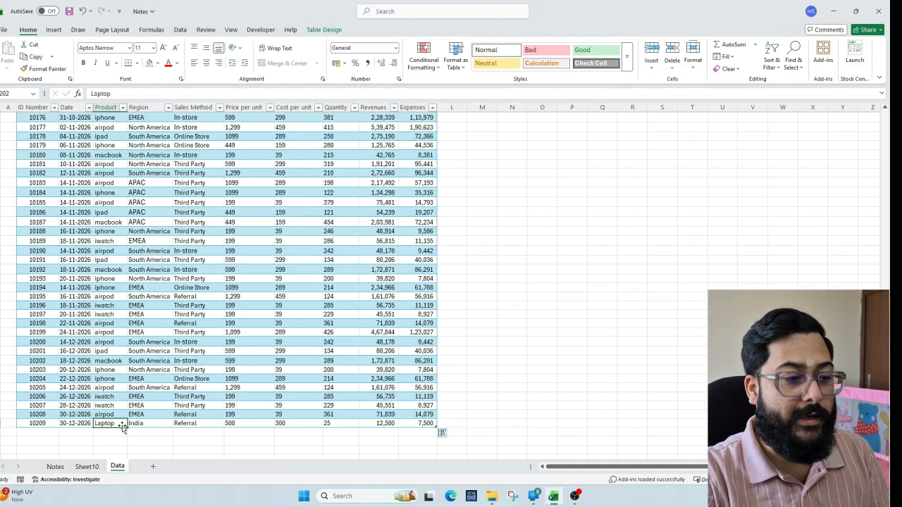
click(87, 466)
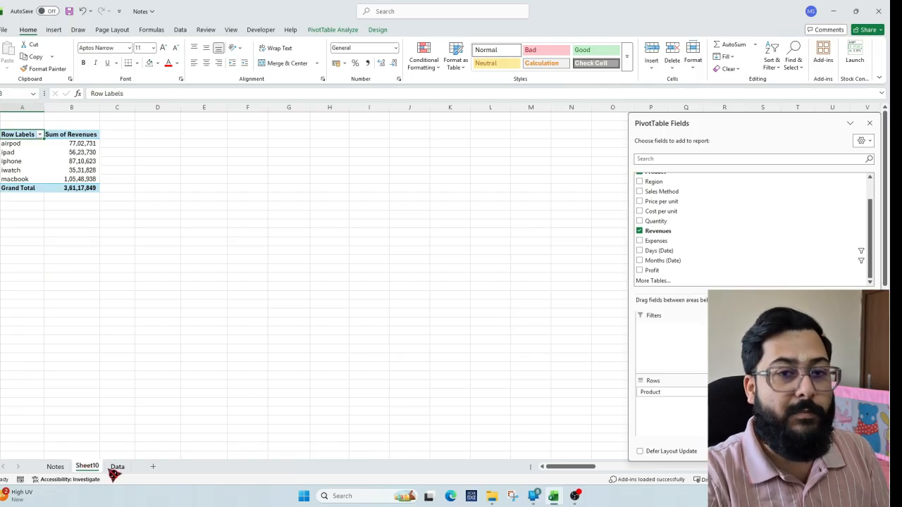
click(34, 159)
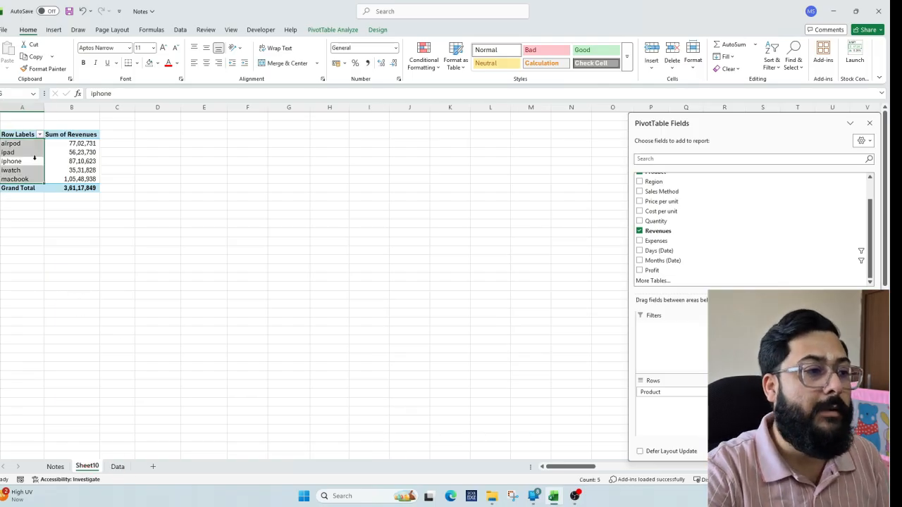
Step: Refresh the PivotTable on Sheet10 to load the new record from the source table
click(69, 152)
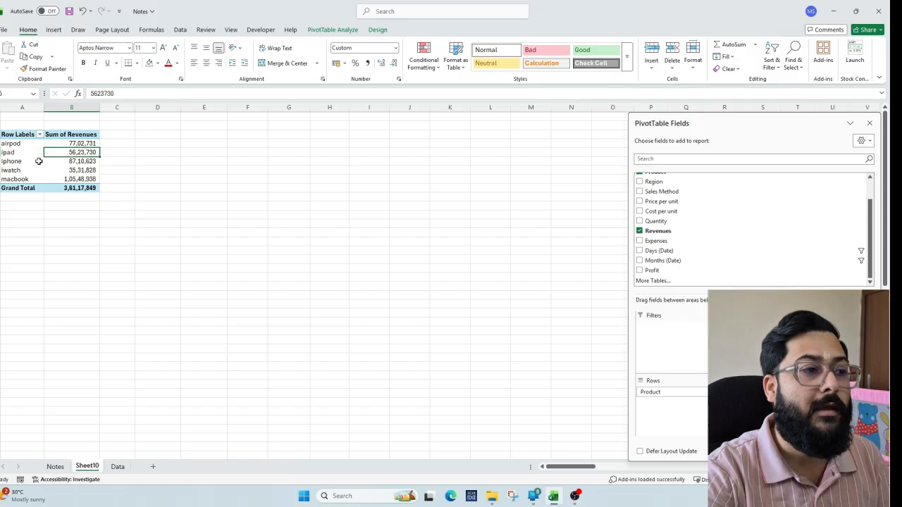
click(332, 30)
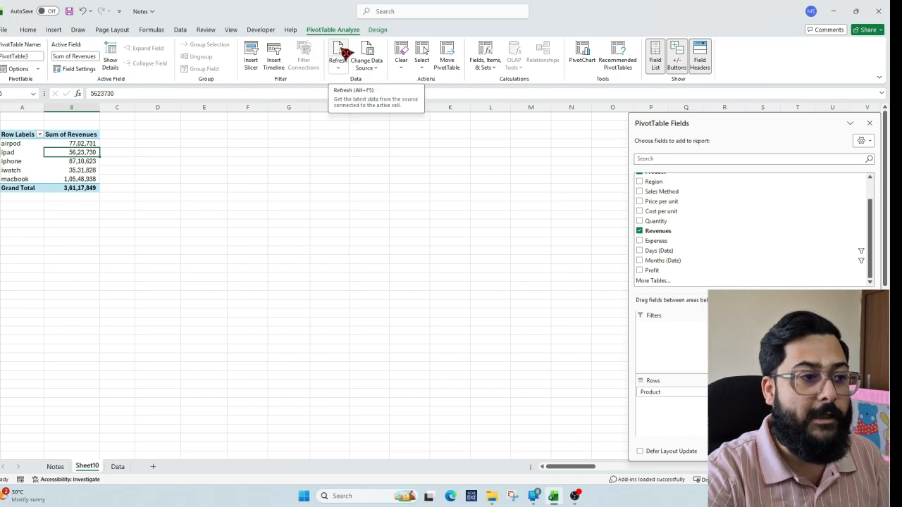
click(340, 54)
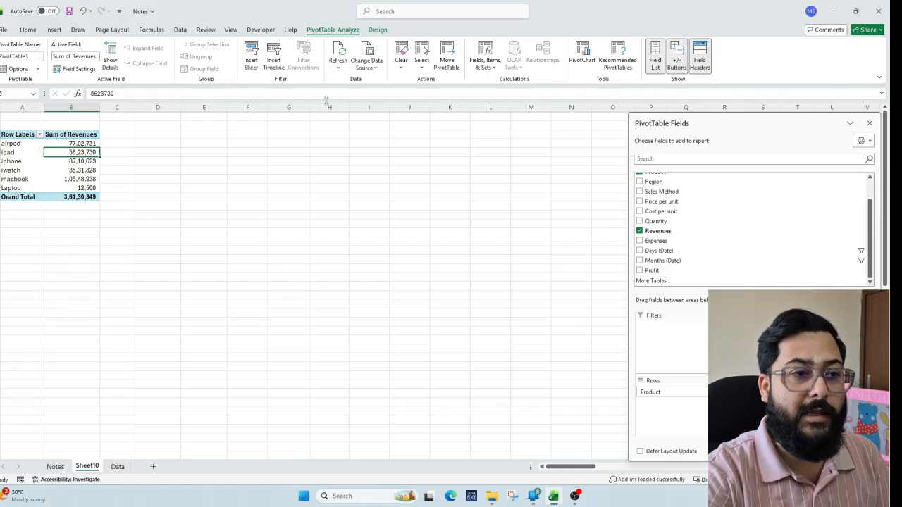
Step: Compare Laptop's revenue in the PivotTable with the Revenues value of its source record on the Data sheet
drag(14, 188, 15, 142)
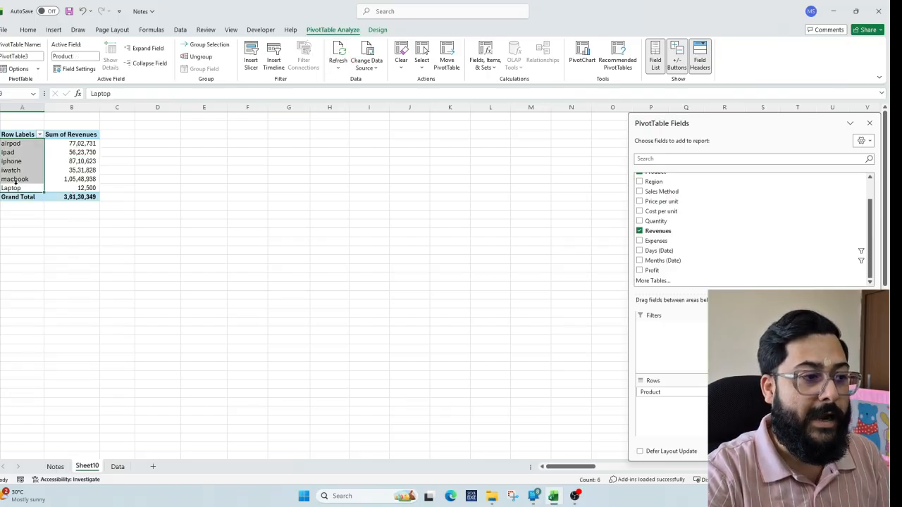
click(80, 188)
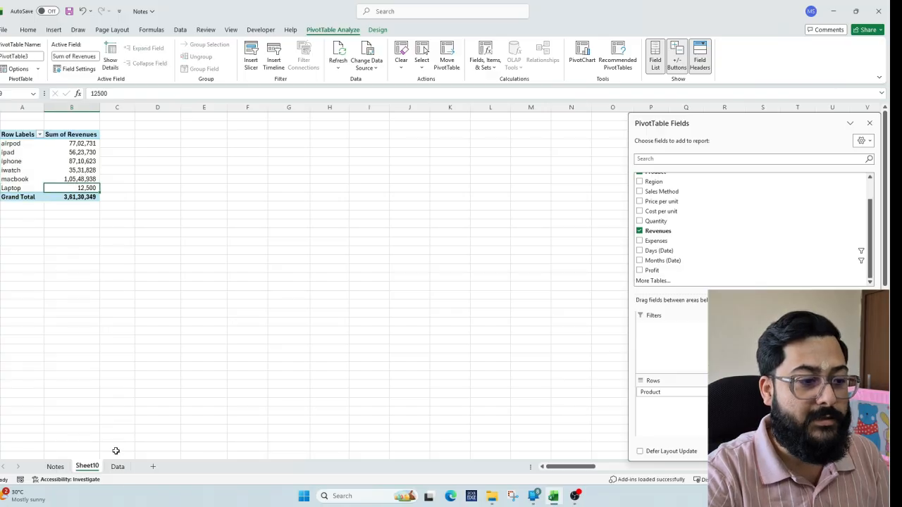
click(117, 467)
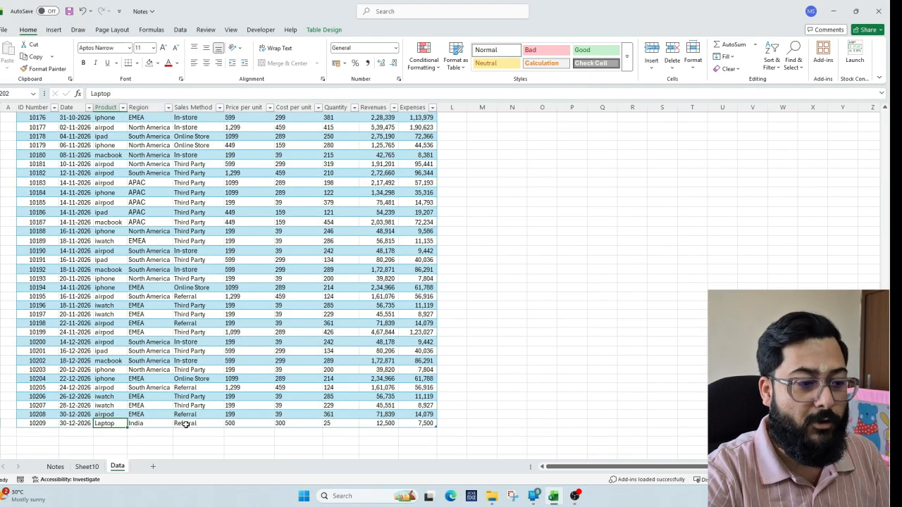
click(387, 423)
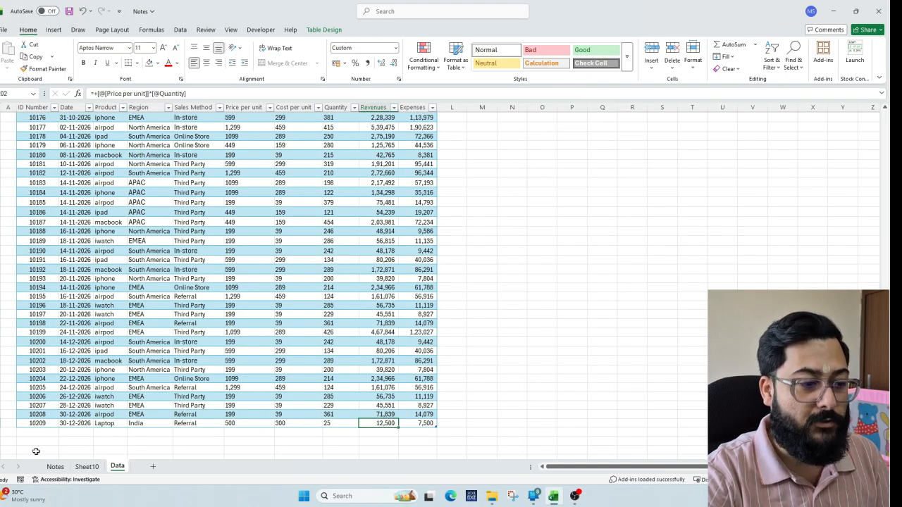
click(84, 465)
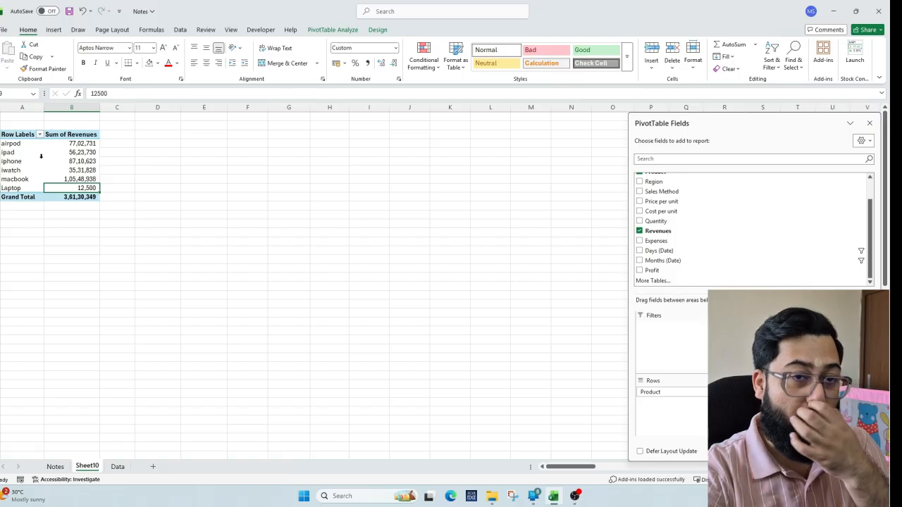
Step: Add Region below Product in the PivotTable's Rows and check the region listed under Laptop
drag(662, 183, 655, 398)
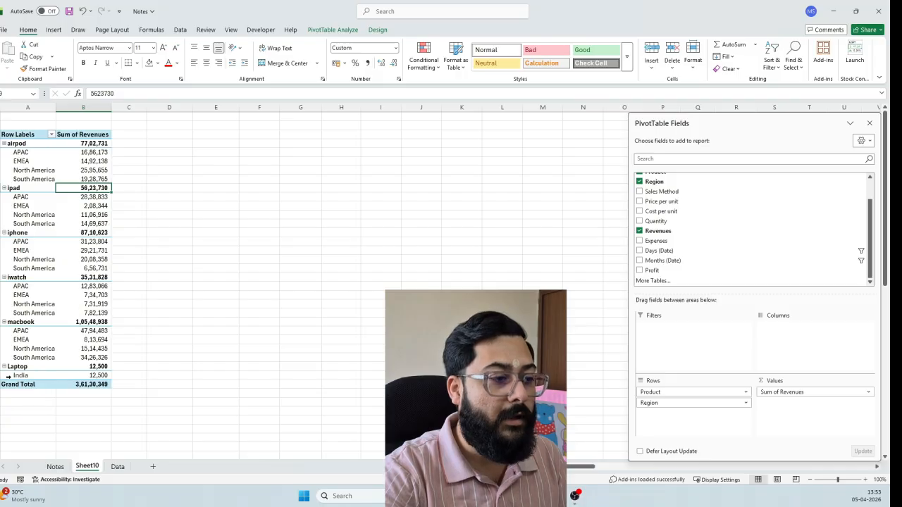
click(47, 368)
click(43, 375)
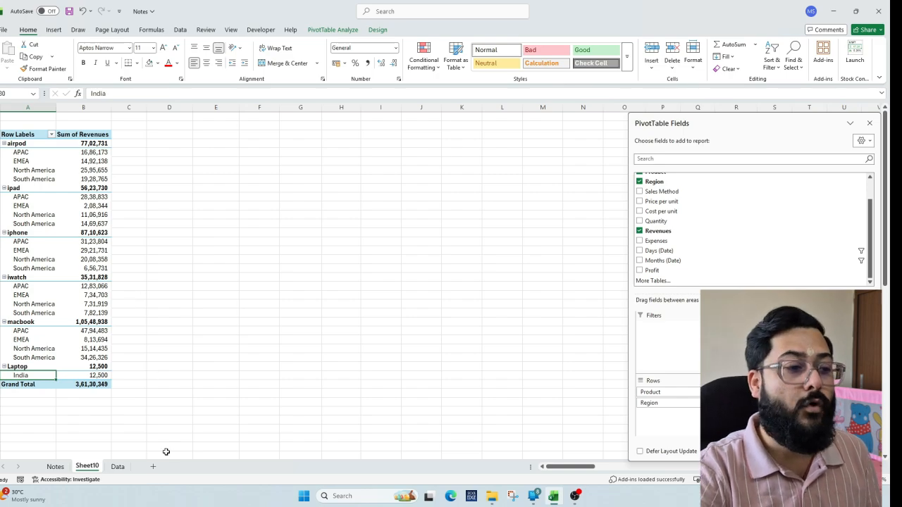
Step: Set the Revenues value of the Laptop record on the Data sheet to 13,000
click(119, 467)
click(89, 468)
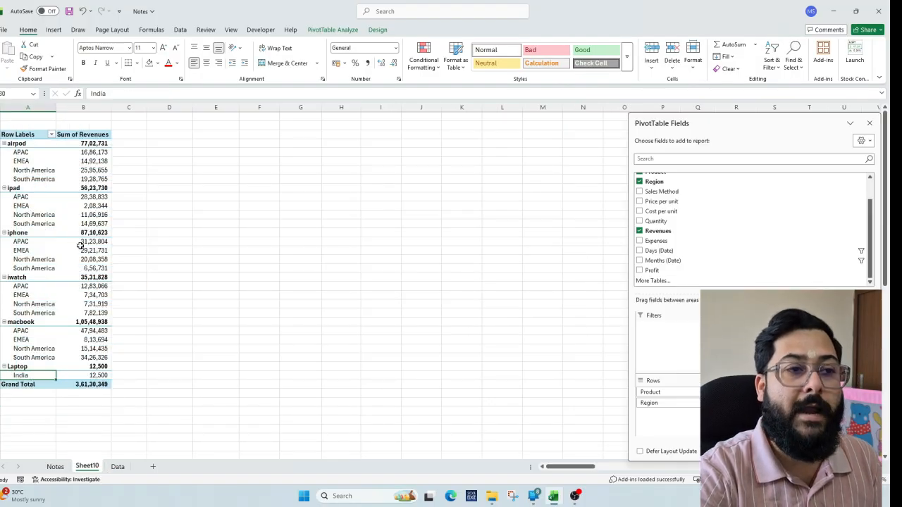
key(ctrl+Page_Down)
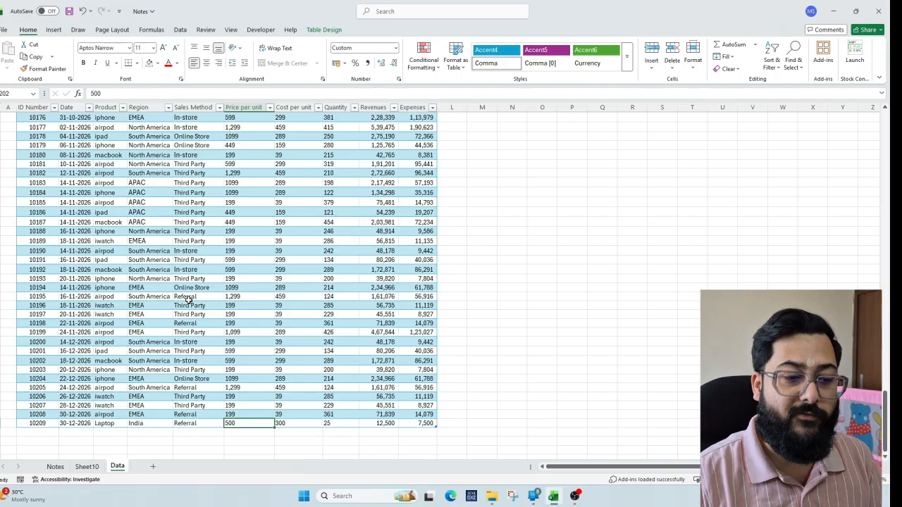
click(375, 423)
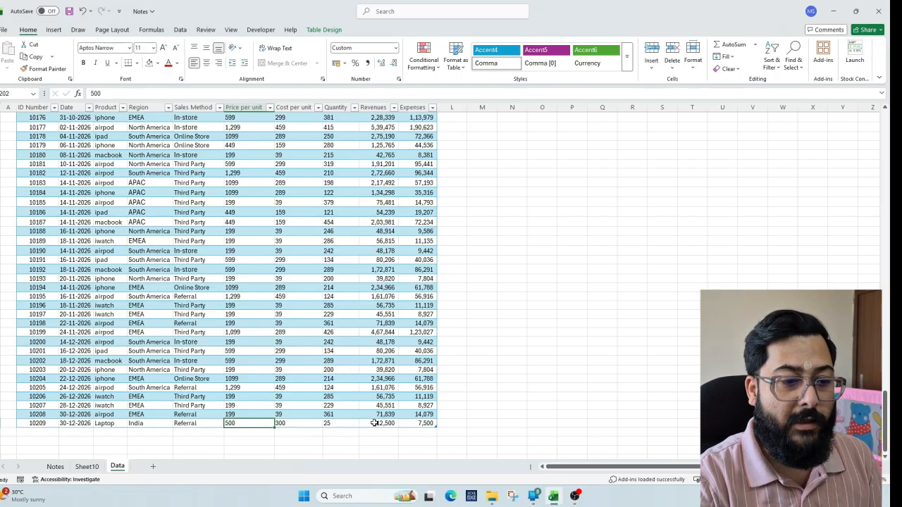
text(130)
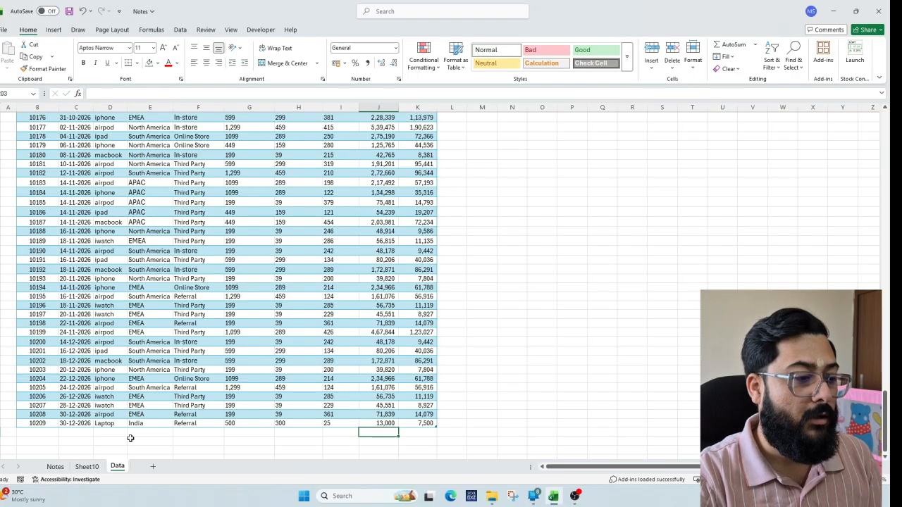
Step: Refresh the PivotTable on Sheet10, undo and redo the refresh to compare Laptop's revenue under India, and undo it again
click(89, 466)
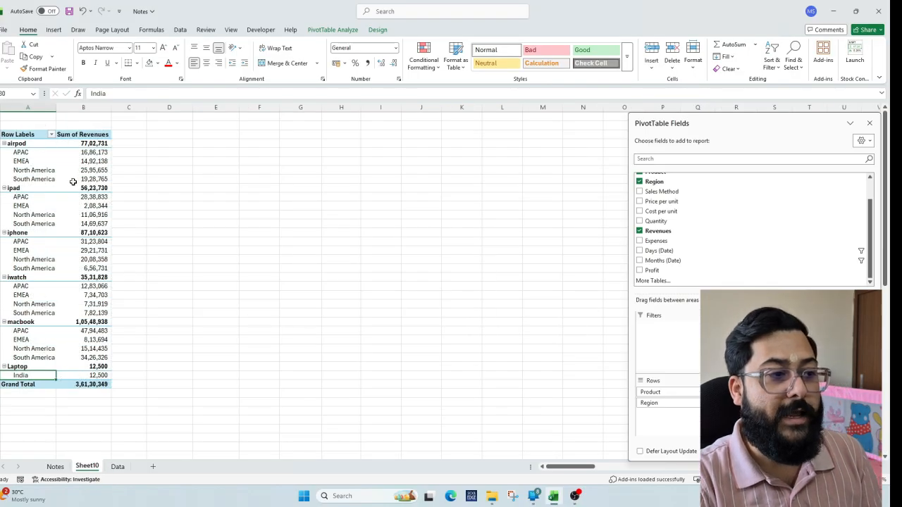
right_click(69, 153)
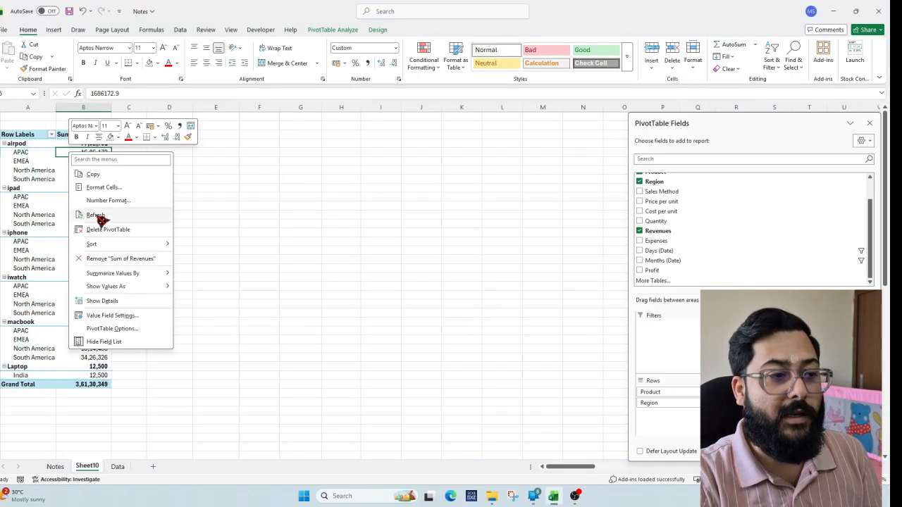
click(97, 216)
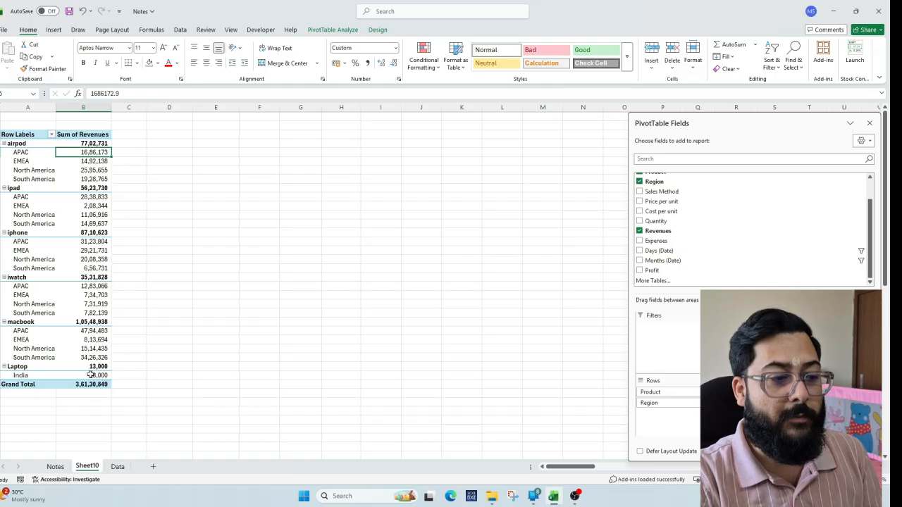
key(ctrl+z)
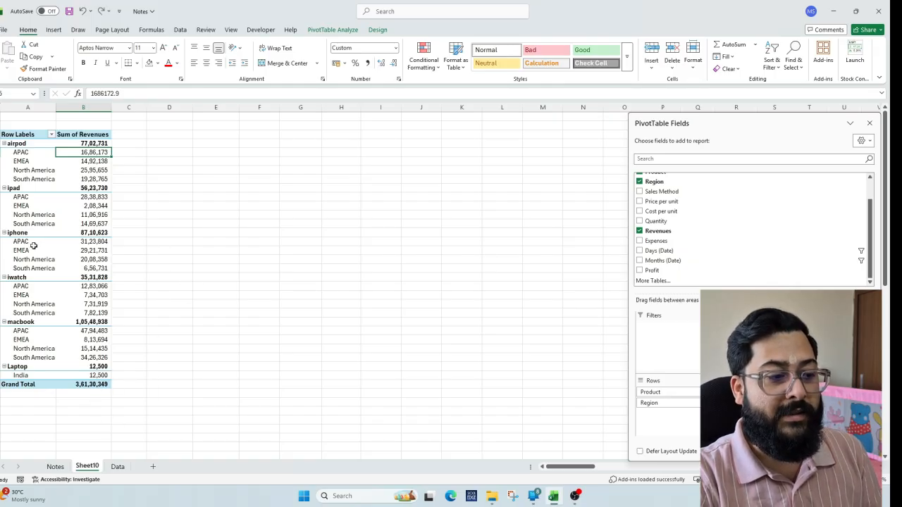
key(ctrl+y)
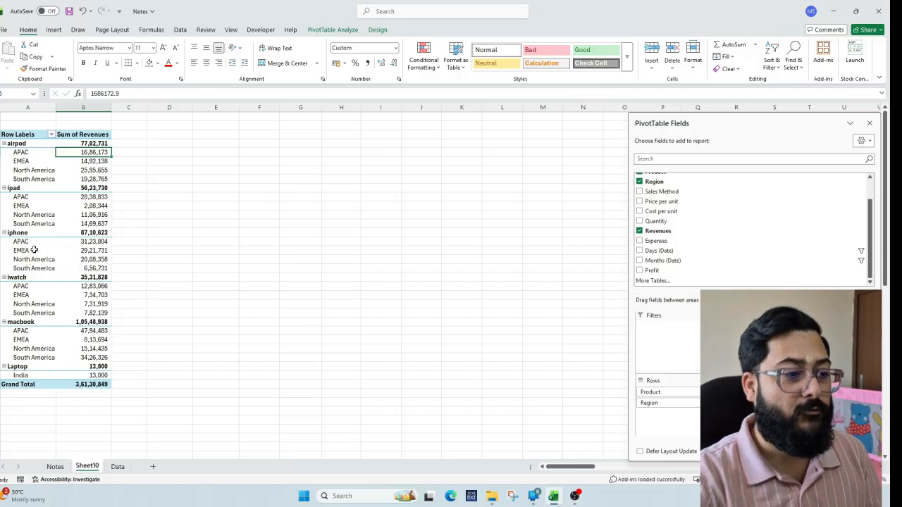
click(87, 375)
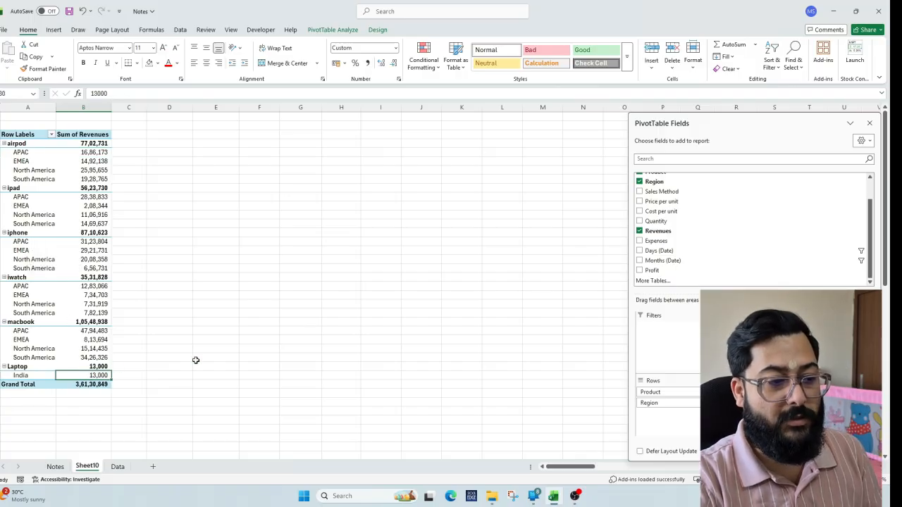
key(ctrl+z)
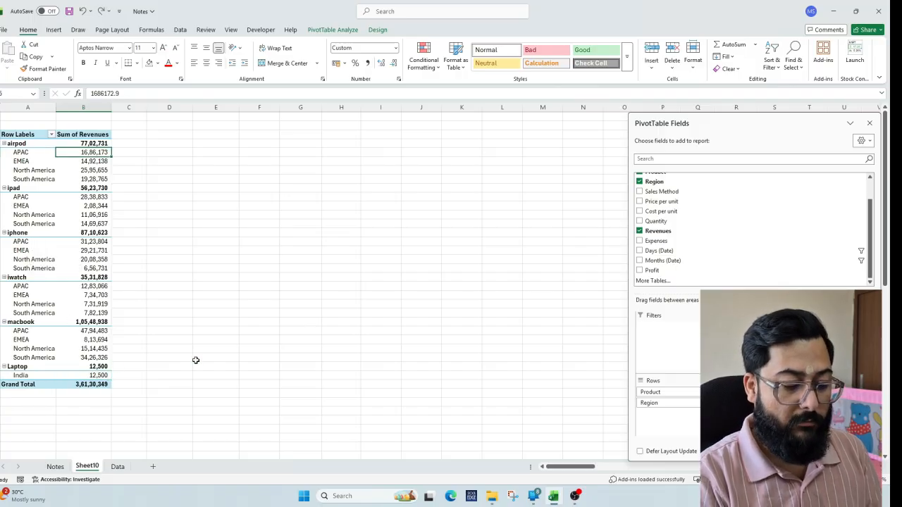
key(ctrl+z)
Step: Refresh the PivotTable once more, check Laptop's revenue for India, and undo that refresh
right_click(67, 202)
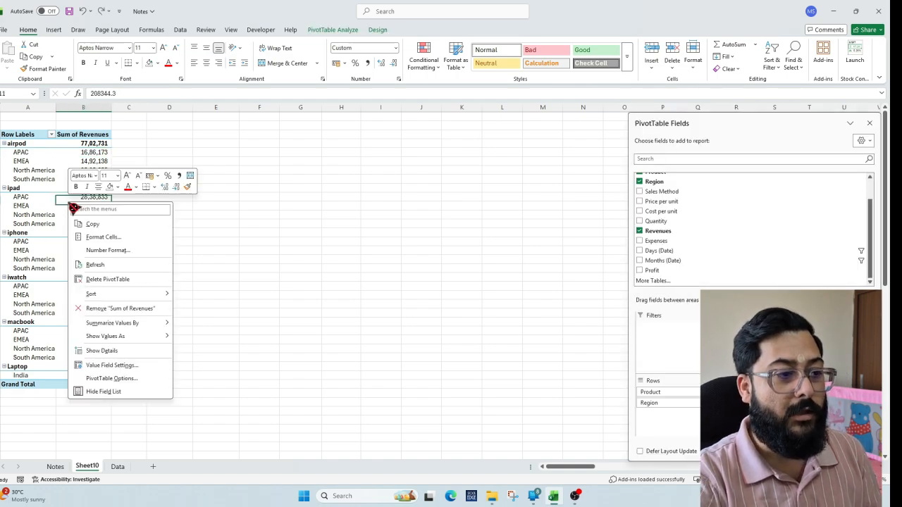
click(99, 263)
click(104, 376)
key(ctrl+z)
Step: Refresh the PivotTable with the Refresh command to load Laptop's edited revenue from the source table
click(328, 30)
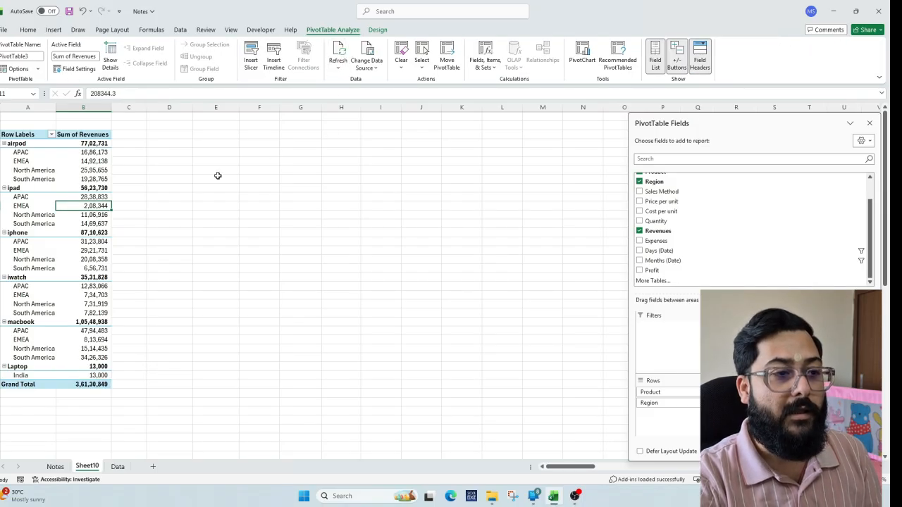
click(339, 50)
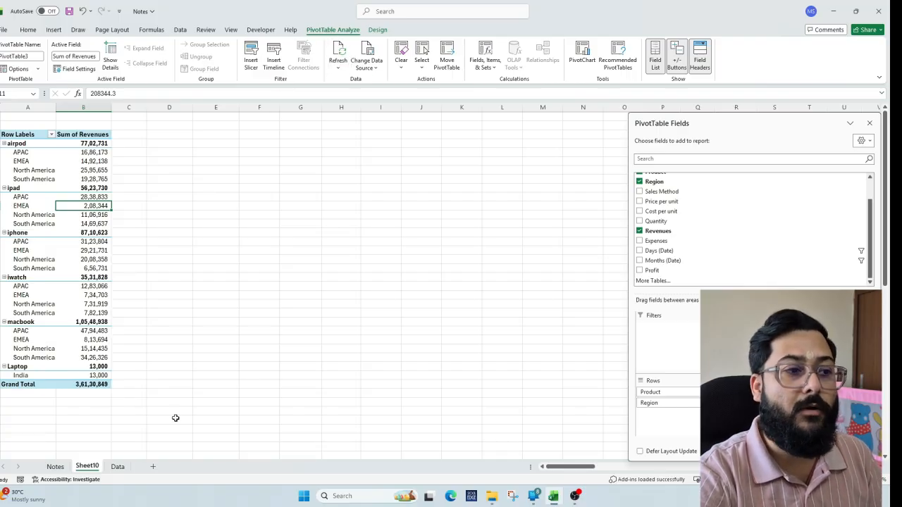
right_click(67, 214)
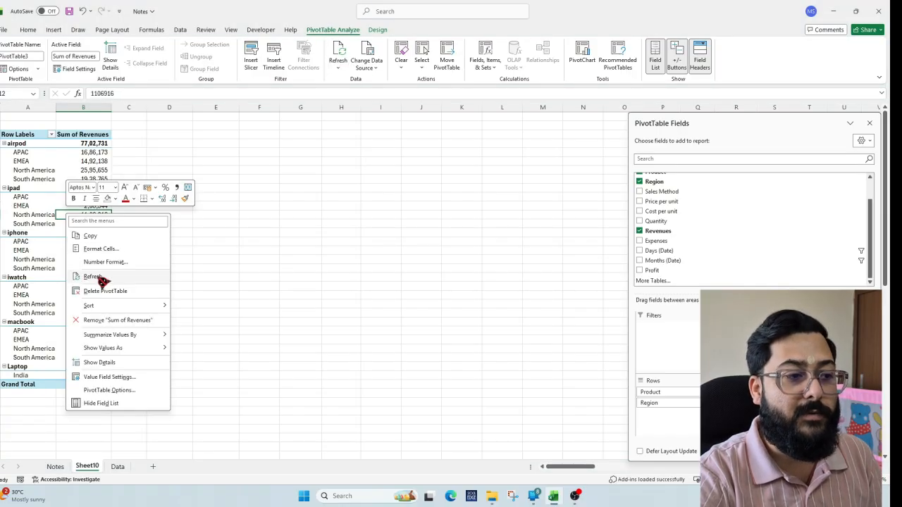
click(202, 239)
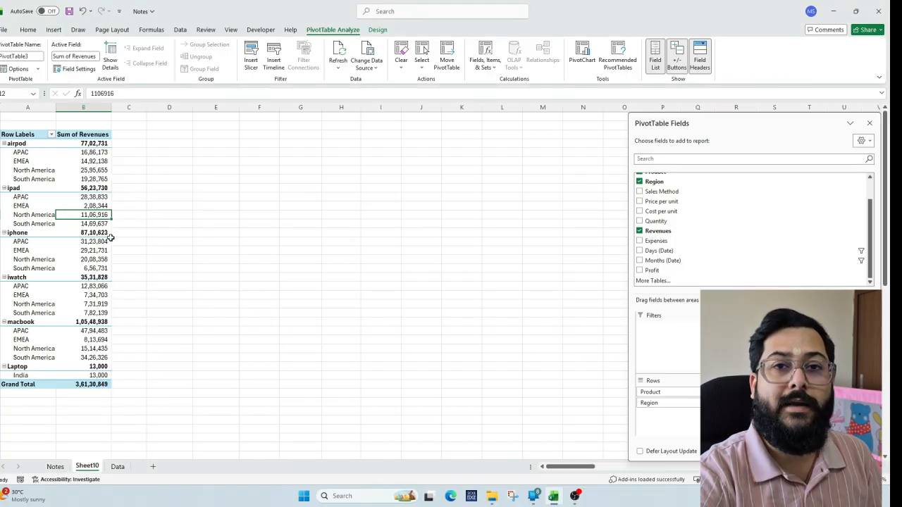